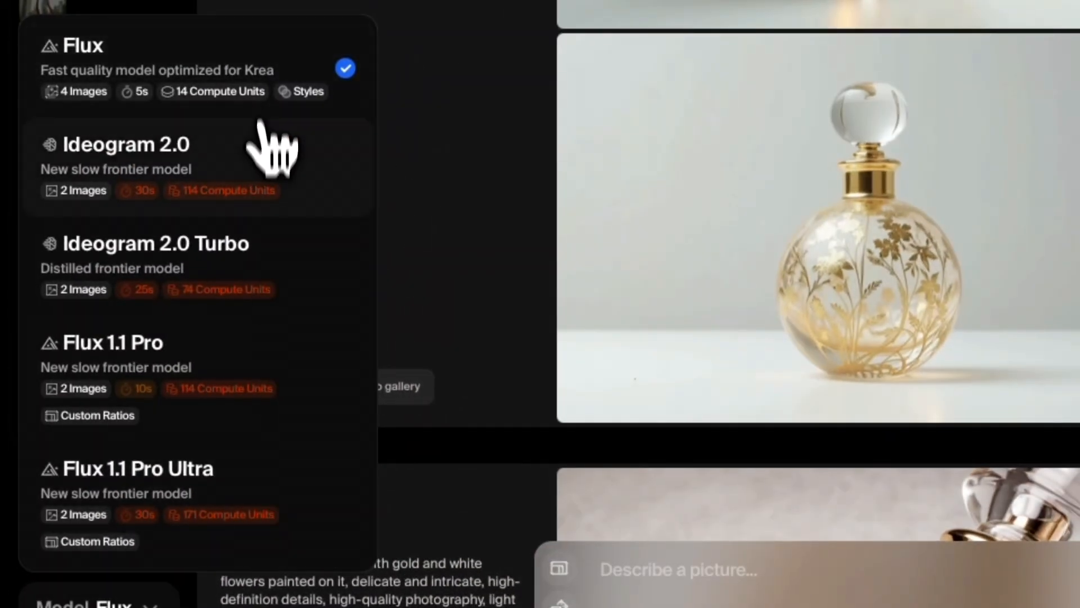
- Look over the available image generation models and open the aspect ratio options for the prompt
left_click(494, 446)
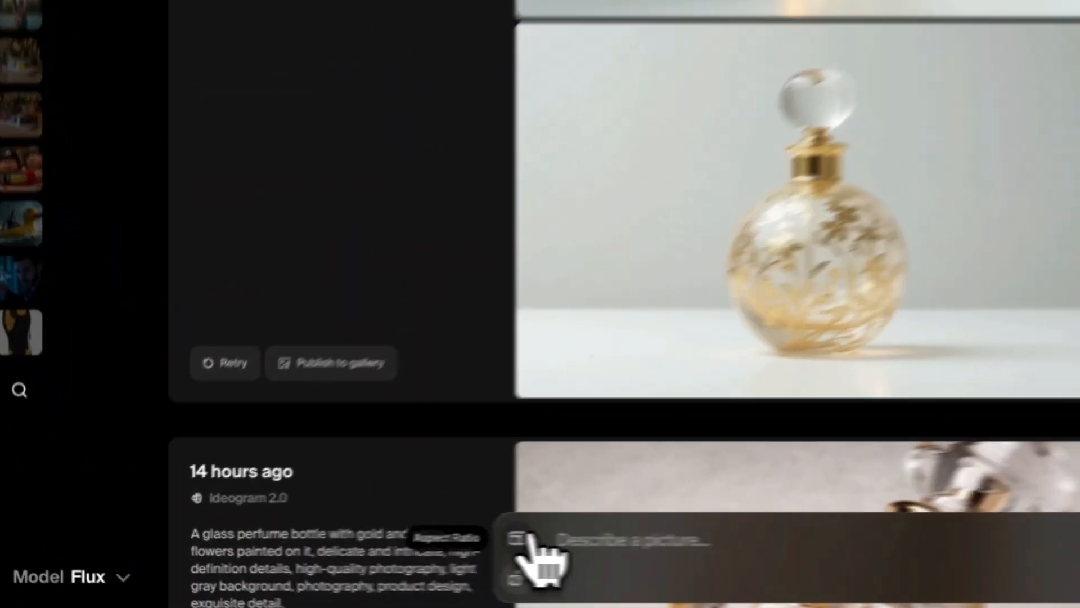
left_click(559, 567)
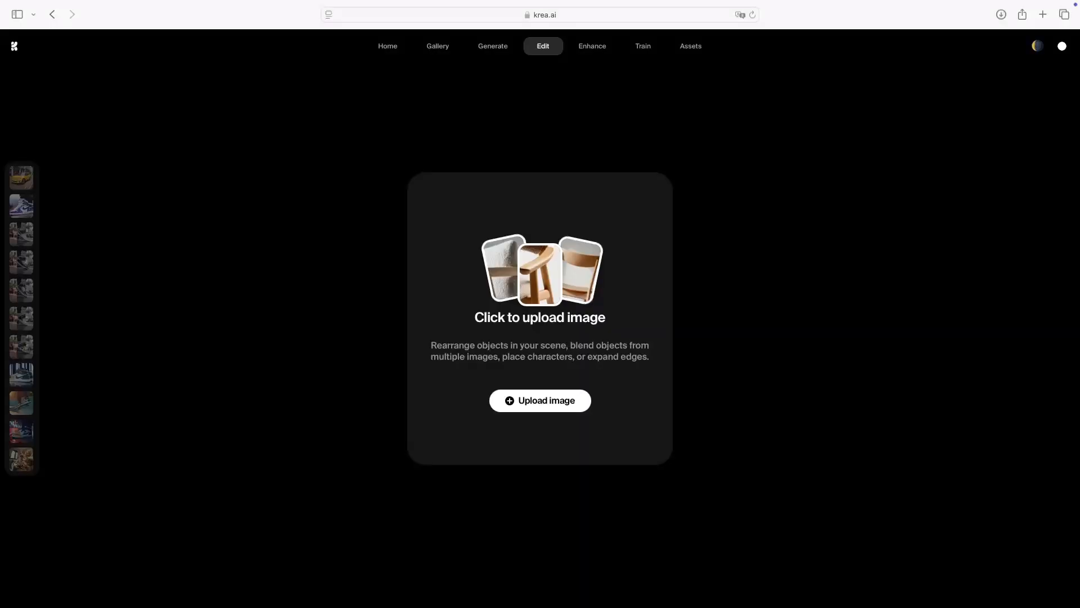
- Upload the Pikachu image for editing and regenerate a large region around the character as "baby cute white tiger"
left_click_drag(34, 242, 535, 322)
left_click(478, 546)
mouse_move(389, 148)
left_mouse_down()
mouse_move(767, 437)
mouse_move(751, 429)
left_mouse_up()
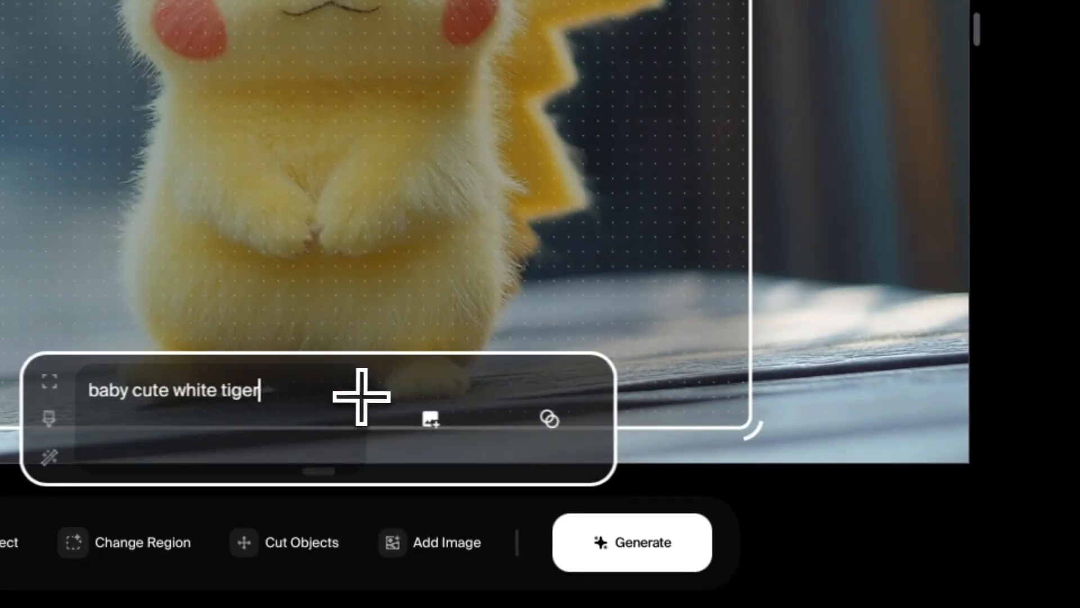
type("baby cute white tiger")
left_click(678, 550)
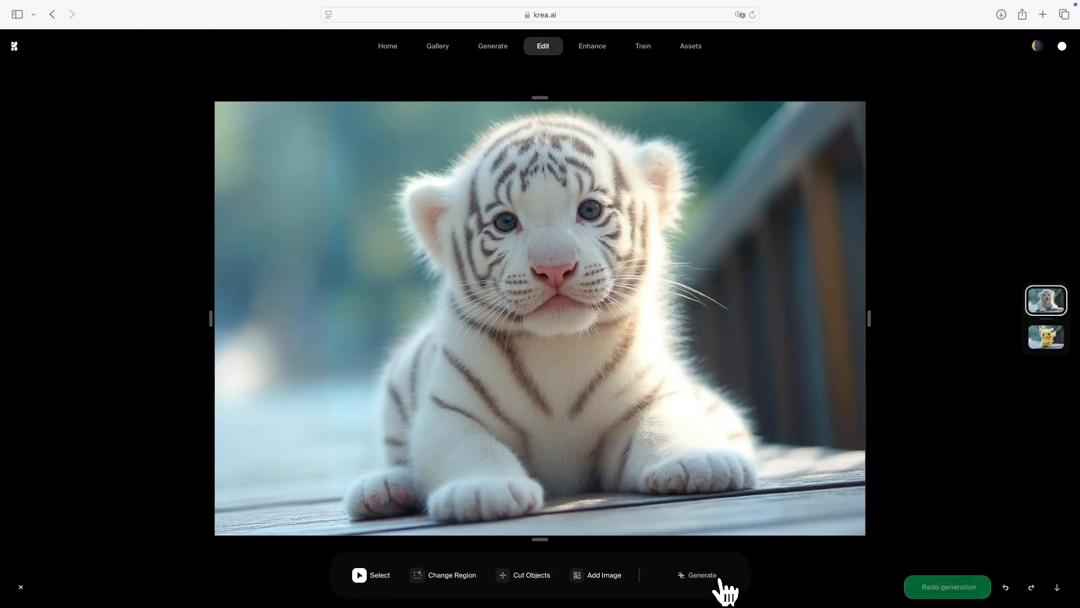
- Extend the white tiger picture's canvas on both sides and above, and generate the new area
left_click(594, 46)
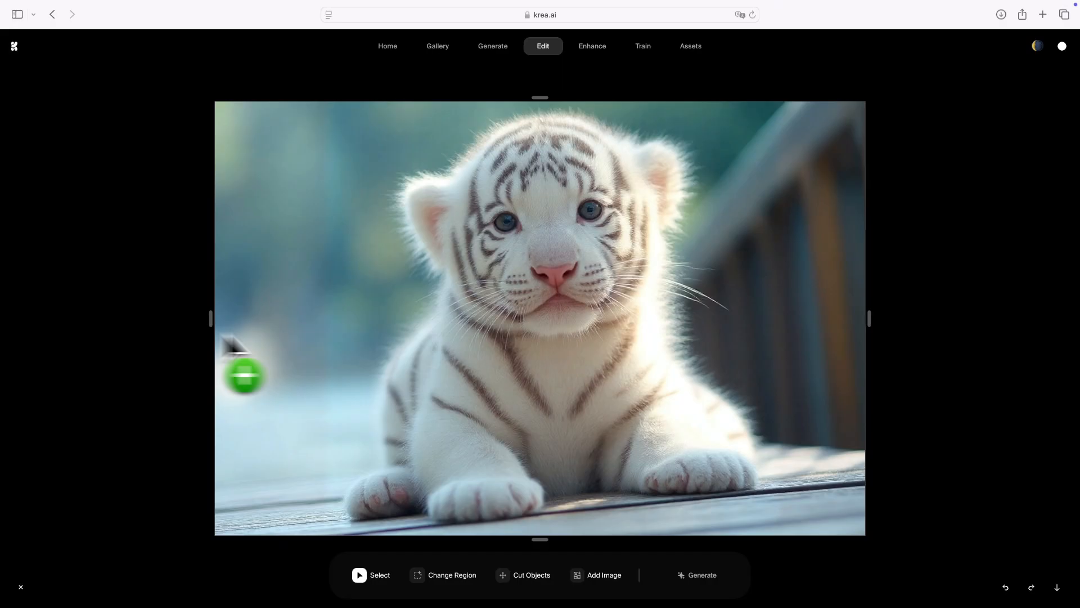
left_click_drag(869, 313, 933, 312)
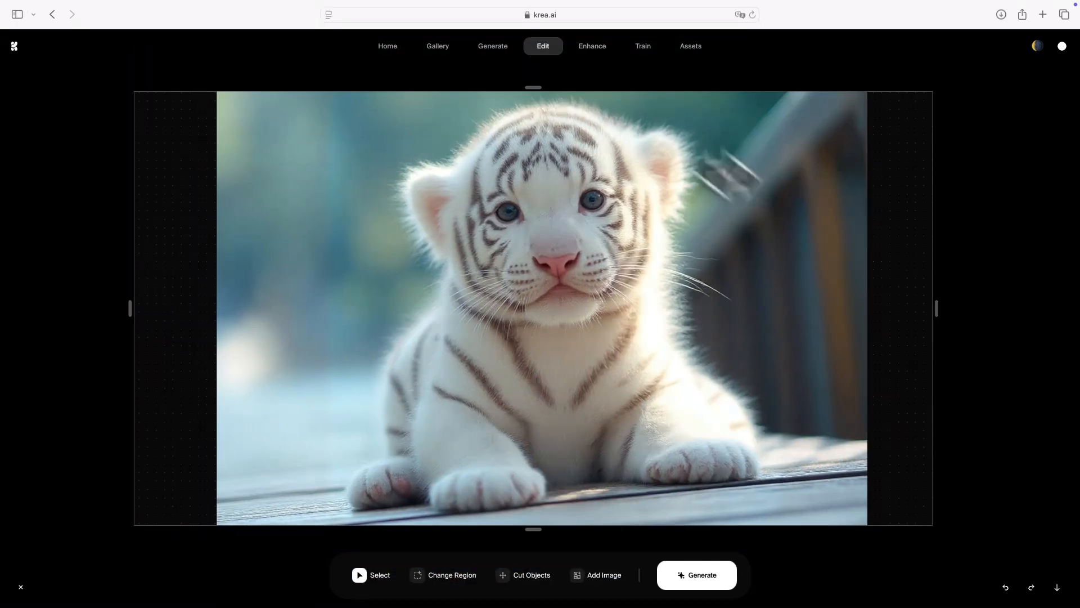
left_click_drag(531, 89, 533, 60)
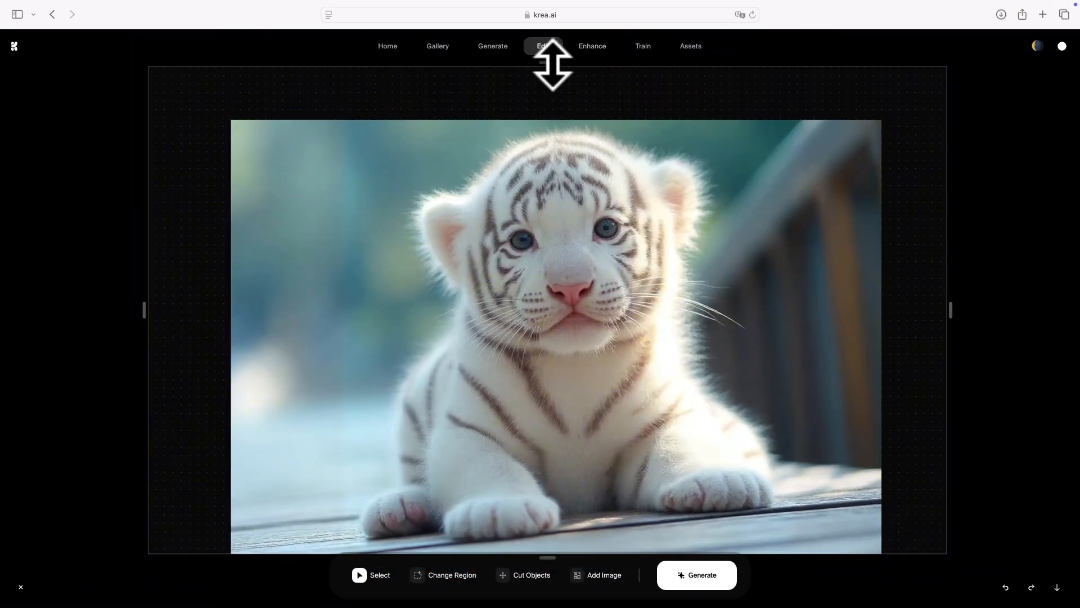
left_click(699, 577)
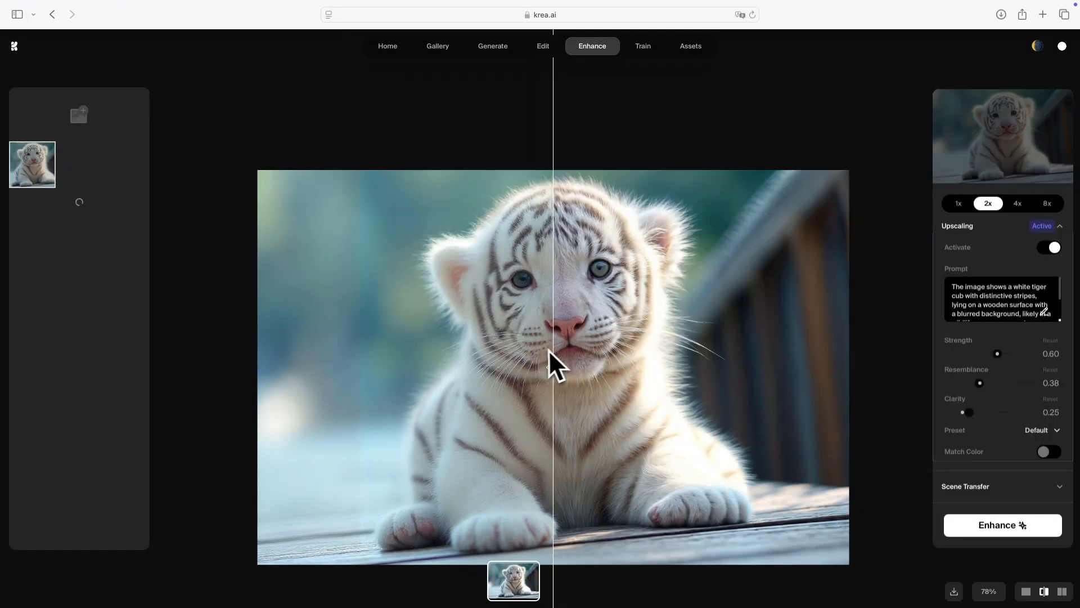
- Compare the original and enhanced versions of the white tiger image and of the woman among red leaves
left_click_drag(549, 362, 205, 343)
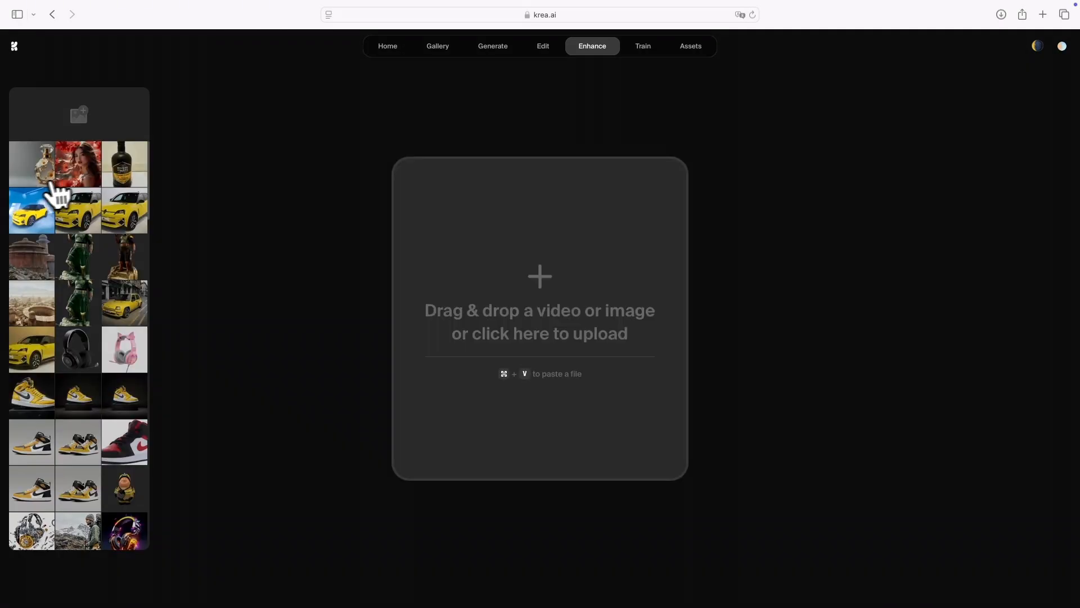
left_click(78, 163)
left_click_drag(625, 416, 653, 167)
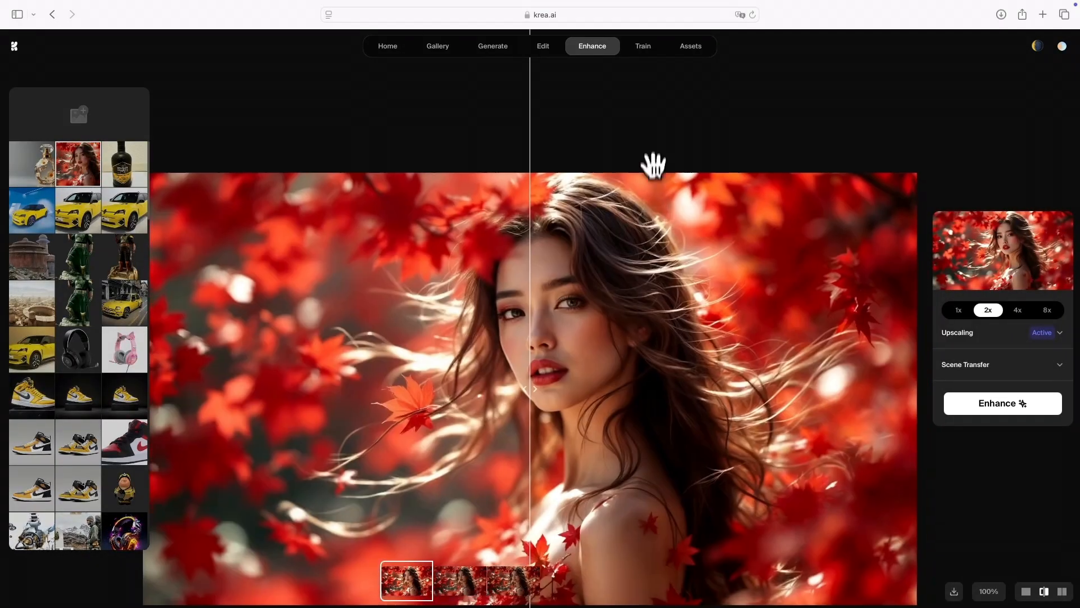
scroll(618, 311, "down", 3)
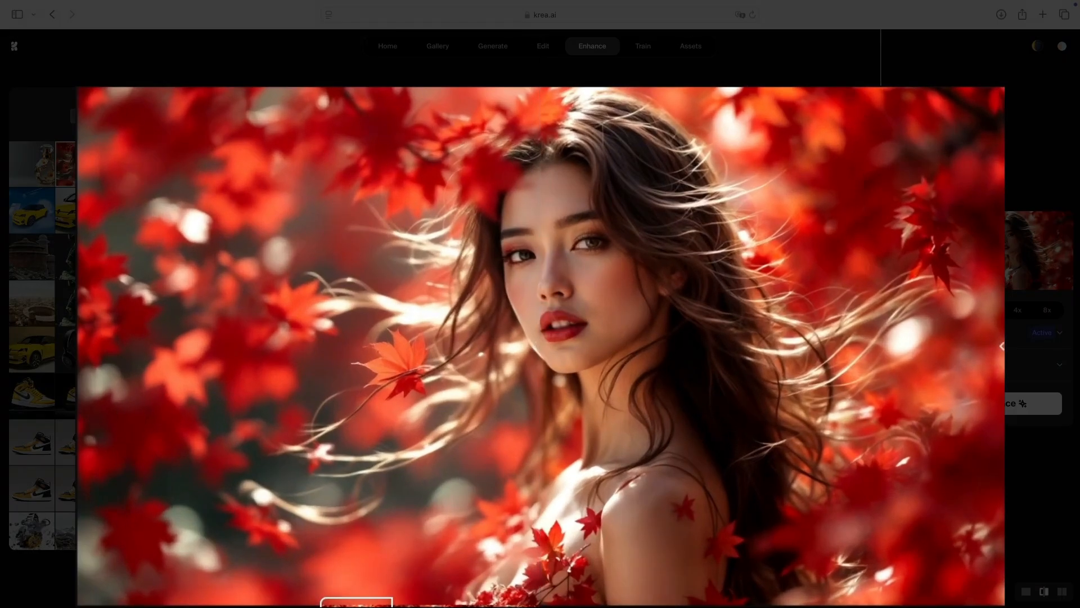
left_click_drag(1000, 287, 9, 345)
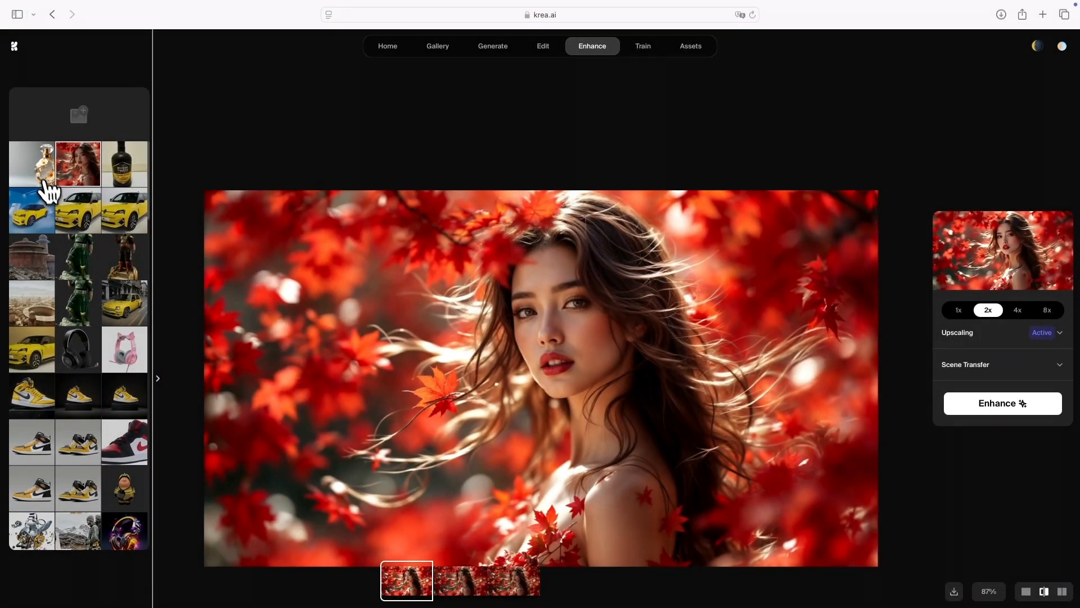
- Open the floral perfume bottle image, compare its original and enhanced versions, and expand the Upscaling settings
left_click(43, 179)
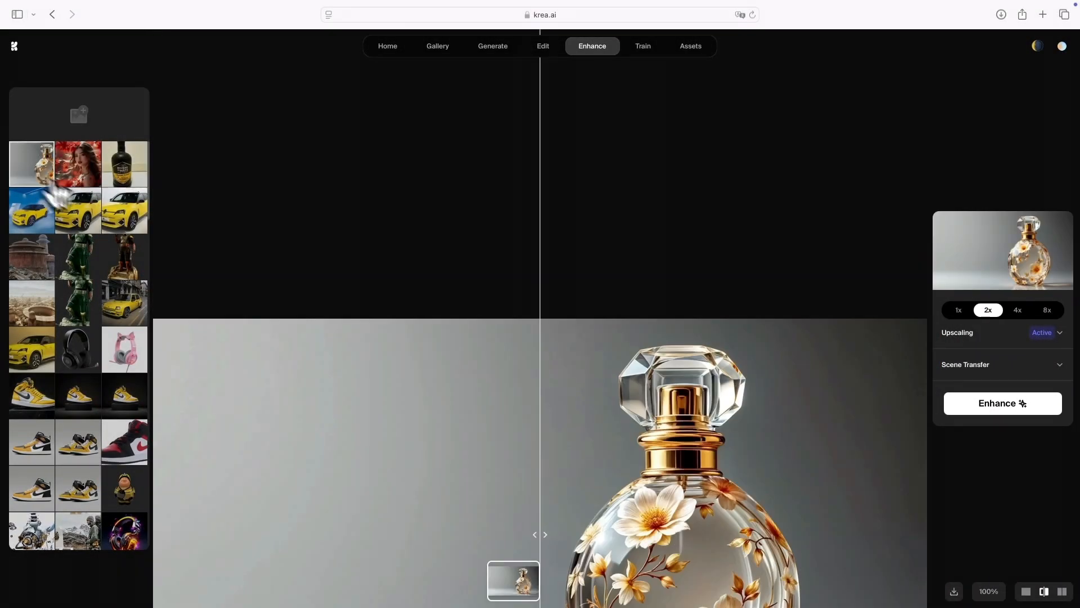
left_click_drag(749, 364, 726, 216)
left_click_drag(520, 321, 197, 316)
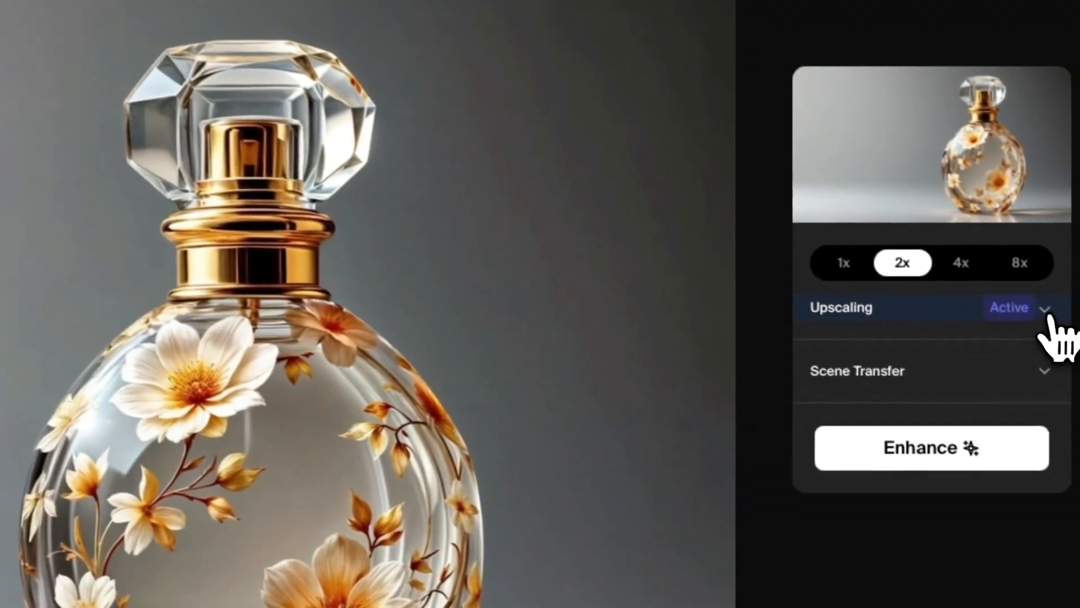
left_click(1059, 332)
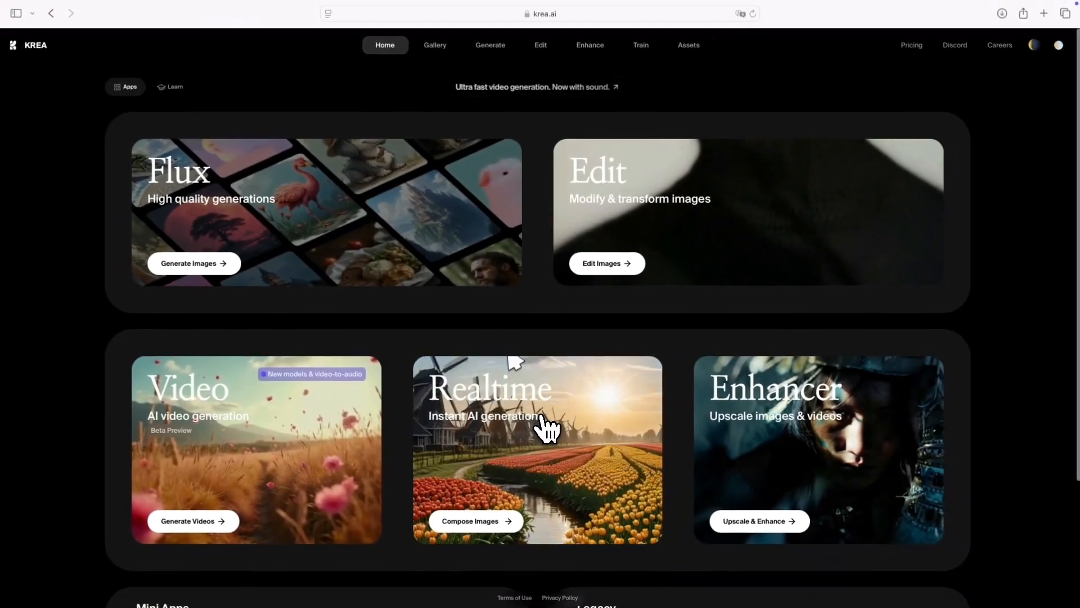
- Open the Realtime generator, then move the magenta circle toward the canvas's upper left and the blue square toward its lower right
left_click(519, 392)
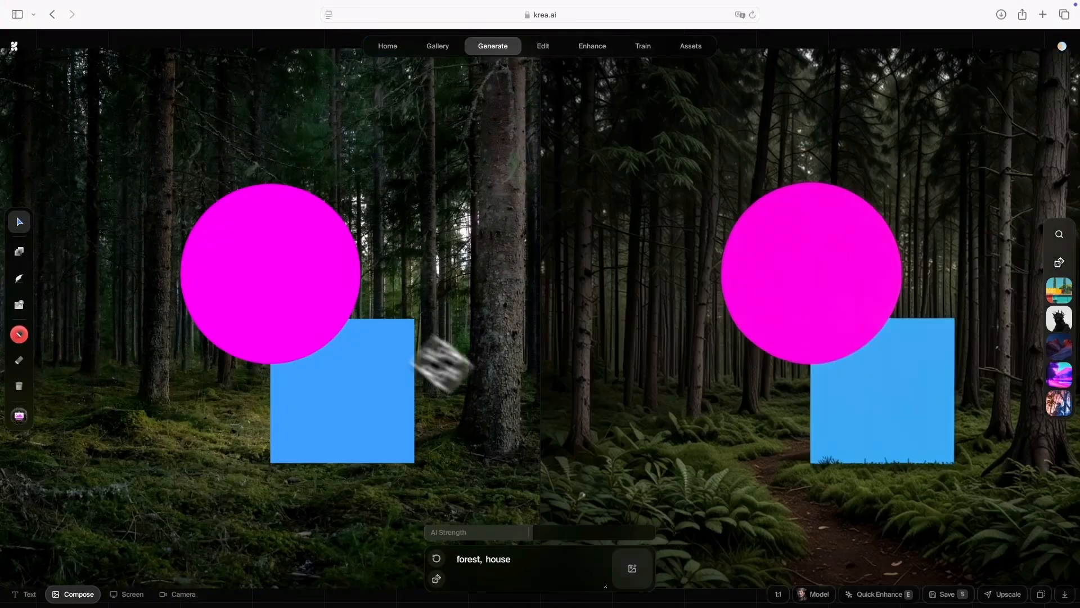
left_click_drag(280, 288, 224, 207)
left_click_drag(351, 360, 423, 432)
left_click_drag(248, 257, 212, 213)
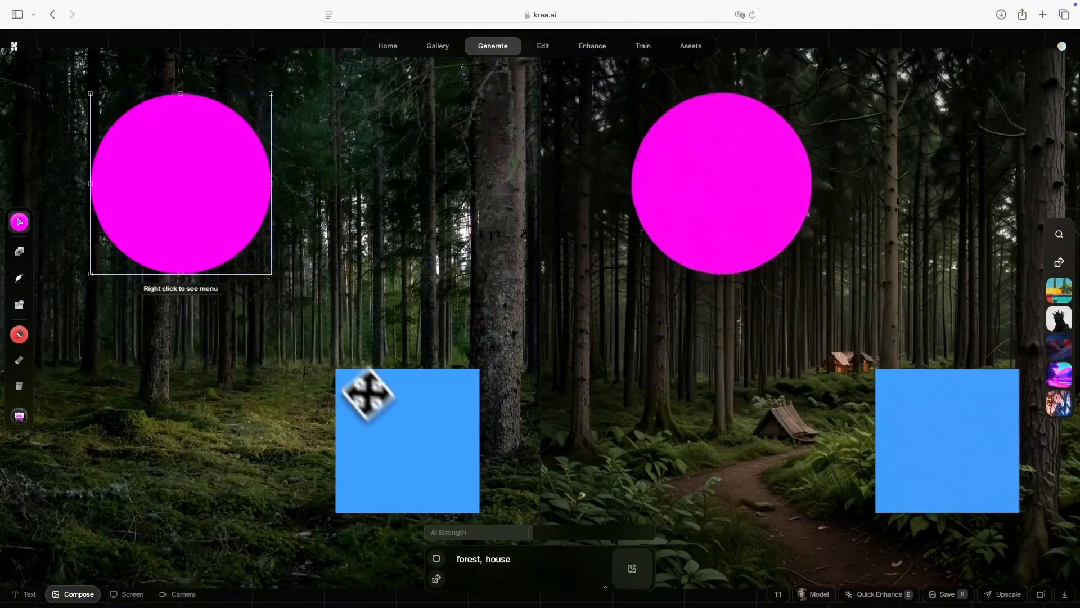
left_click_drag(396, 421, 420, 453)
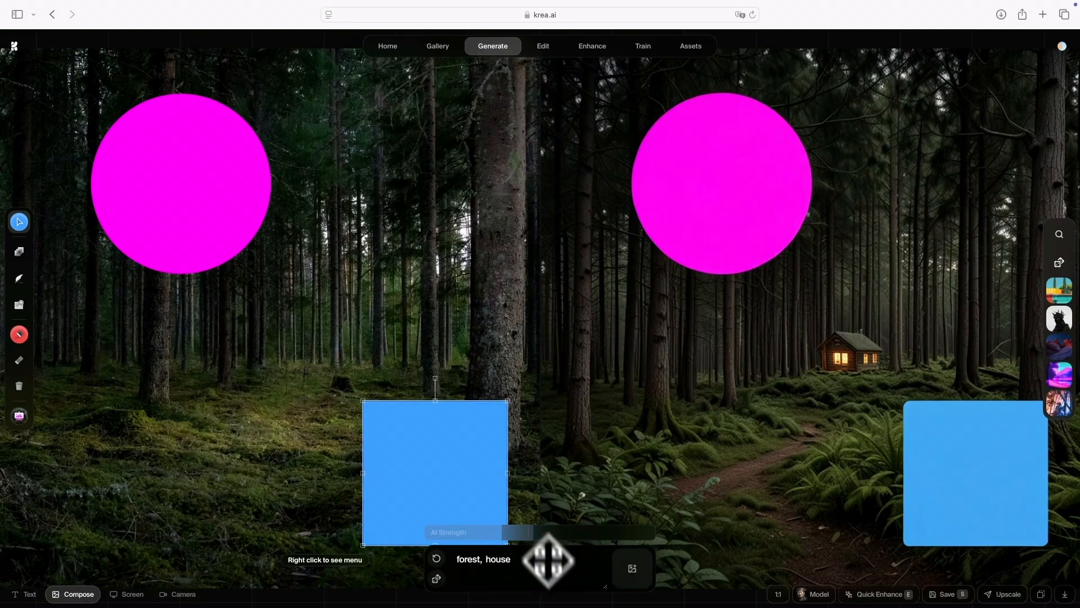
- Delete the magenta circle and the blue square from the forest canvas
left_click(140, 204)
key("Delete")
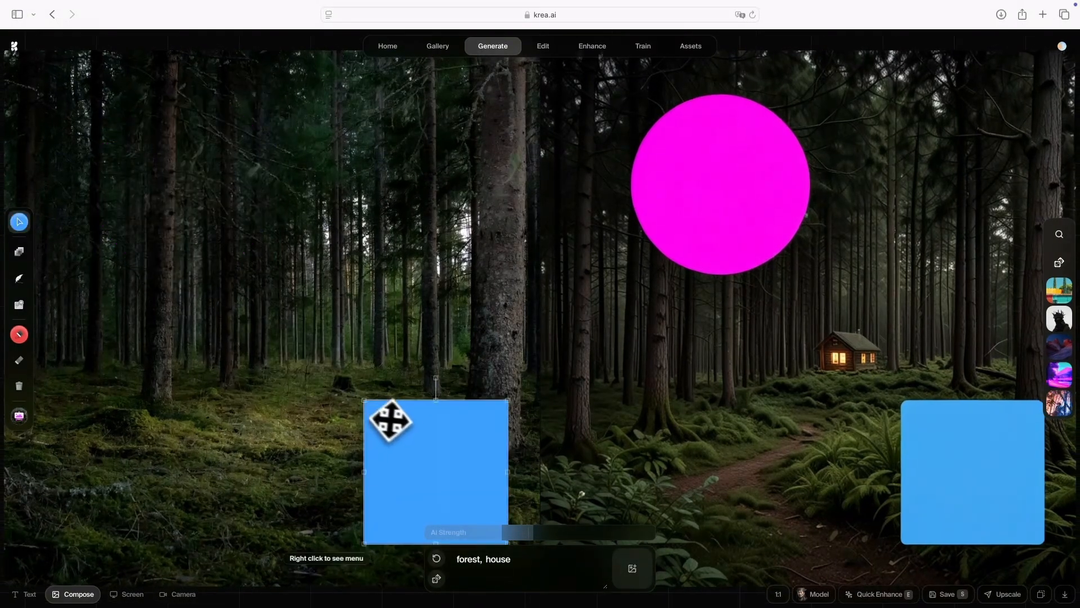
left_click(386, 422)
key("Delete")
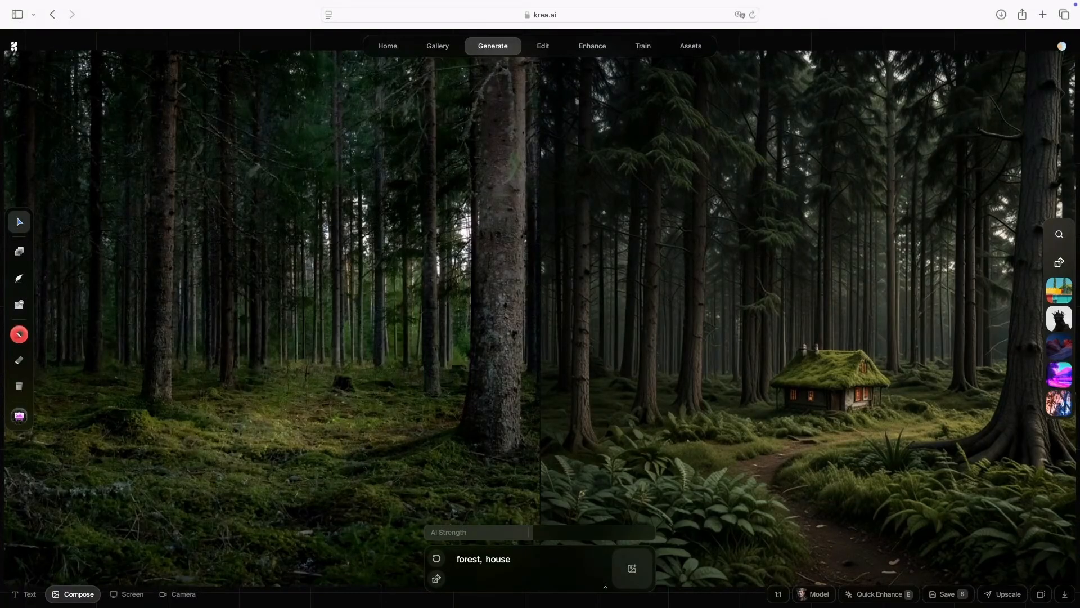
- Place the desert city image on the canvas, enlarge it to cover the whole forest background, and shift it slightly left
left_click_drag(526, 221, 299, 294)
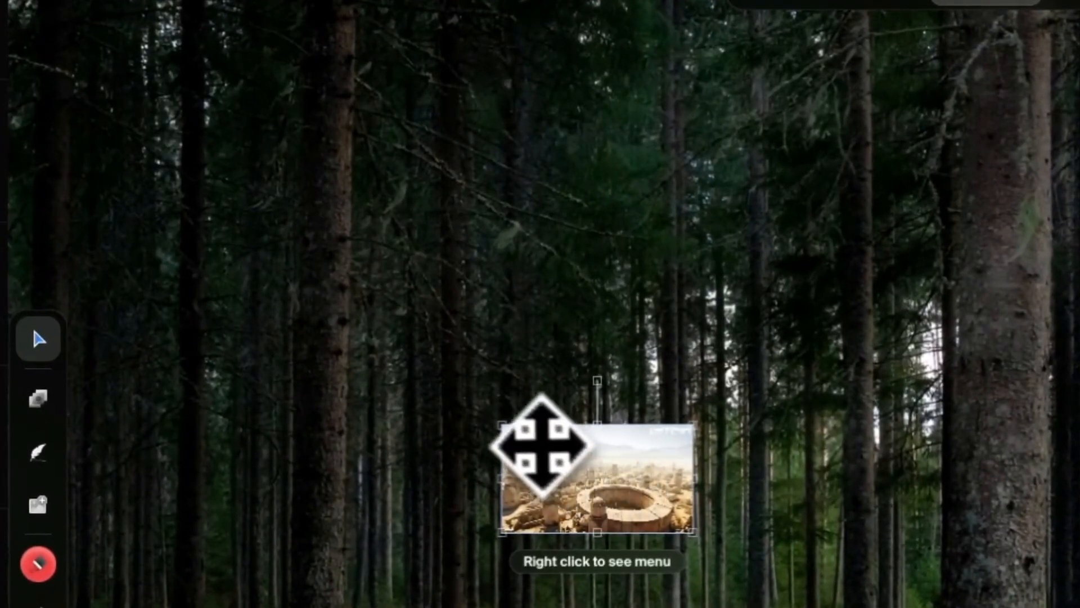
left_click_drag(487, 415, 17, 73)
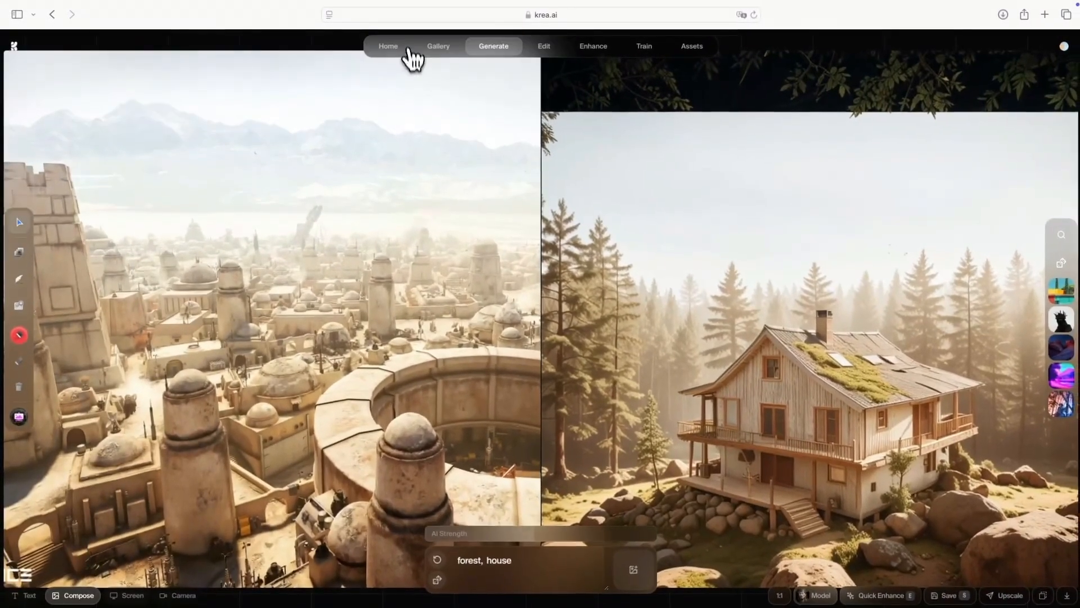
left_click_drag(408, 49, 406, 34)
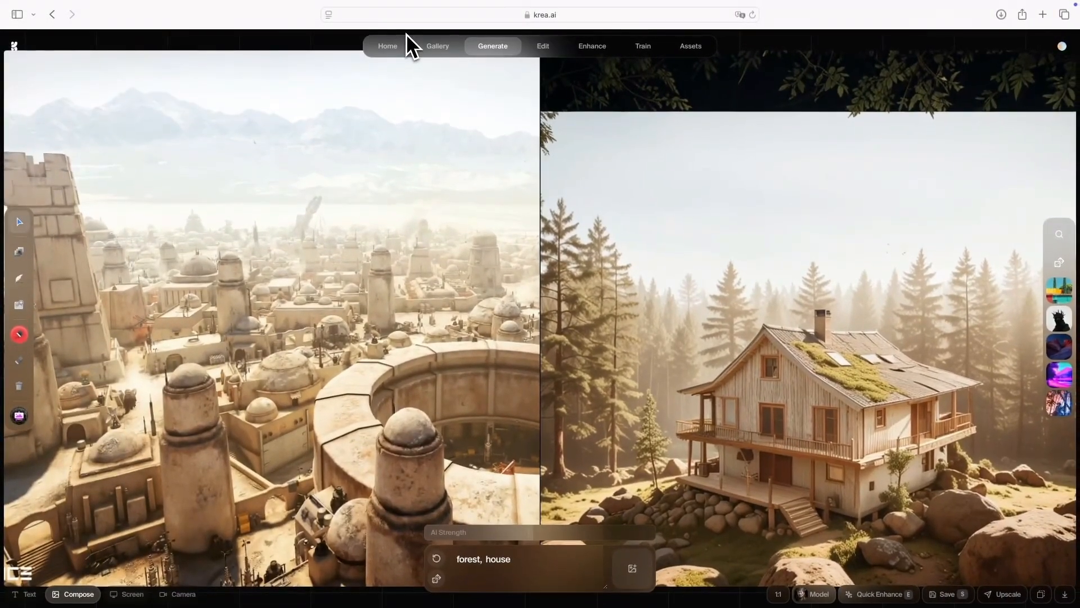
left_click_drag(404, 233, 369, 231)
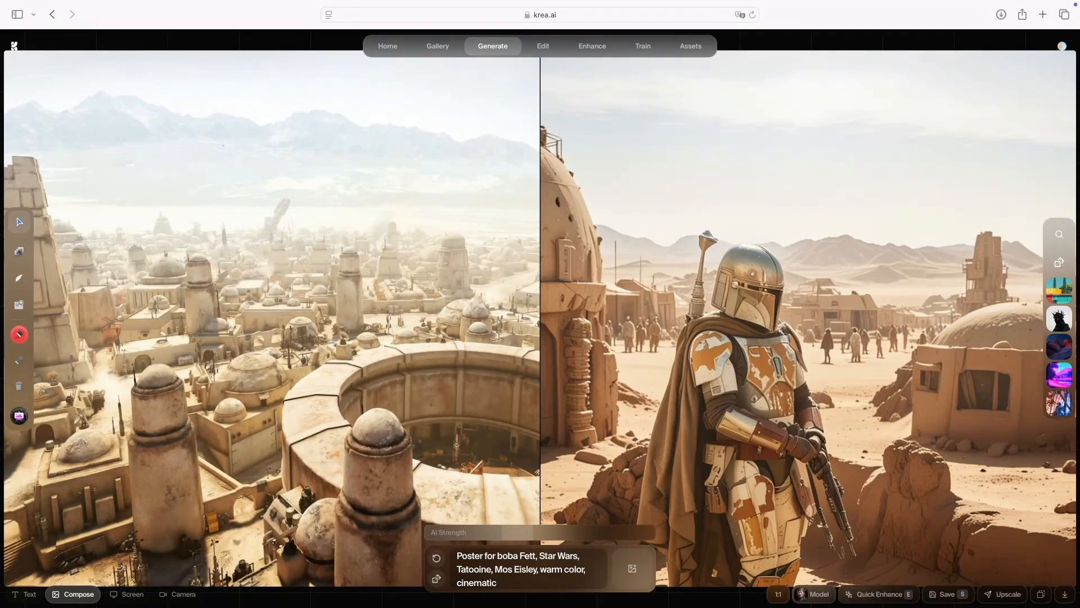
- Add the Boba Fett figure to the canvas, enlarge it to nearly full canvas height, and position it right of centre
left_click_drag(446, 393, 276, 268)
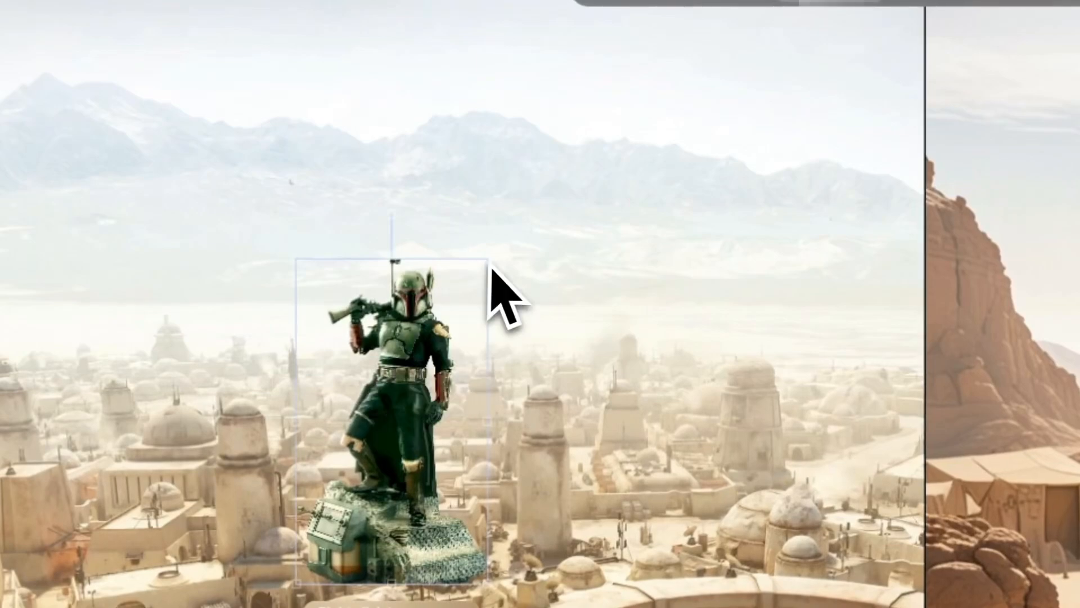
left_click_drag(487, 260, 699, 97)
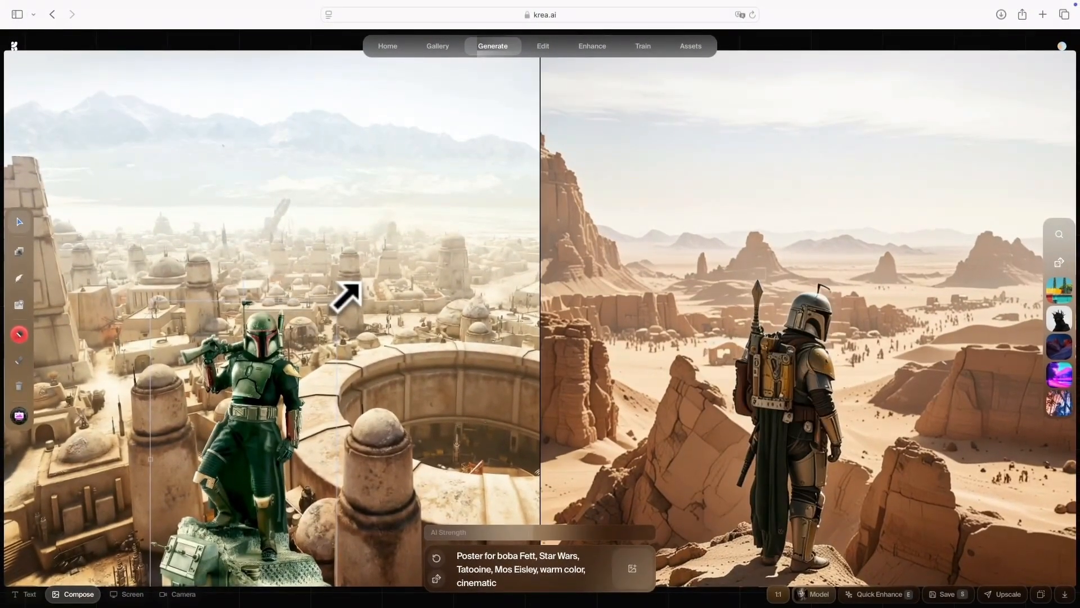
left_click_drag(345, 296, 524, 89)
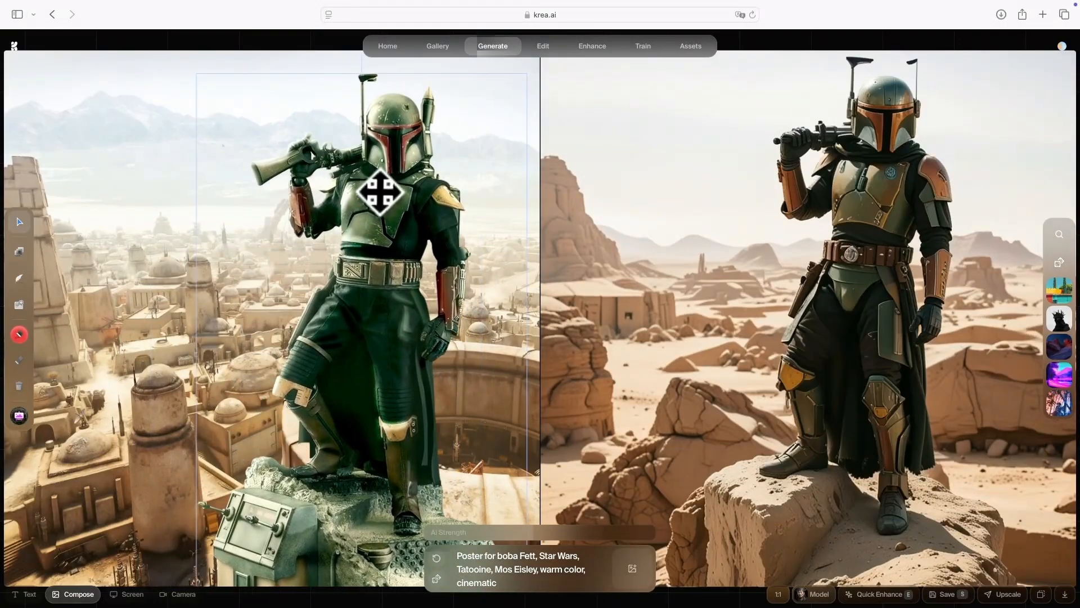
mouse_move(380, 192)
left_mouse_down()
mouse_move(191, 199)
mouse_move(372, 204)
left_mouse_up()
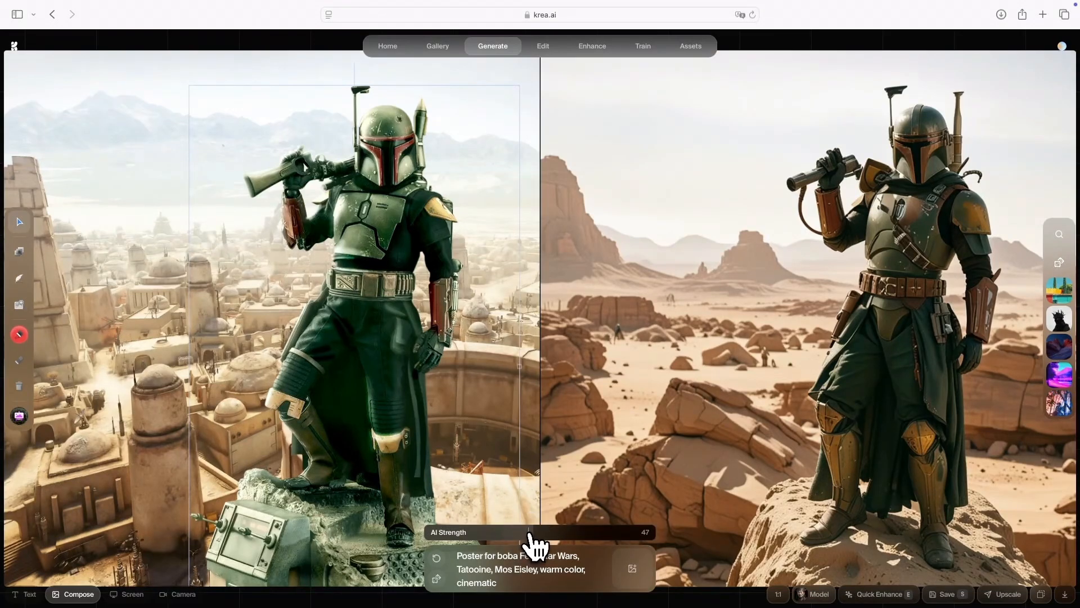
- Raise the AI Strength to its maximum and shift the Boba Fett figure slightly left and down
left_click_drag(532, 543, 724, 549)
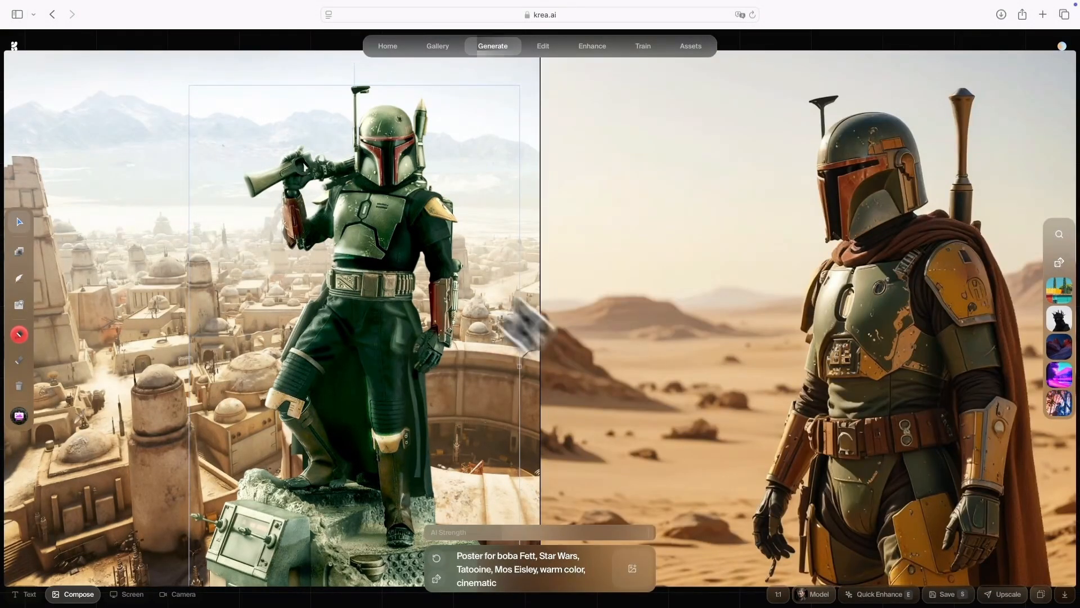
left_click_drag(404, 221, 371, 233)
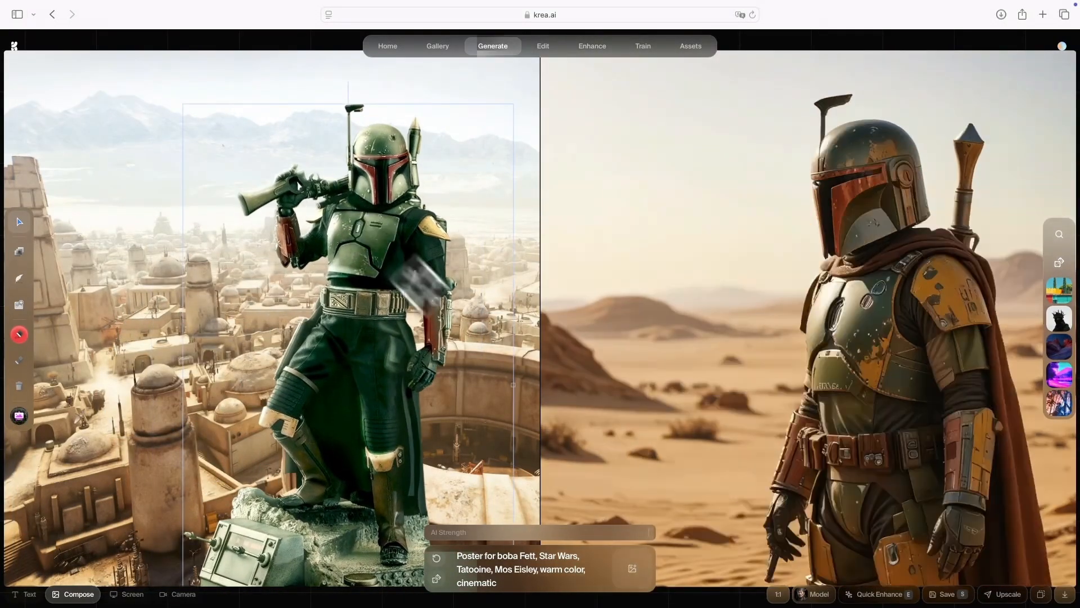
- Lower the AI Strength and reposition the Boba Fett figure across the desert city, leaving it just right of the canvas's middle
left_click_drag(648, 532, 555, 535)
left_click_drag(354, 255, 338, 259)
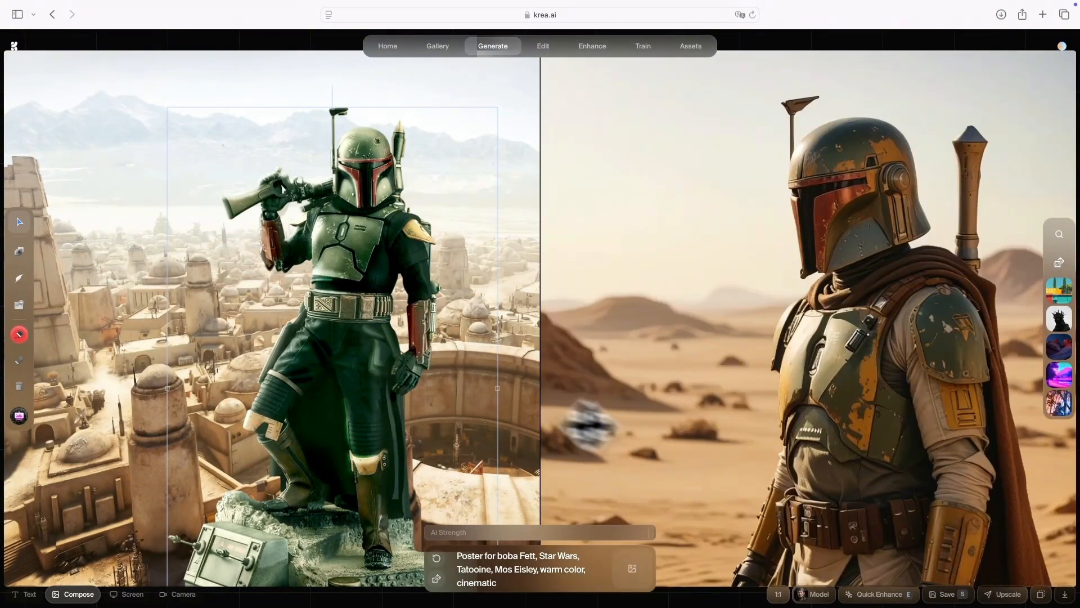
left_click_drag(363, 326, 367, 280)
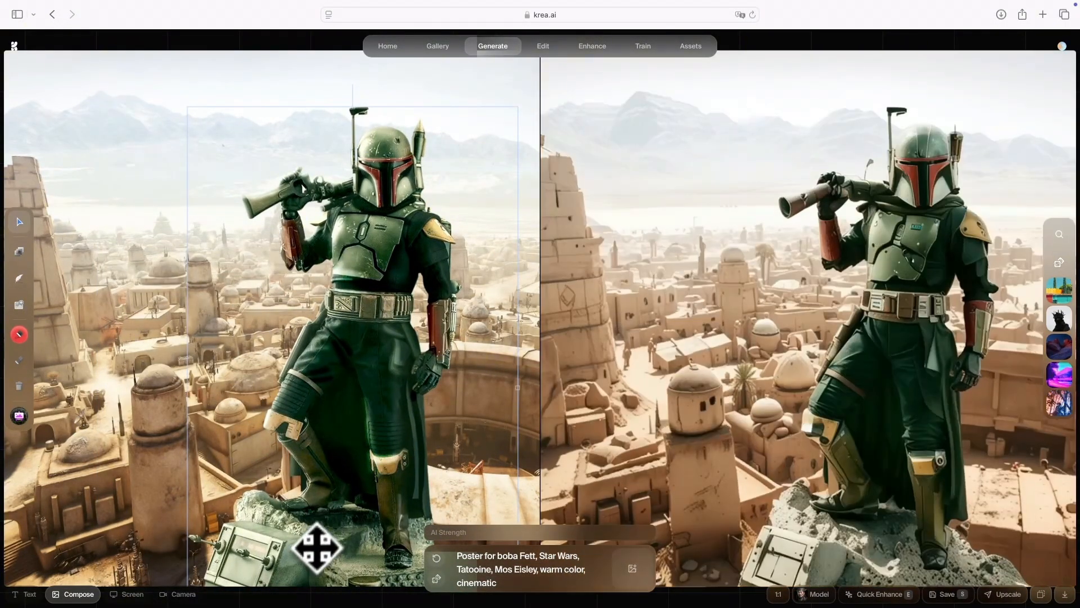
left_click_drag(379, 282, 275, 265)
left_click_drag(245, 264, 338, 258)
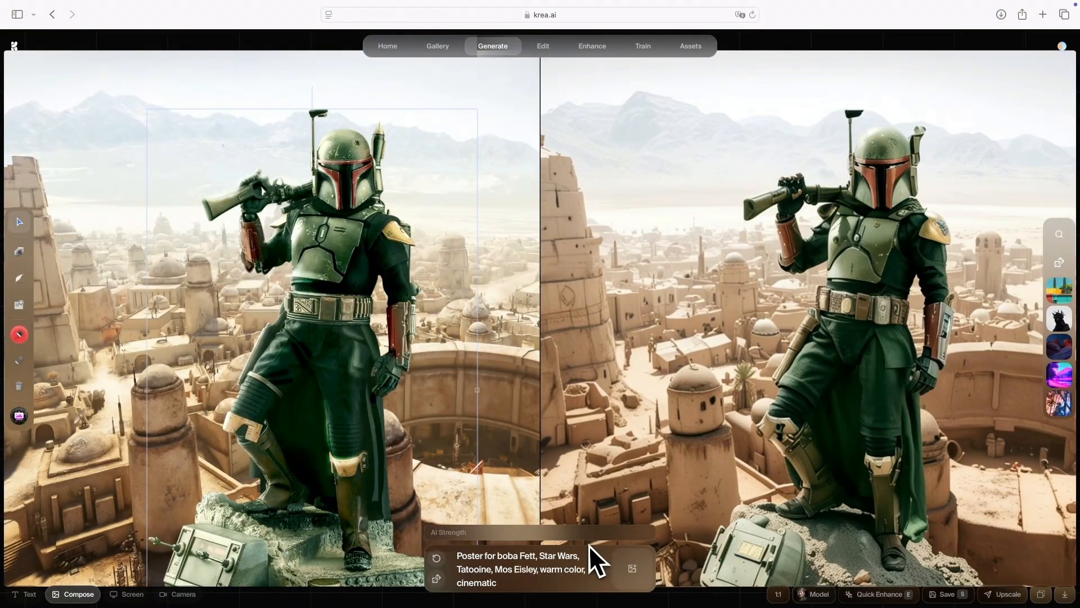
left_click_drag(329, 324, 348, 313)
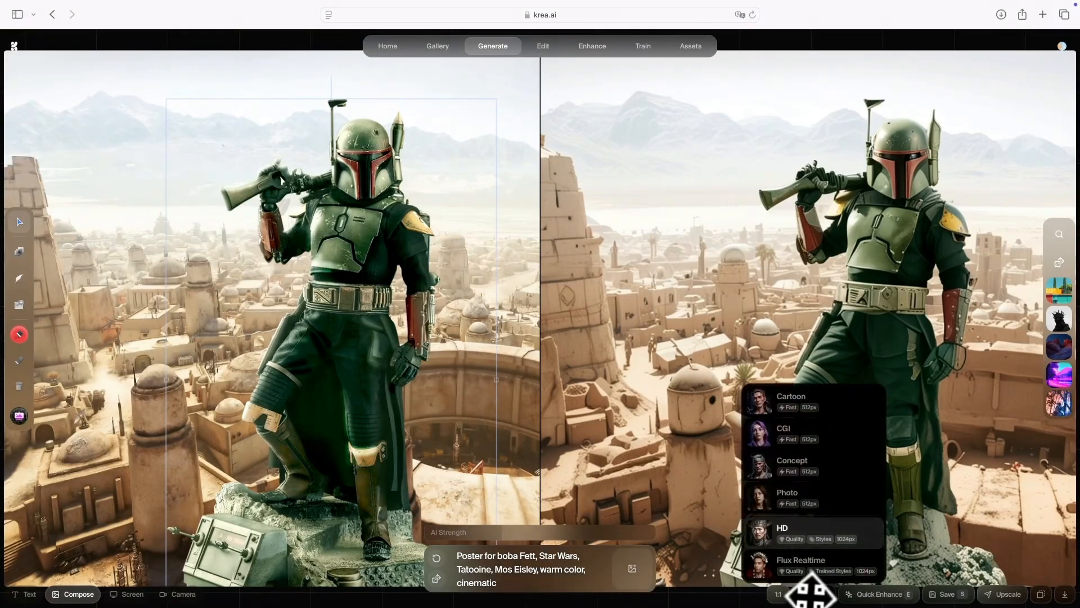
mouse_move(824, 589)
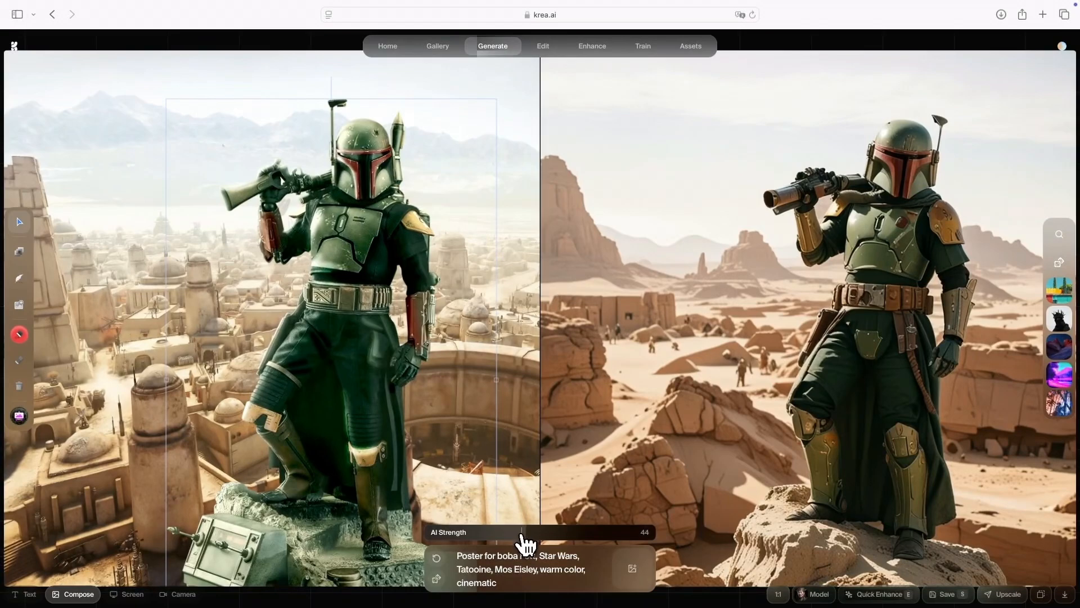
- Set the AI Strength to 39 and run Quick Enhance on the generated Boba Fett poster
left_click_drag(522, 534, 512, 534)
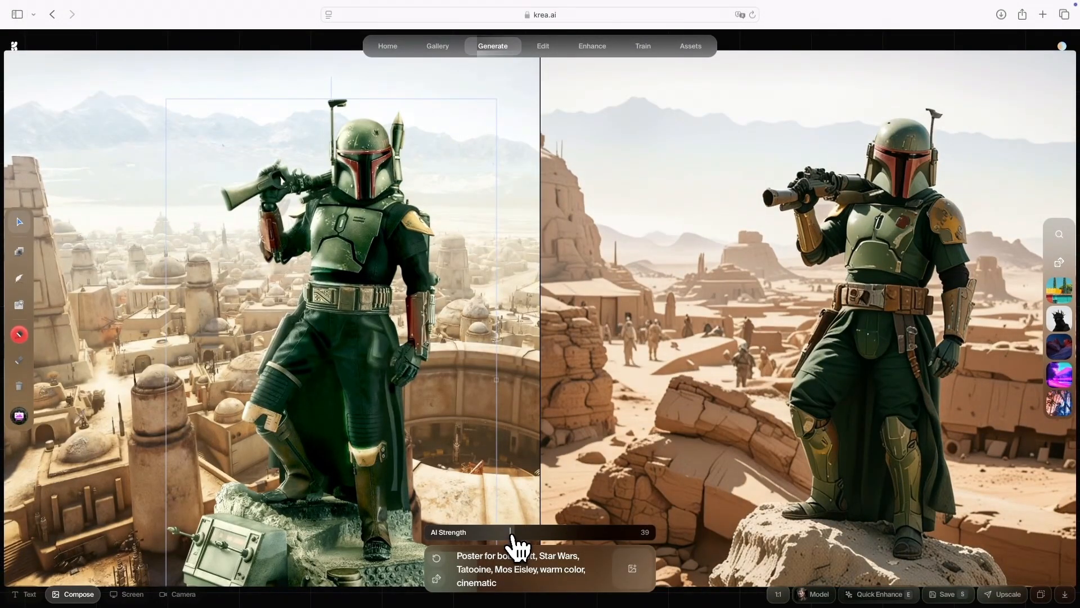
left_click(882, 595)
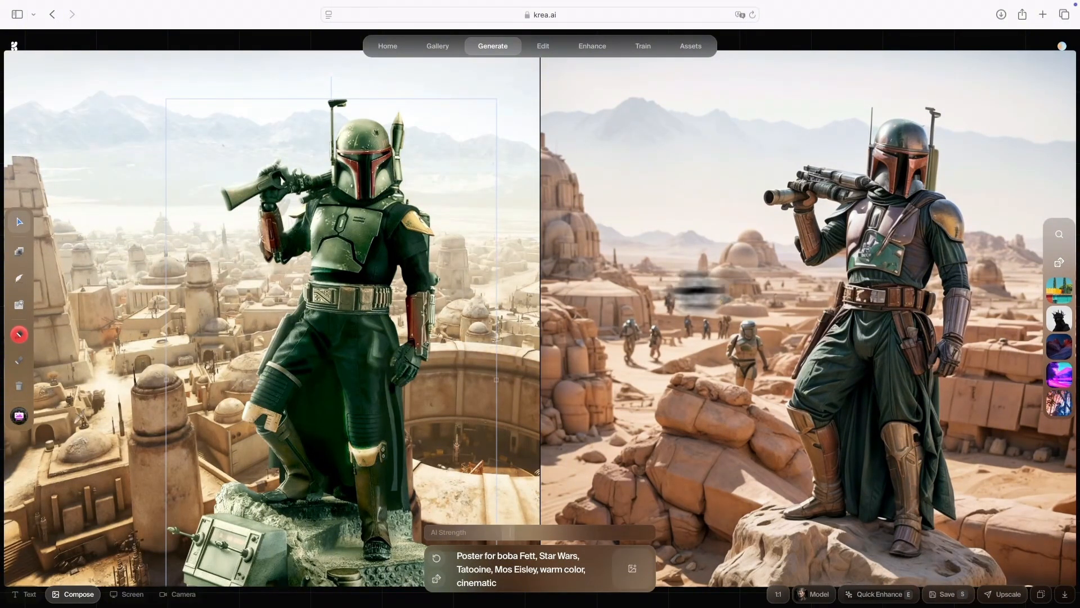
- Shift the Boba Fett figure back and forth across the desert city, moving it well left, to the right, and left again
left_click_drag(363, 251, 282, 246)
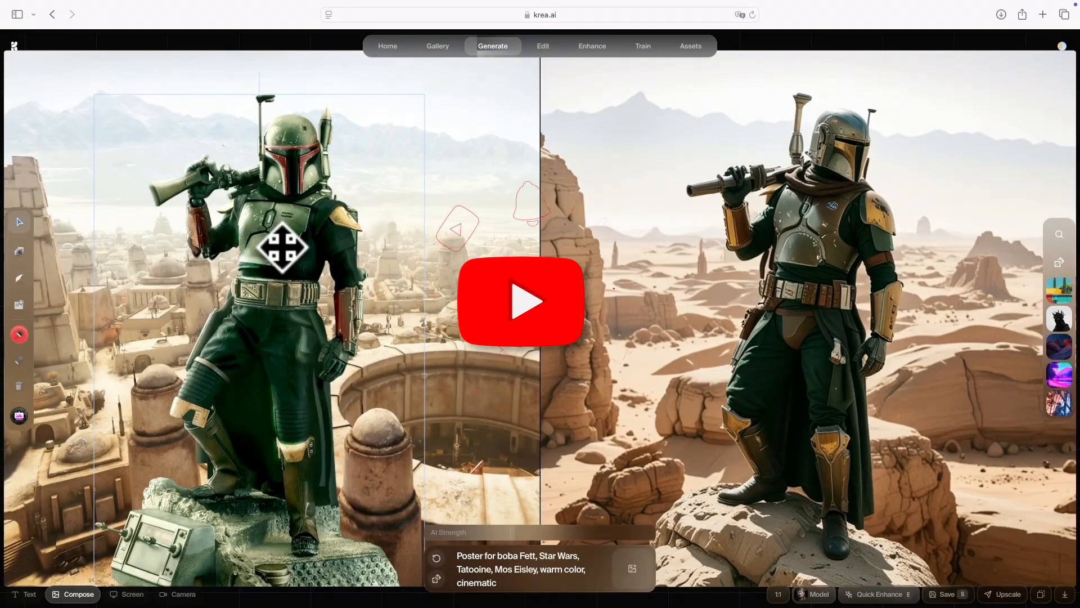
left_click_drag(283, 242, 326, 242)
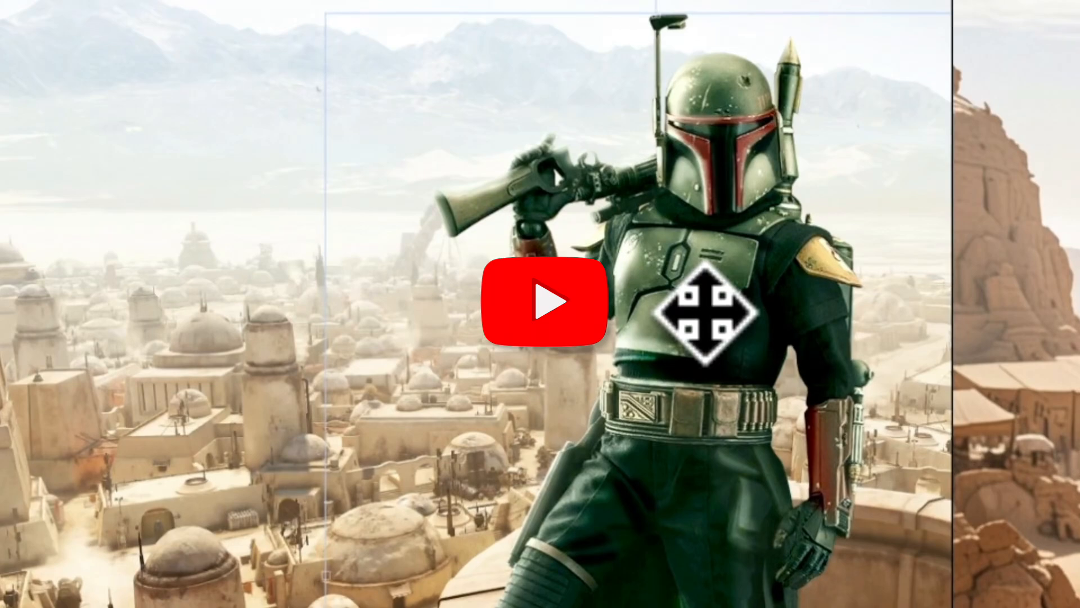
left_click_drag(705, 312, 617, 314)
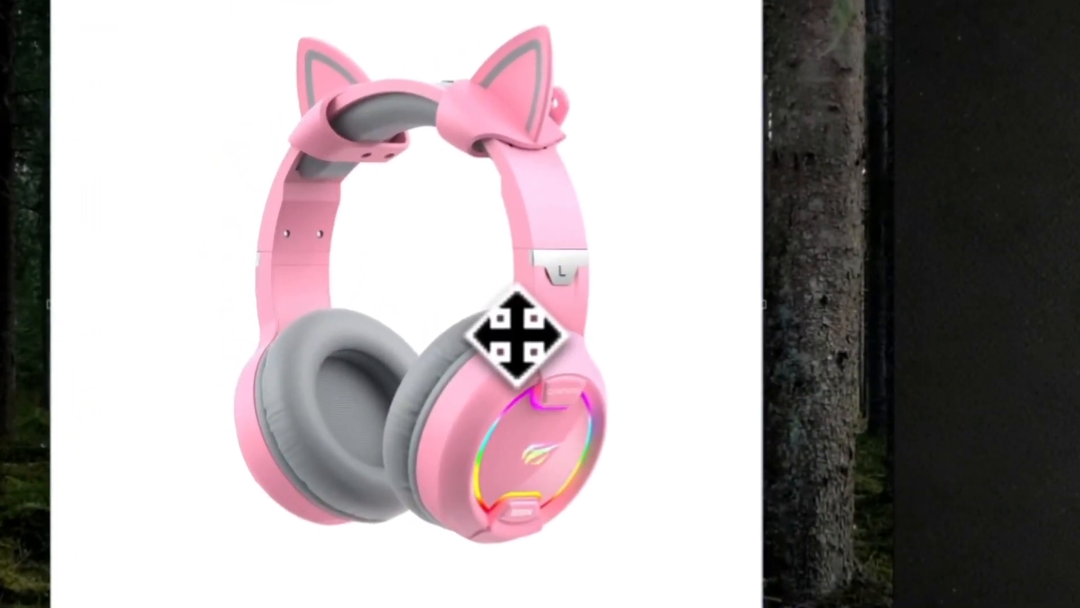
- Convert the pink cat-ear headset image into a 3D object and leave only that object over the forest background
left_click_drag(517, 337, 533, 282)
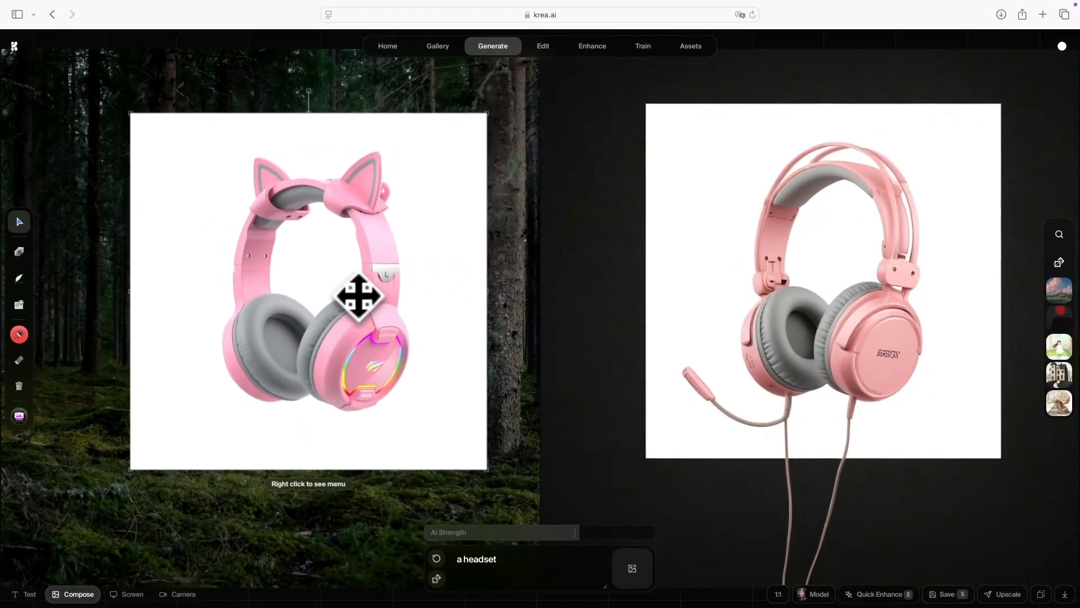
right_click(357, 295)
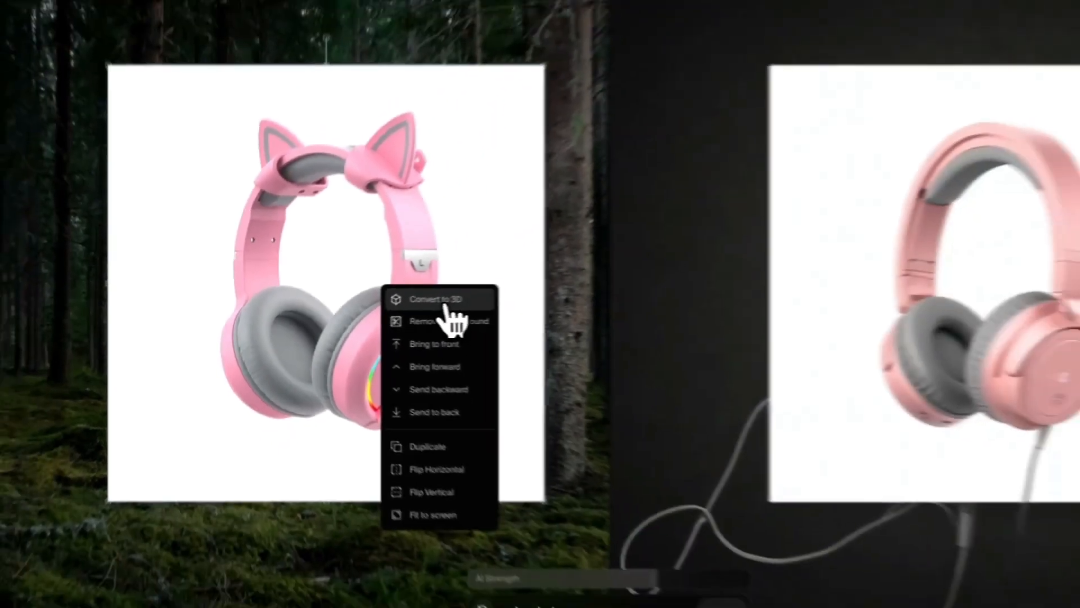
left_click(579, 288)
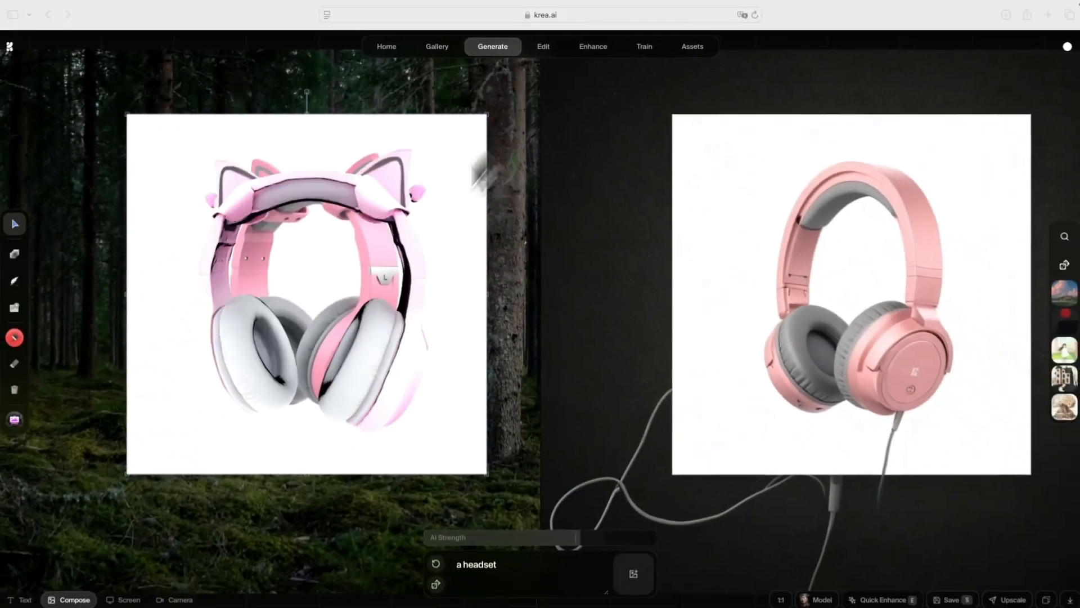
left_click_drag(299, 295, 331, 169)
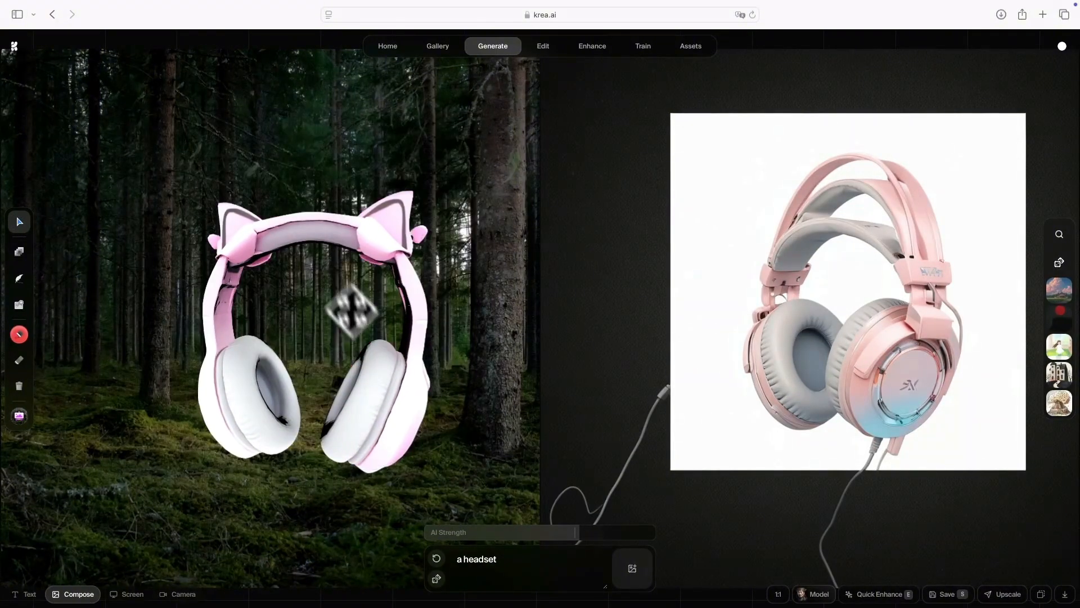
- Select the 3D headset and rotate it through several angles, finishing in a three-quarter view with one ear cup's inside exposed
left_click(352, 310)
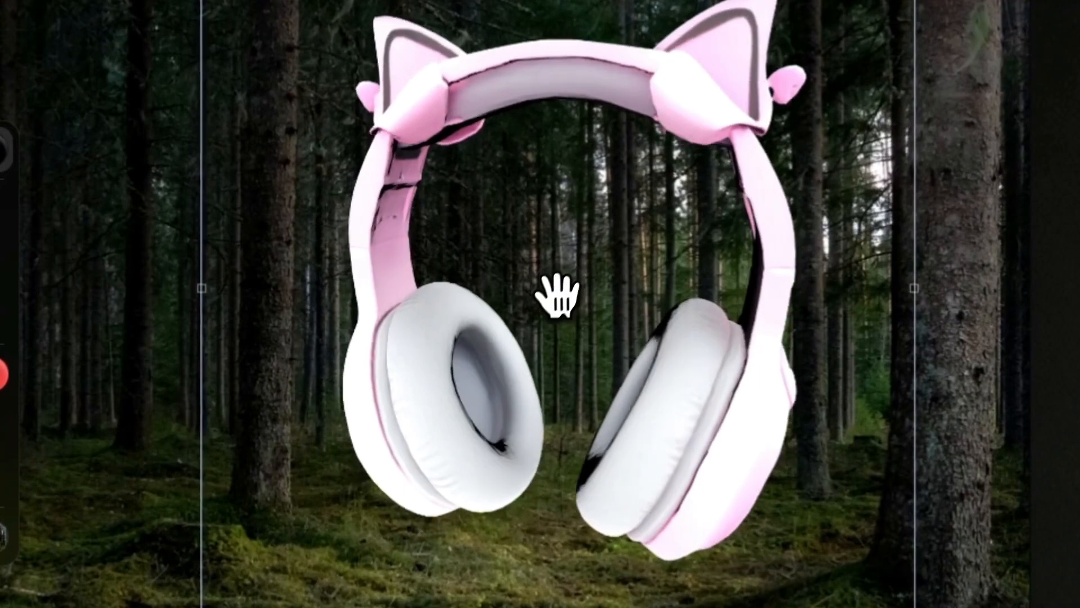
left_click_drag(557, 295, 738, 309)
left_click_drag(586, 321, 340, 269)
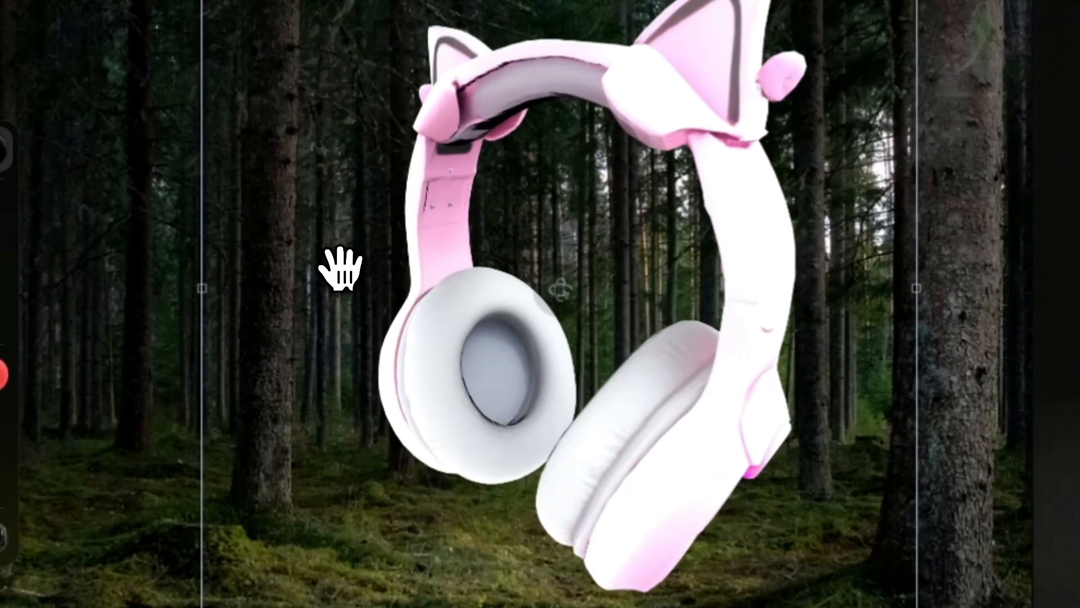
left_click_drag(478, 313, 587, 289)
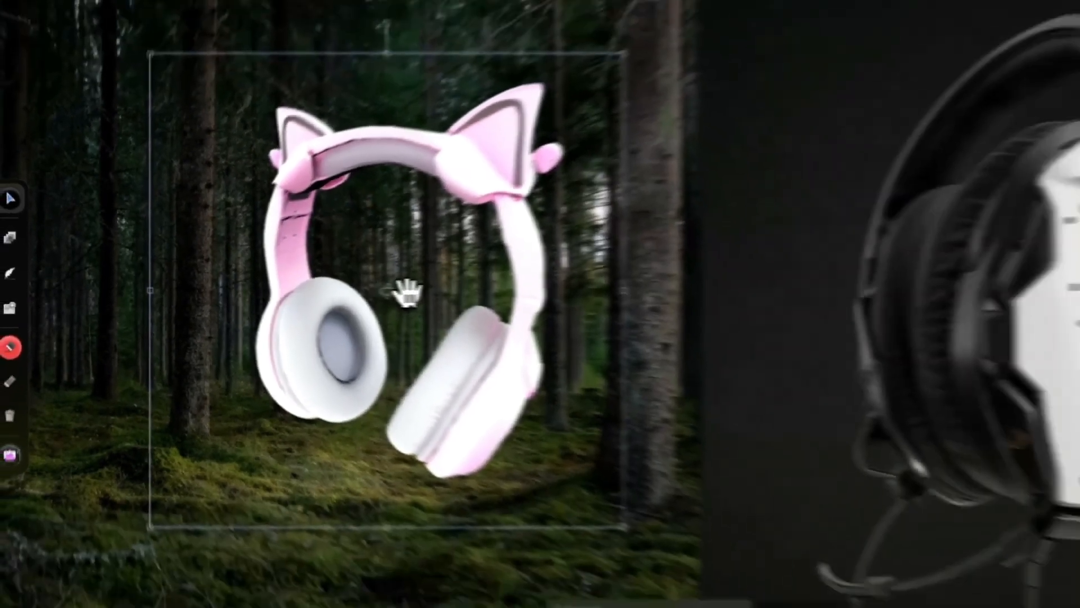
left_click_drag(408, 293, 404, 293)
left_click_drag(490, 357, 455, 384)
left_click_drag(360, 322, 364, 320)
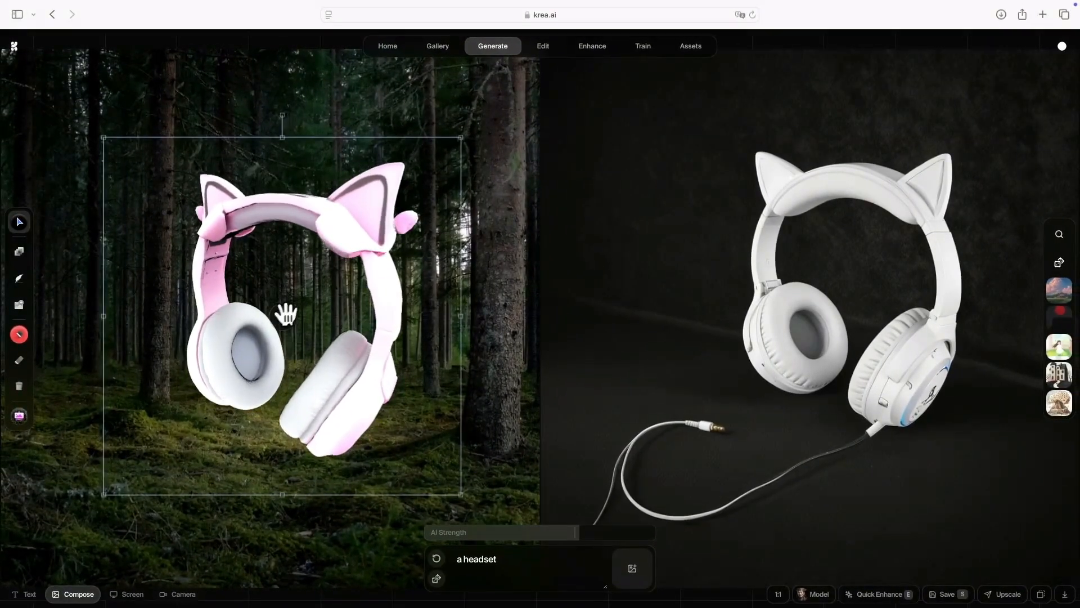
left_click_drag(286, 314, 176, 314)
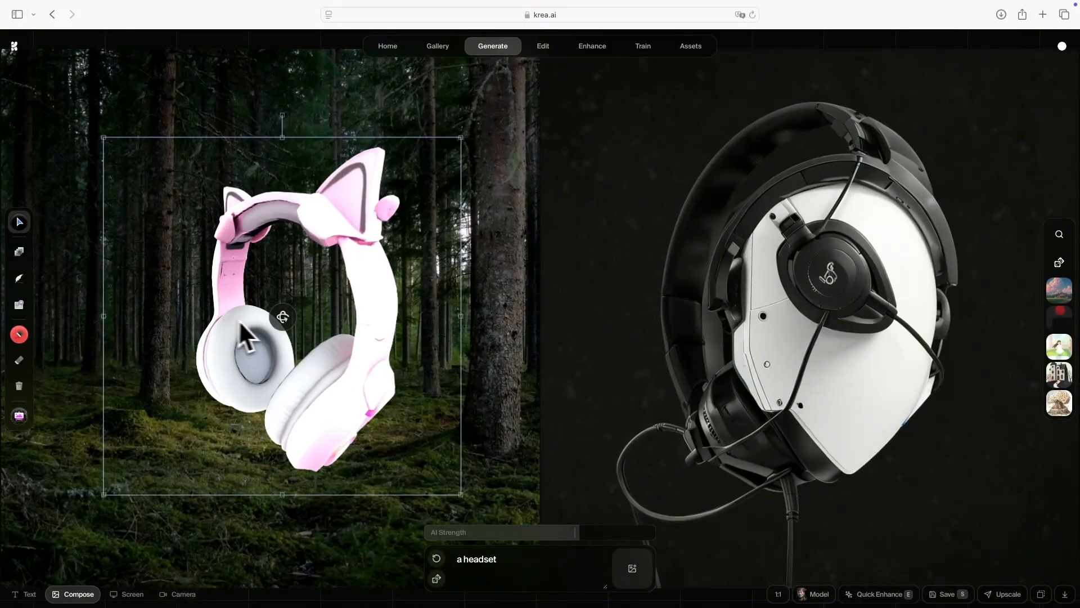
left_click_drag(239, 323, 292, 321)
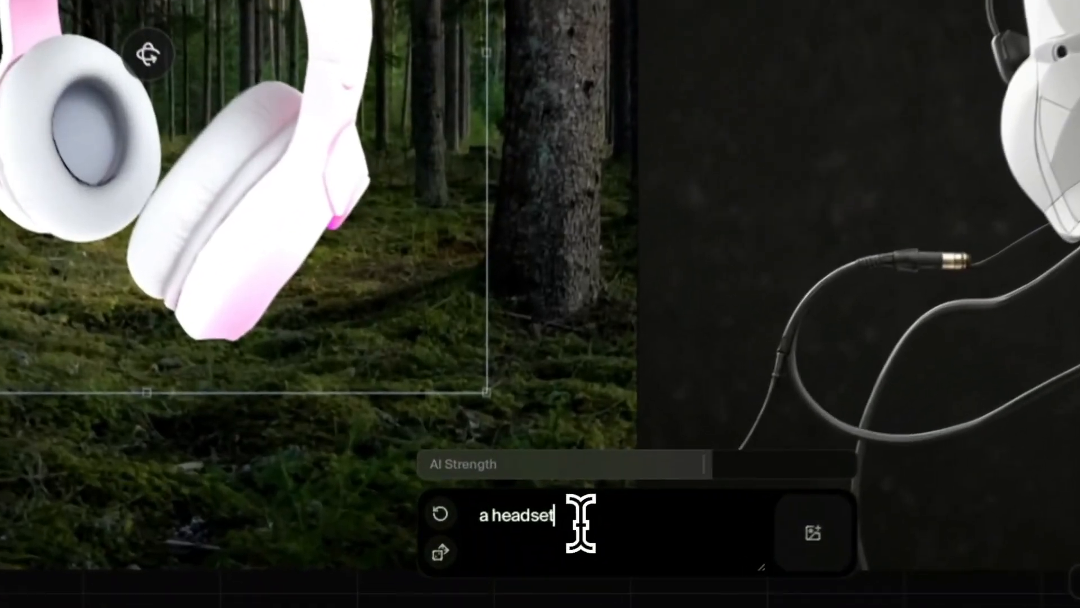
- Replace the prompt "a headset" with the prepared description ending in "textures and golden accents, creating a premium, luxurious atmosphere"
left_click_drag(505, 562, 450, 562)
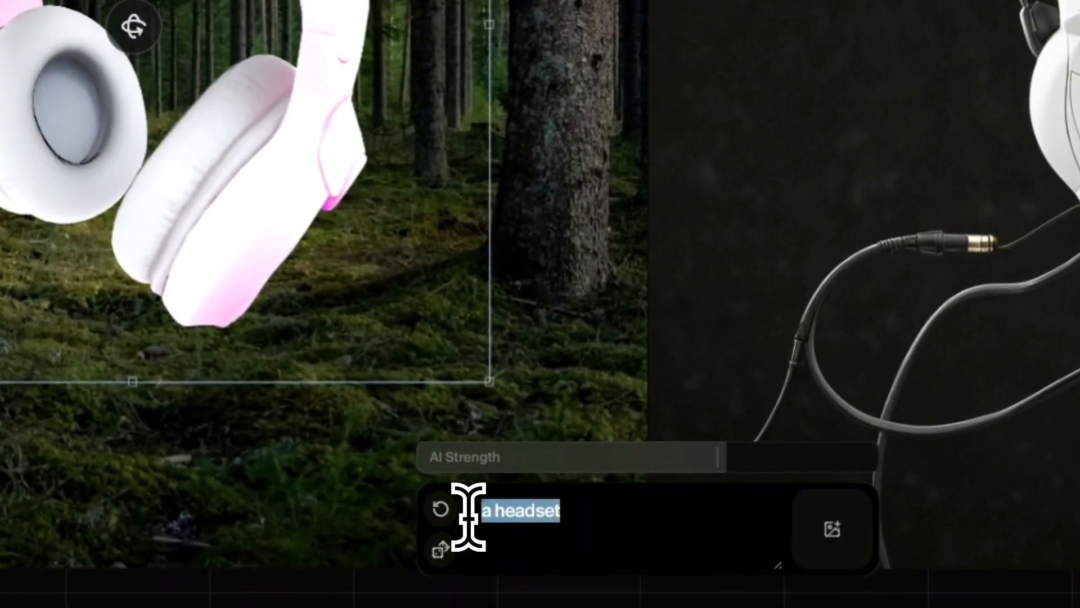
key("ctrl+v")
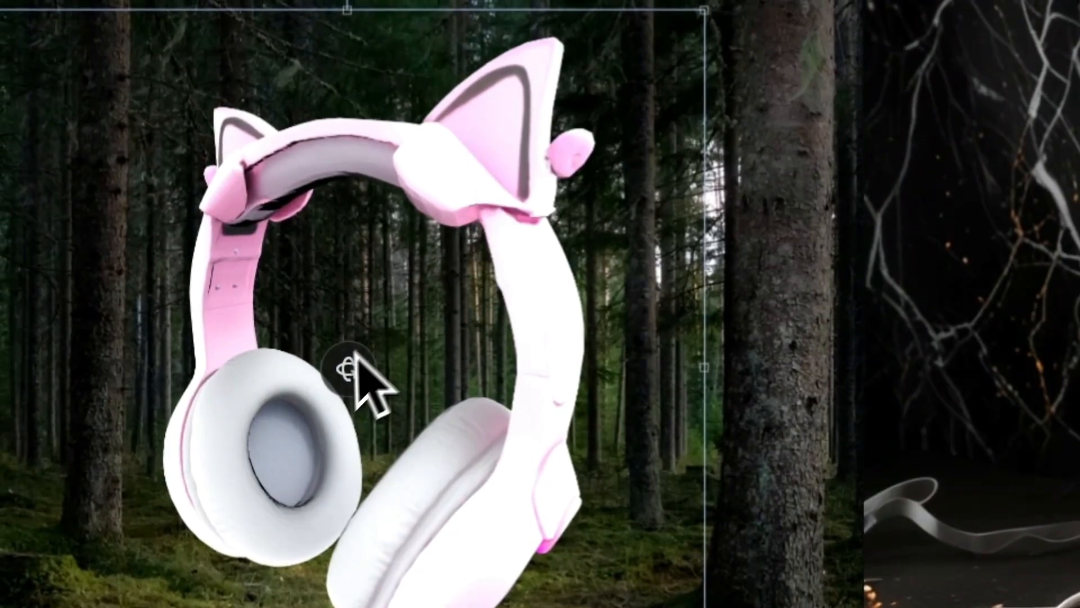
- Rotate the 3D headset through front, opposite three-quarter and side views, finishing with it facing straight forward
left_click_drag(353, 363, 417, 384)
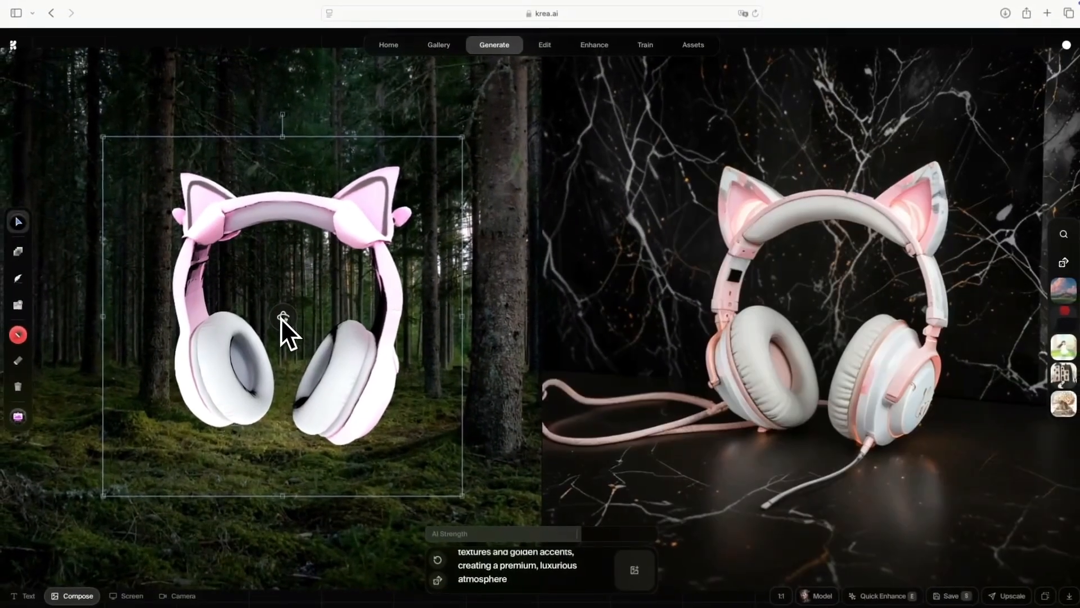
left_click_drag(288, 319, 345, 310)
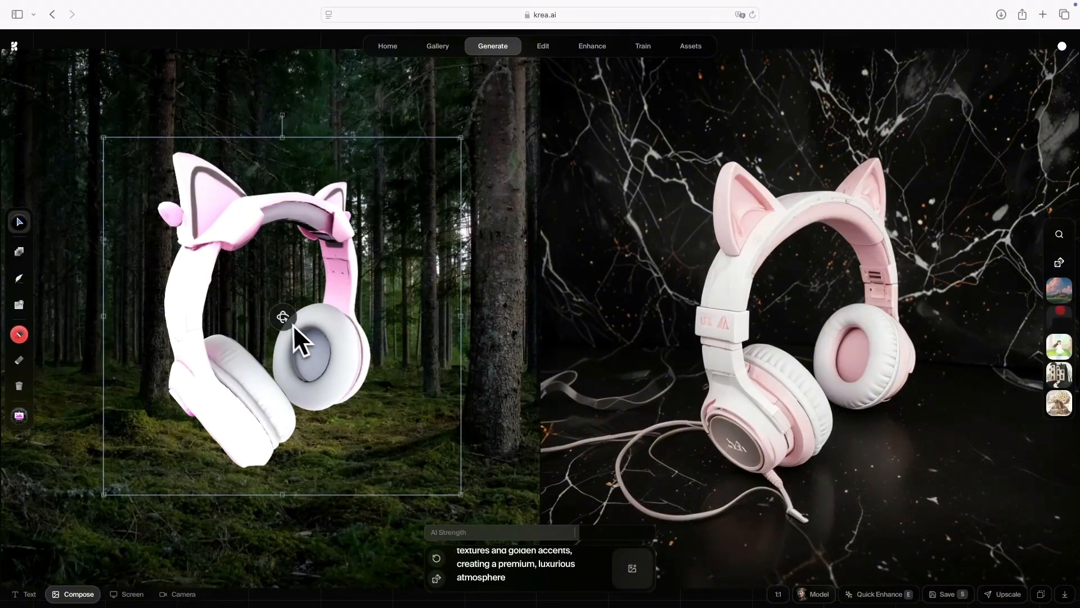
left_click_drag(285, 316, 187, 309)
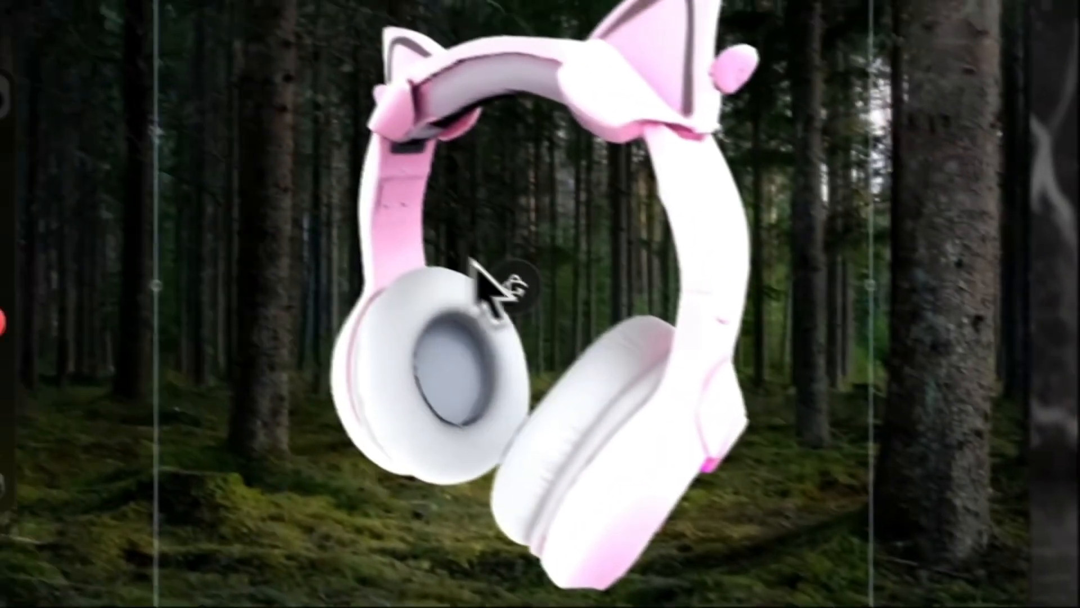
left_click_drag(499, 282, 360, 312)
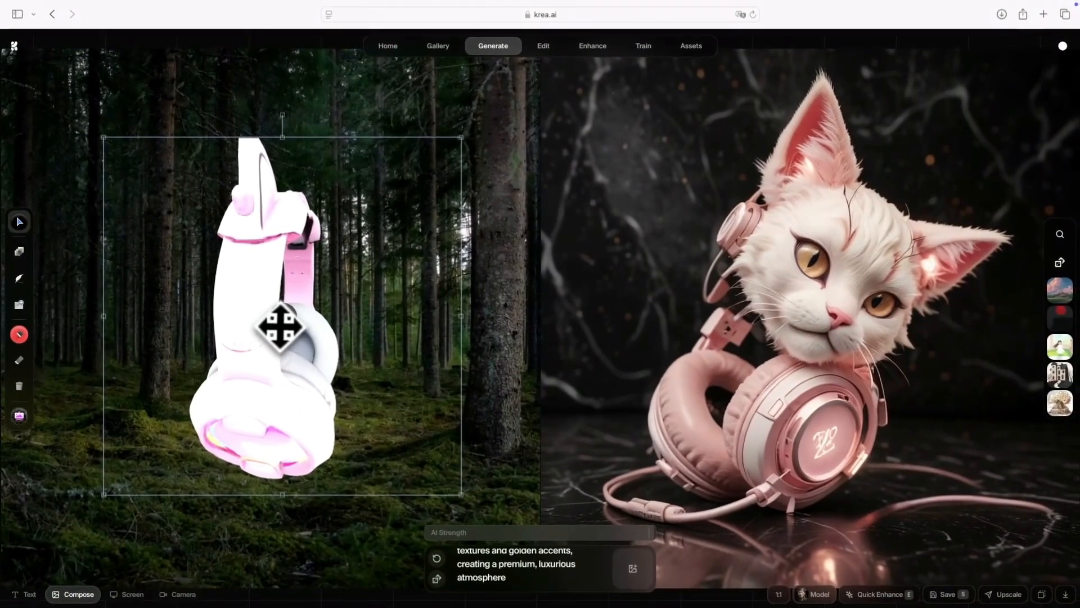
left_click_drag(466, 324, 502, 328)
left_click_drag(304, 326, 399, 328)
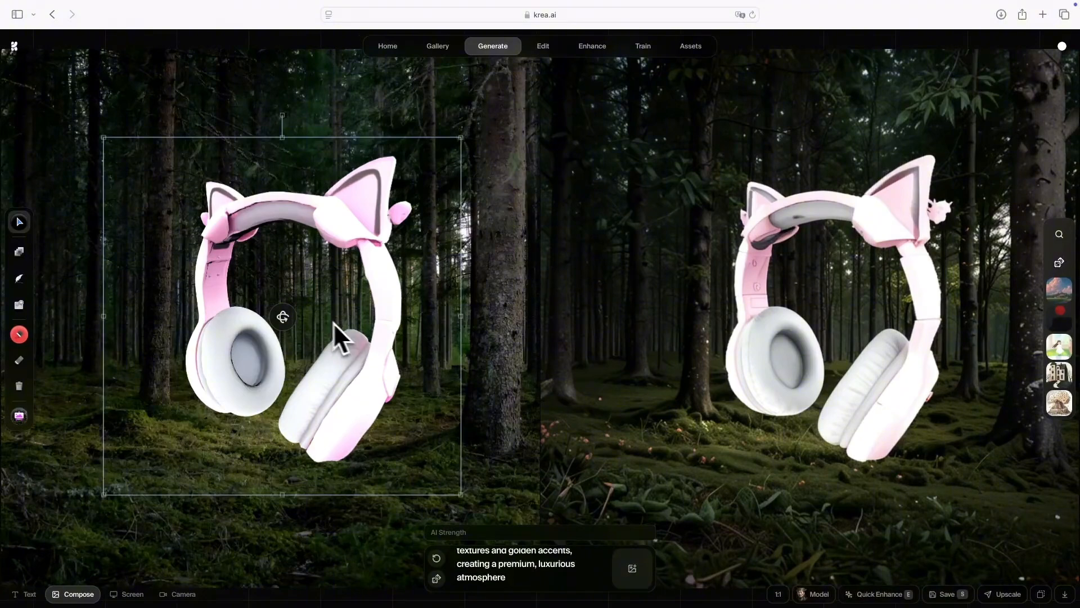
mouse_move(333, 330)
left_mouse_down()
mouse_move(201, 314)
mouse_move(328, 316)
left_mouse_up()
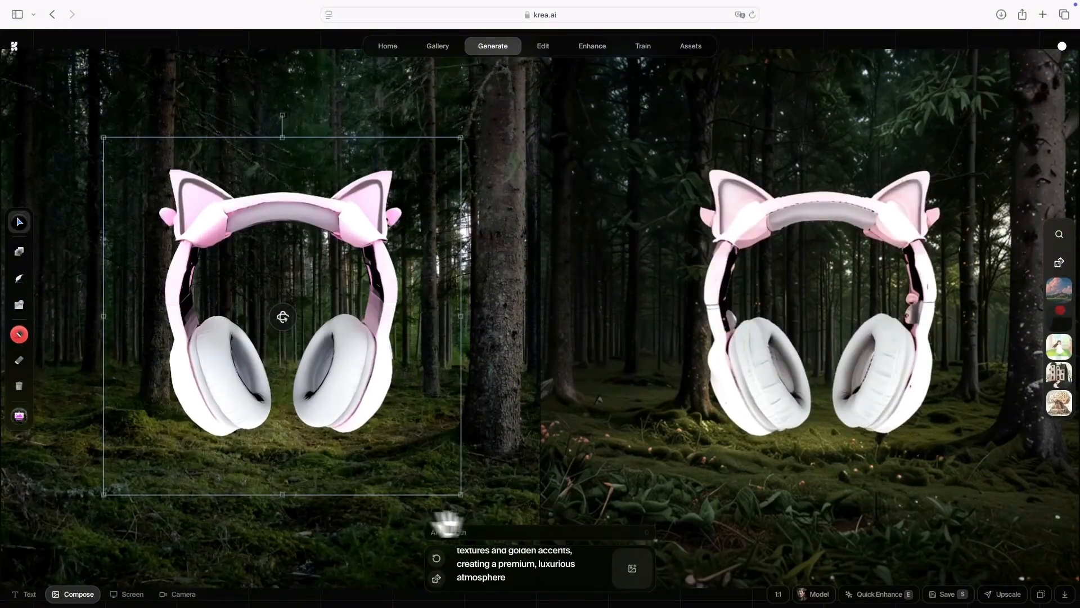
- Try AI Strength 87 and a somewhat lower setting while turning the 3D headset from the front to a three-quarter view
left_click_drag(615, 534, 623, 535)
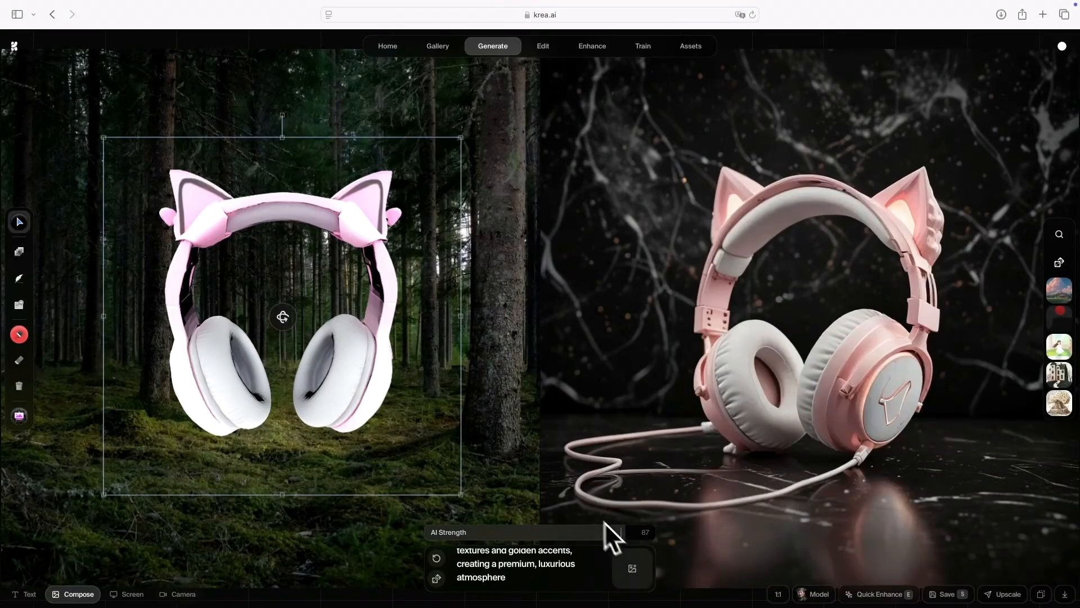
left_click_drag(287, 320, 281, 327)
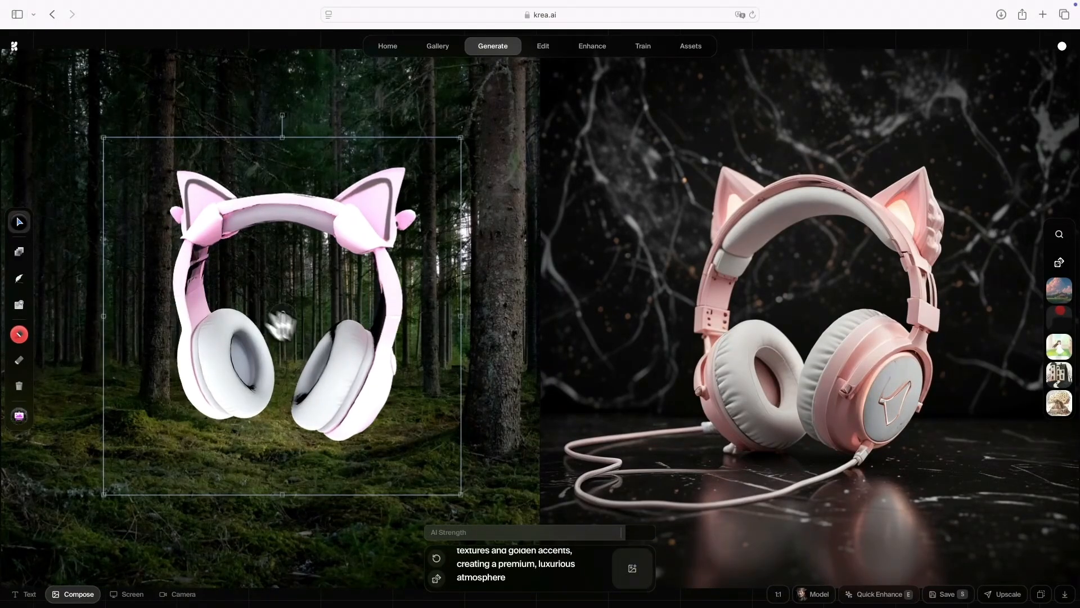
left_click_drag(622, 532, 589, 532)
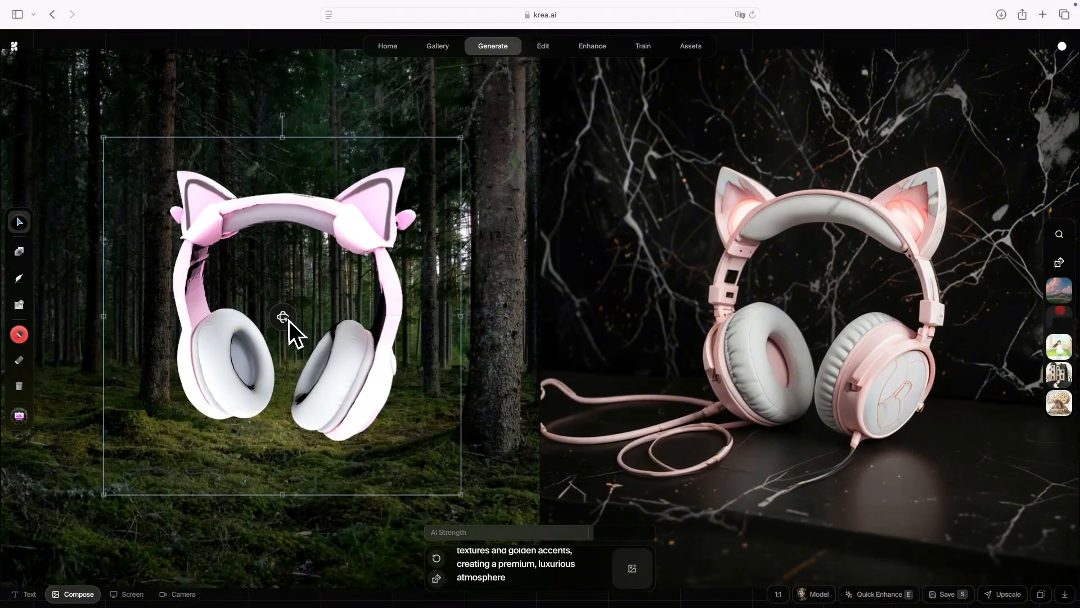
left_click_drag(289, 321, 261, 308)
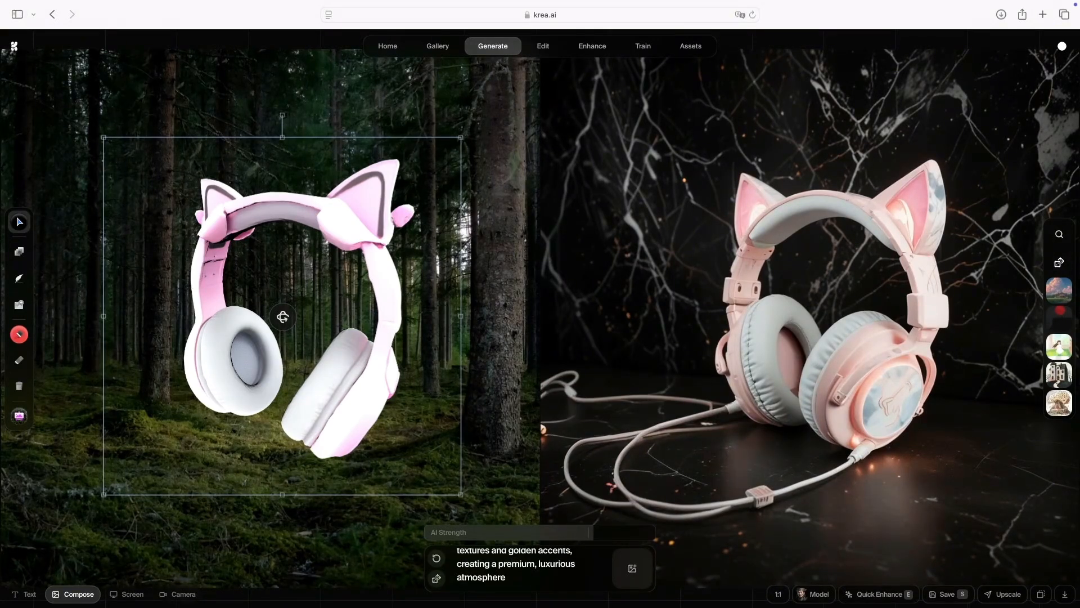
- Add the pink headset picture as a reference image for the prompt and rotate the 3D headset to face the opposite way
left_click_drag(936, 268, 601, 573)
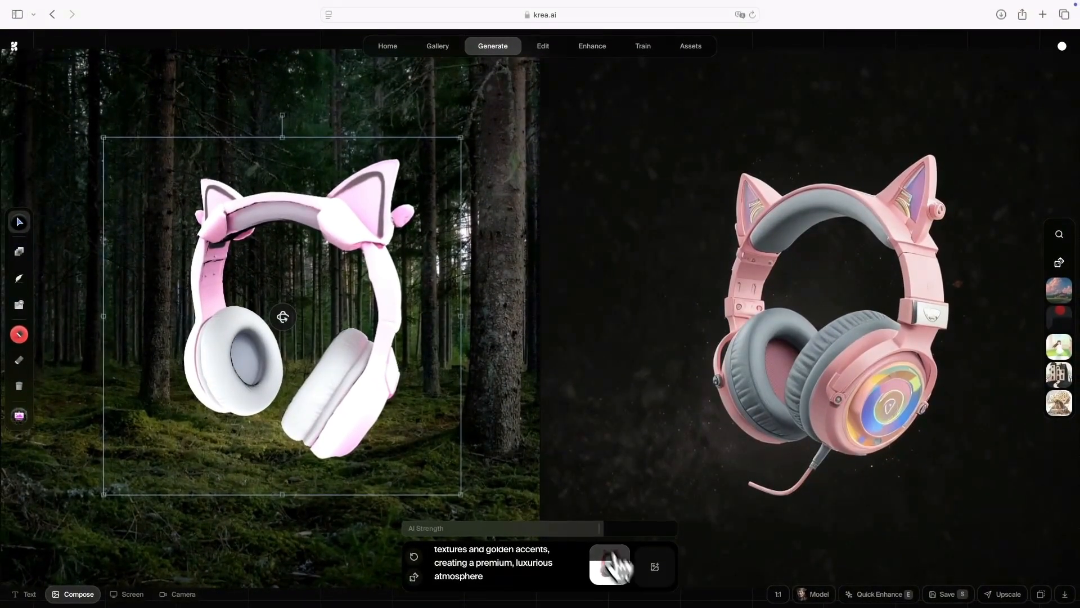
left_click_drag(326, 335, 214, 332)
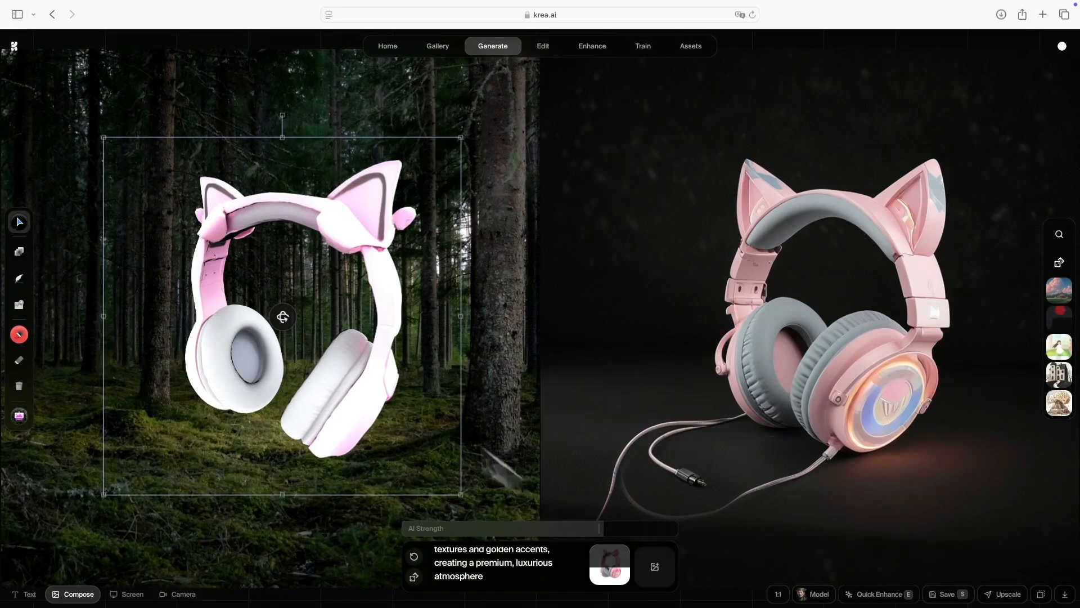
left_click_drag(283, 319, 355, 330)
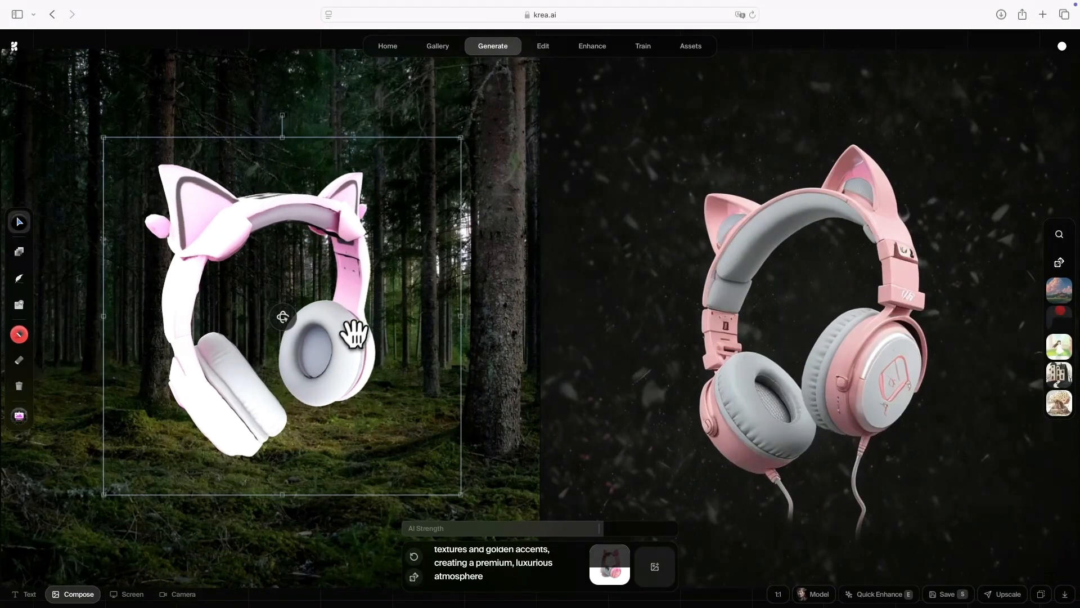
- Move the 3D headset to the right in the forest scene and rotate it back to the original three-quarter direction
left_click_drag(280, 230, 343, 231)
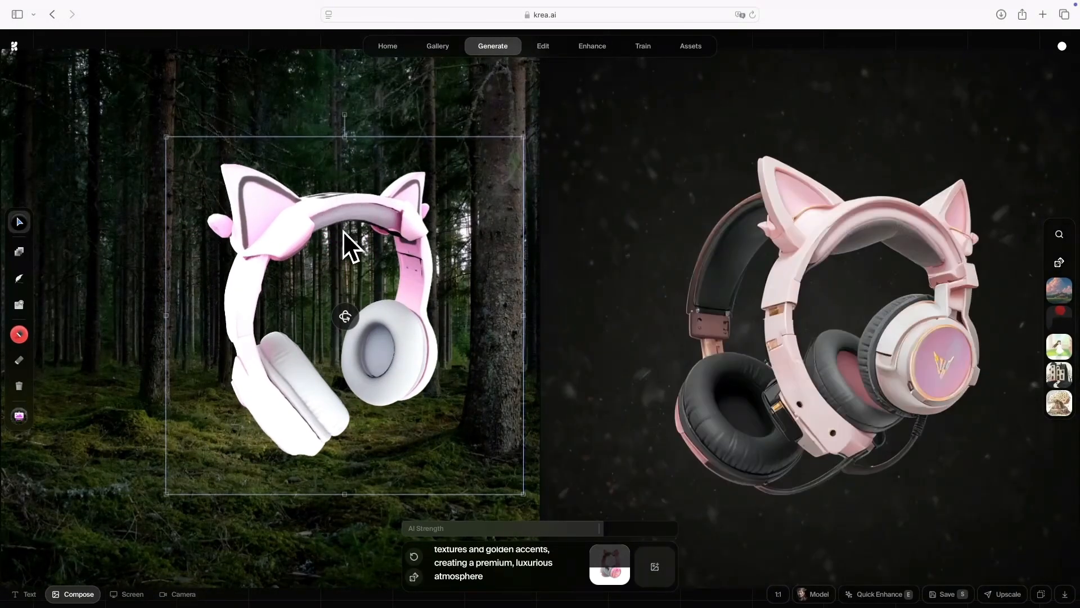
left_click_drag(345, 306, 244, 313)
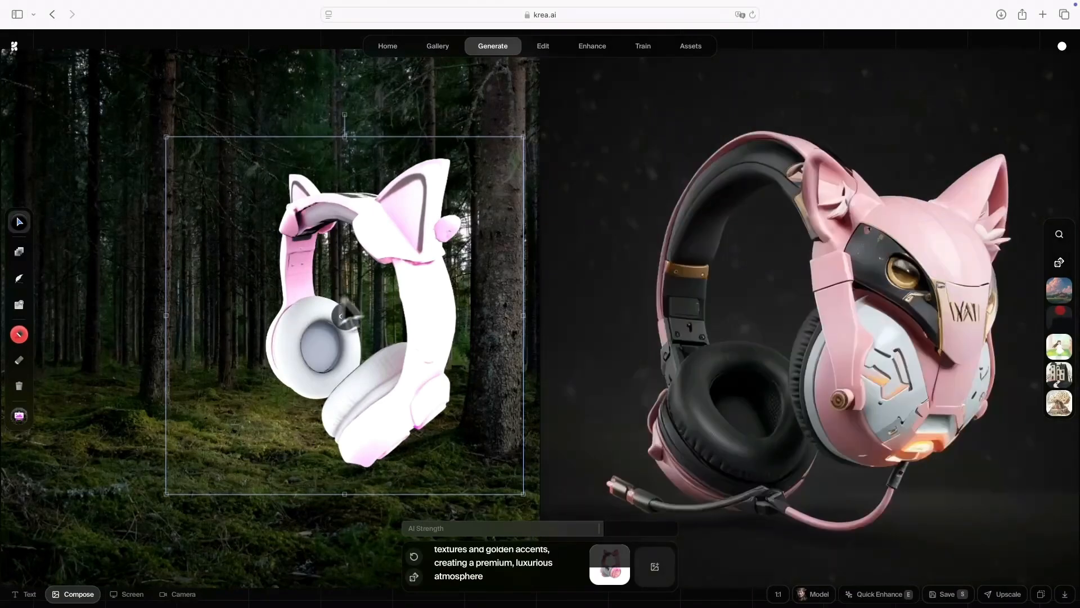
left_click_drag(345, 315, 377, 319)
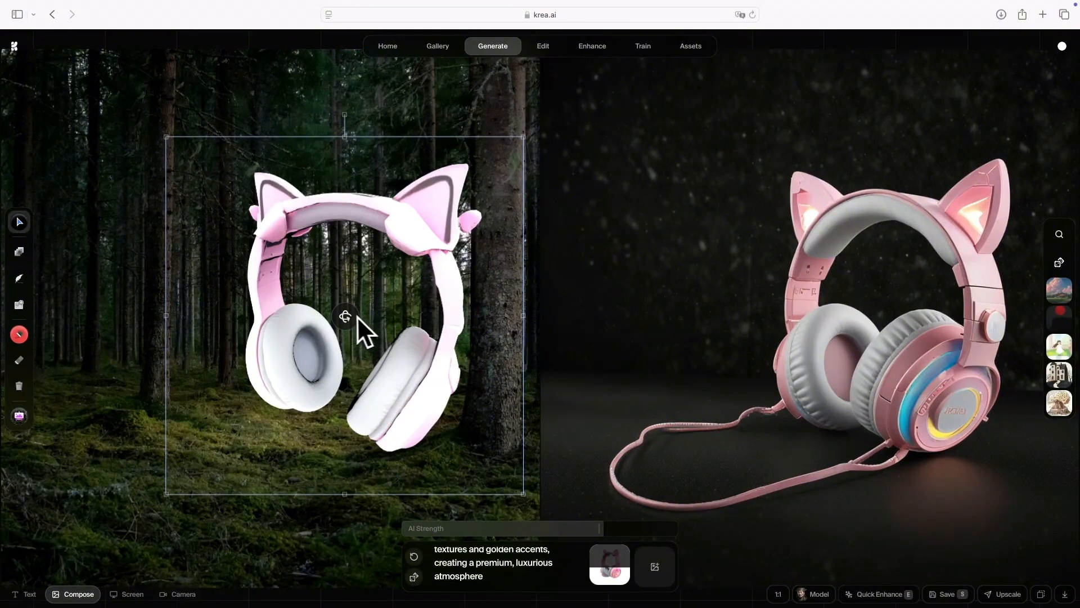
- Lower the 3D headset toward the forest floor, shift it slightly left, and fine-tune its rotation
mouse_move(357, 316)
left_mouse_down()
mouse_move(349, 330)
mouse_move(349, 301)
left_mouse_up()
left_click_drag(419, 222, 426, 255)
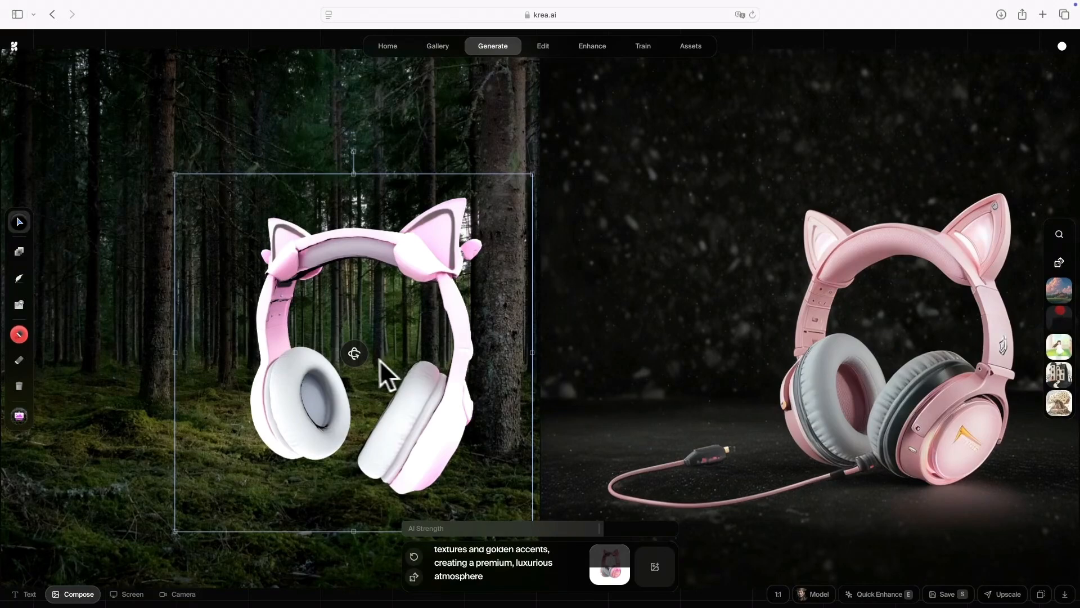
left_click_drag(379, 359, 352, 343)
left_click_drag(427, 271, 415, 290)
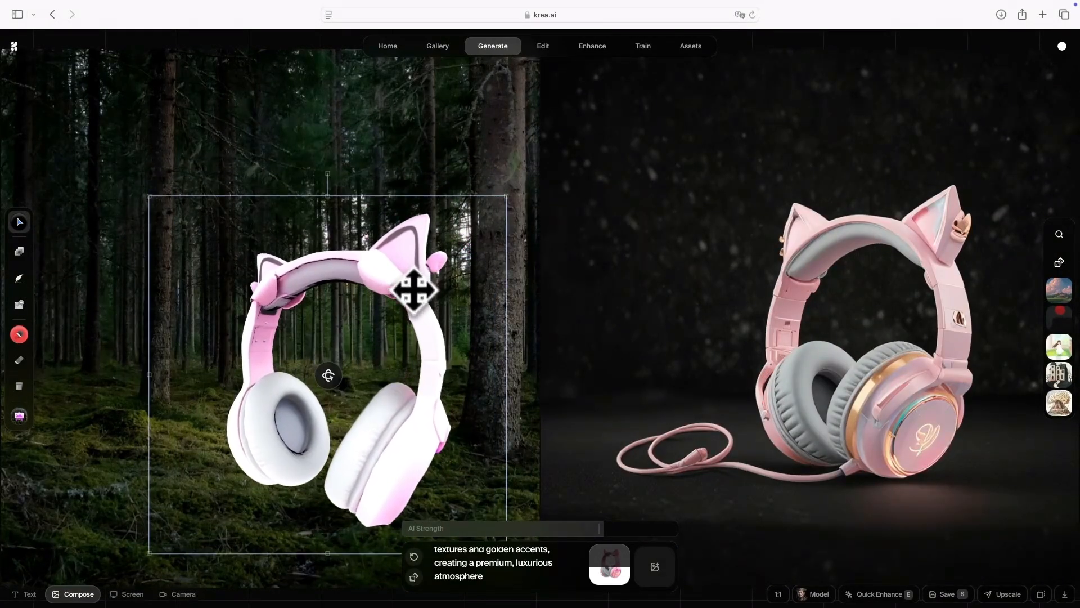
- Raise the 3D headset in the forest scene with a few small position adjustments
left_click_drag(349, 405, 345, 362)
left_click_drag(381, 265, 382, 239)
left_click_drag(342, 358, 339, 350)
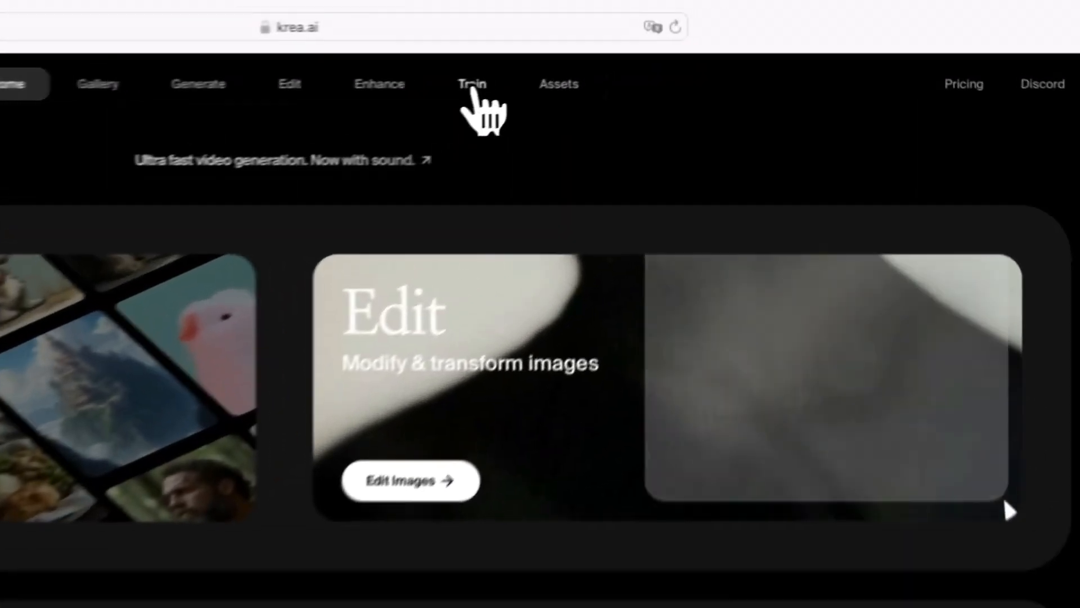
- Open the Train page and look through the previously trained styles and the image upload area
left_click(472, 86)
scroll(669, 476, "down", 5)
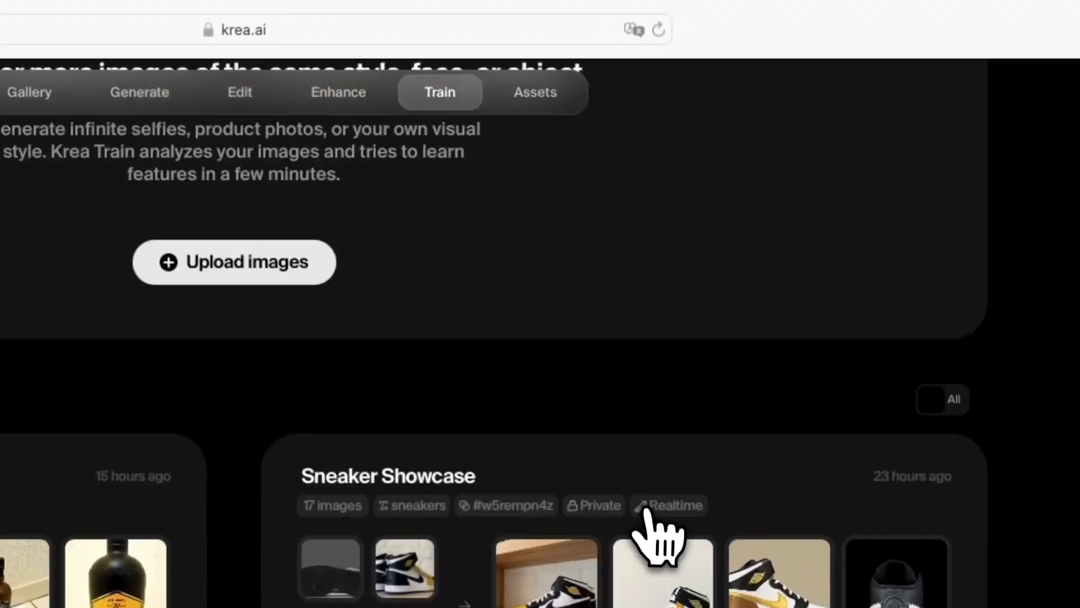
scroll(661, 535, "down", 5)
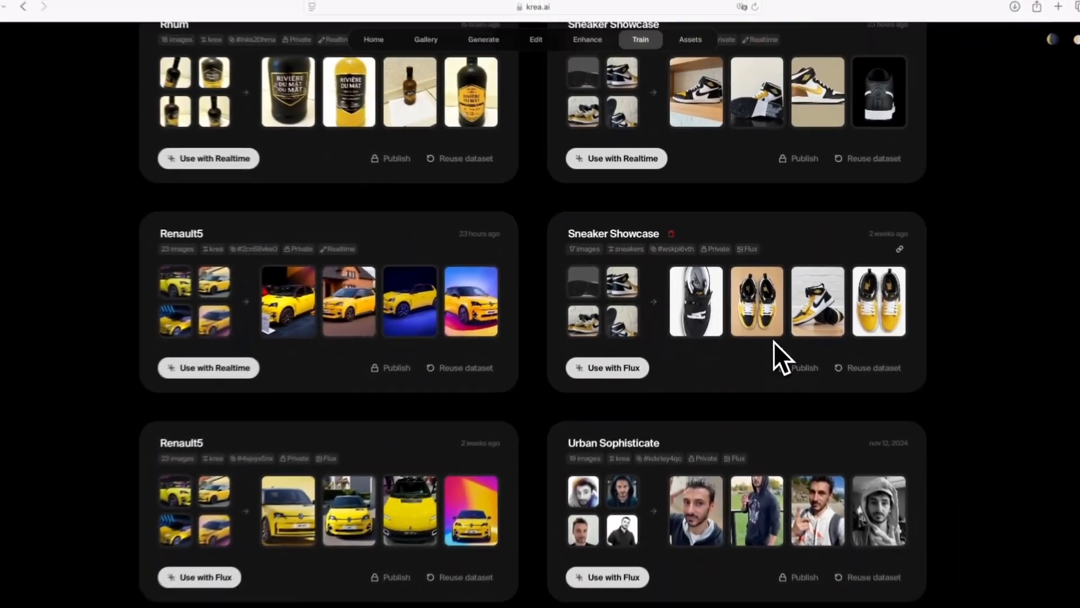
scroll(770, 335, "up", 3)
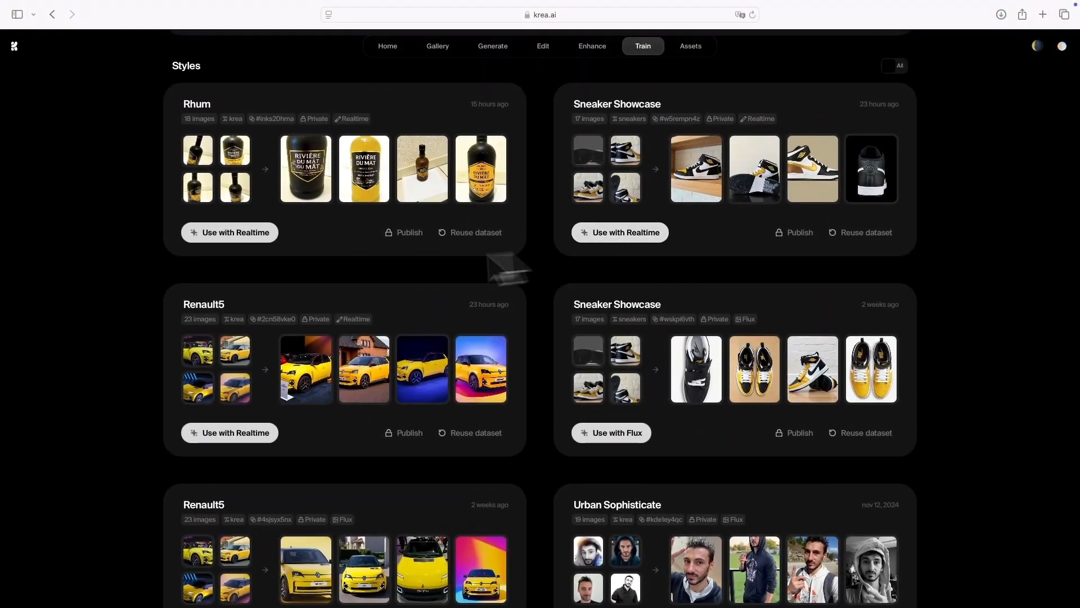
scroll(494, 454, "up", 5)
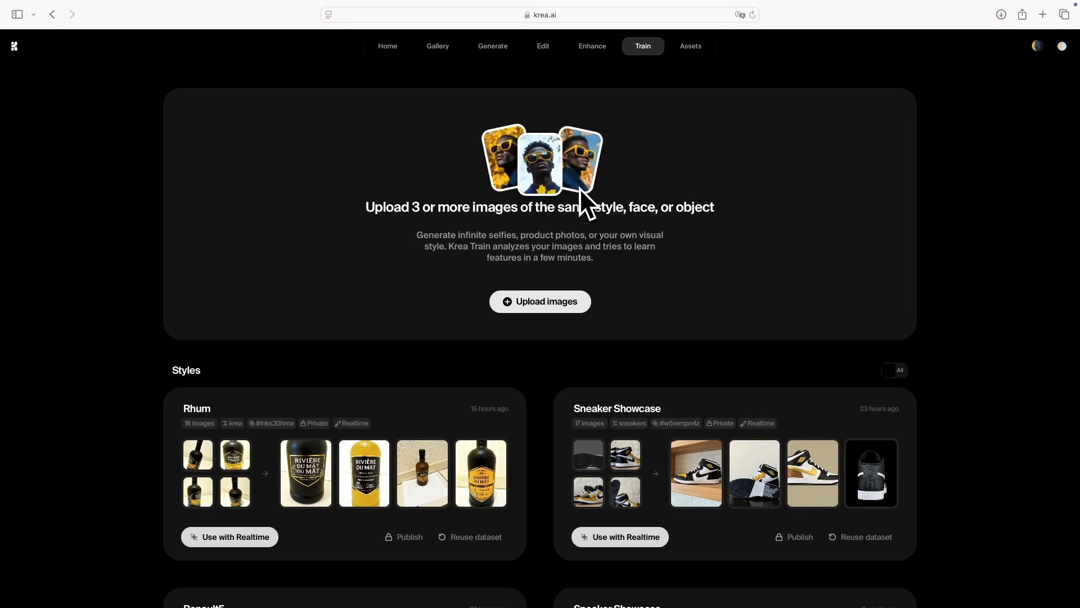
scroll(578, 278, "down", 4)
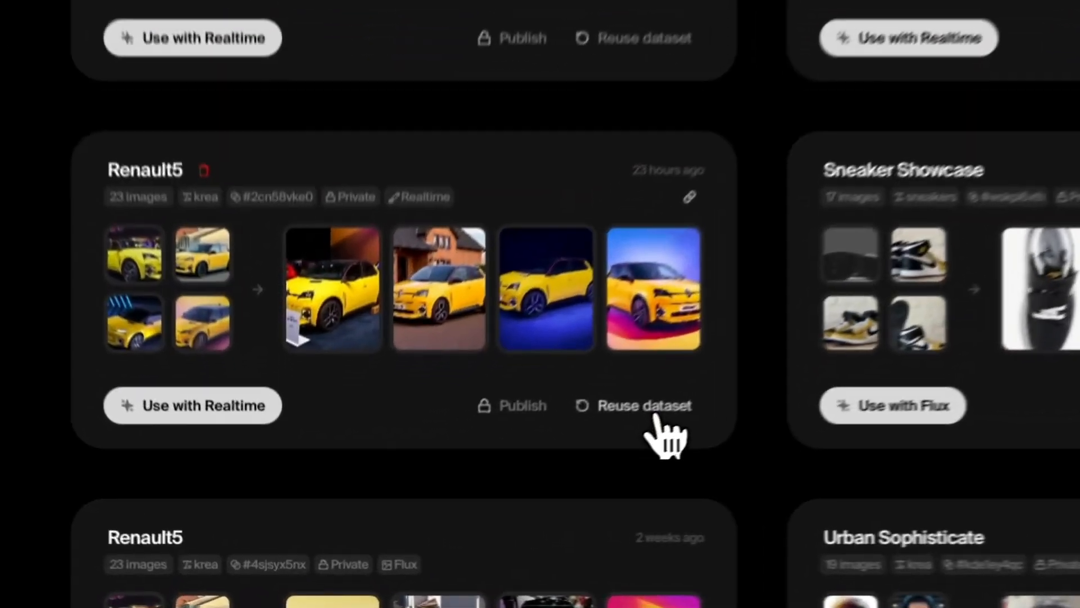
- Reuse the Renault5 dataset for a new training and switch its target between Flux and Realtime, ending on Realtime
left_click(477, 499)
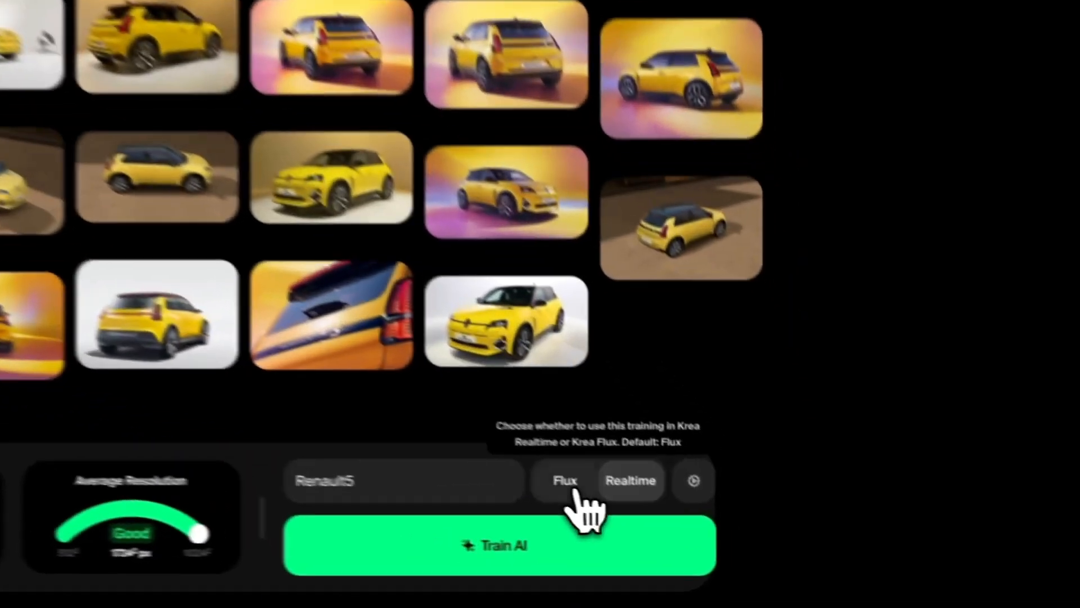
left_click(718, 539)
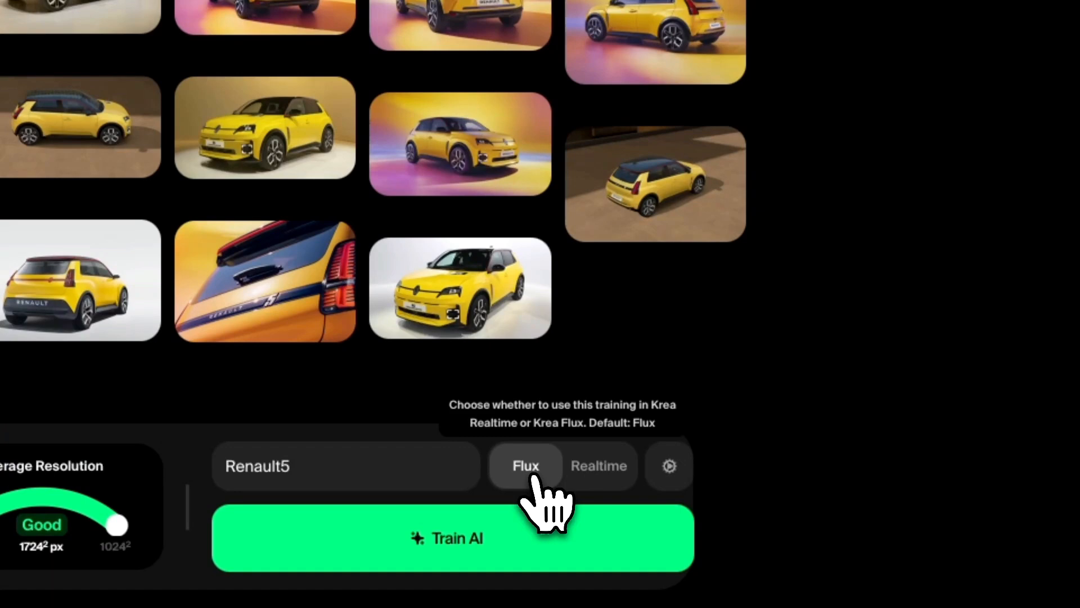
left_click(618, 470)
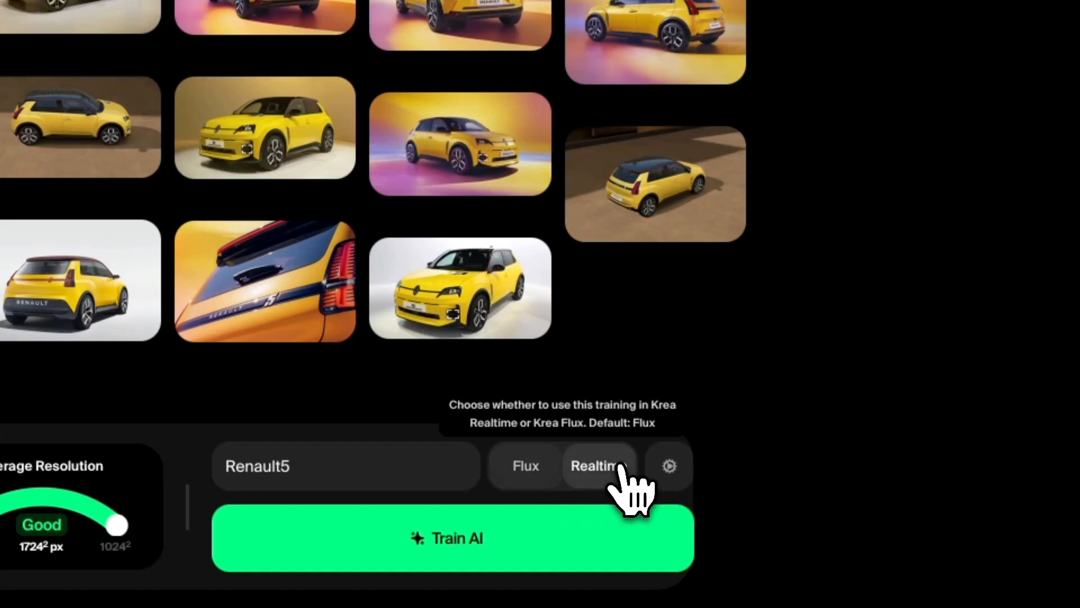
left_click(526, 476)
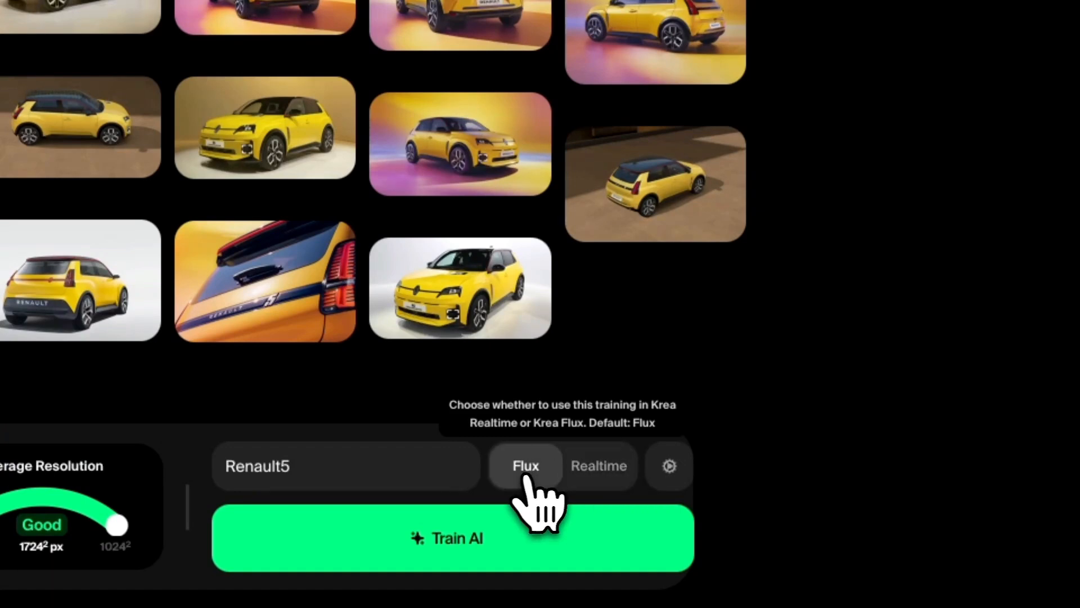
left_click(601, 479)
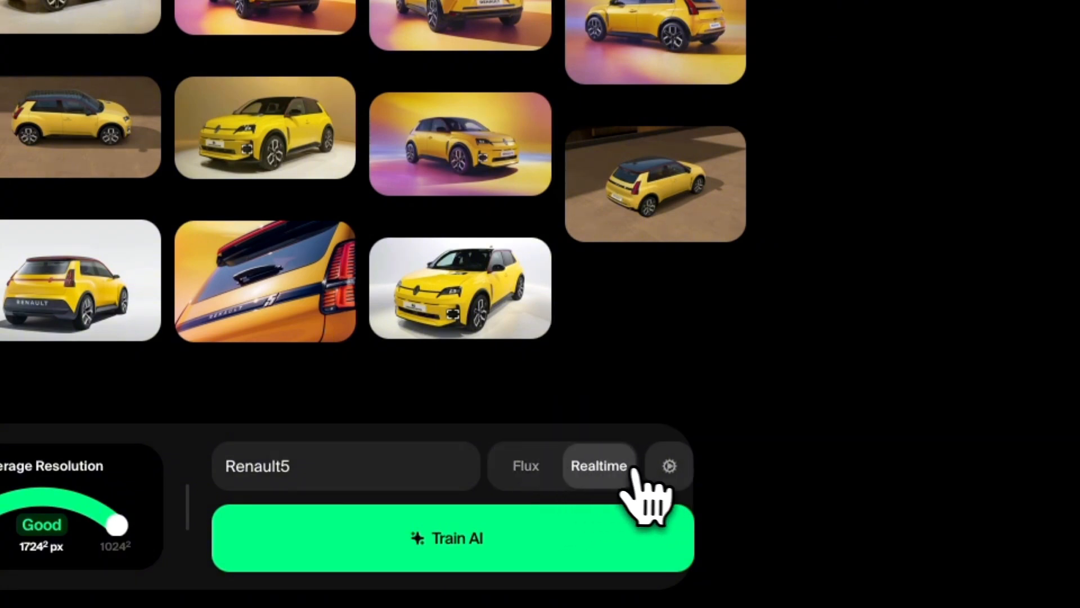
- Open the advanced training settings for the Renault5 dataset and set Training Steps to 296
left_click(656, 474)
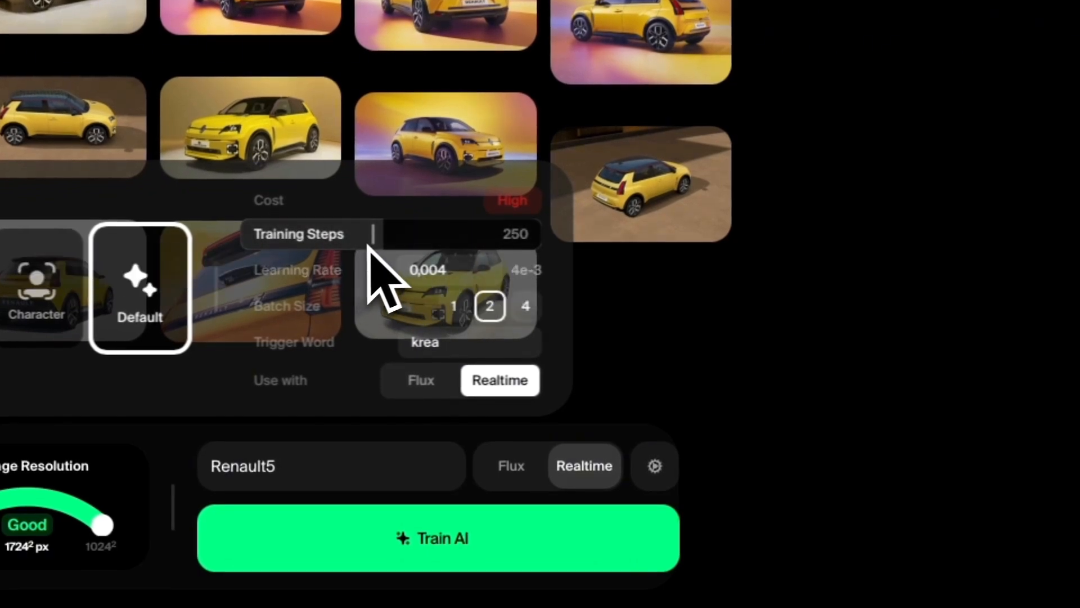
left_click_drag(374, 236, 407, 242)
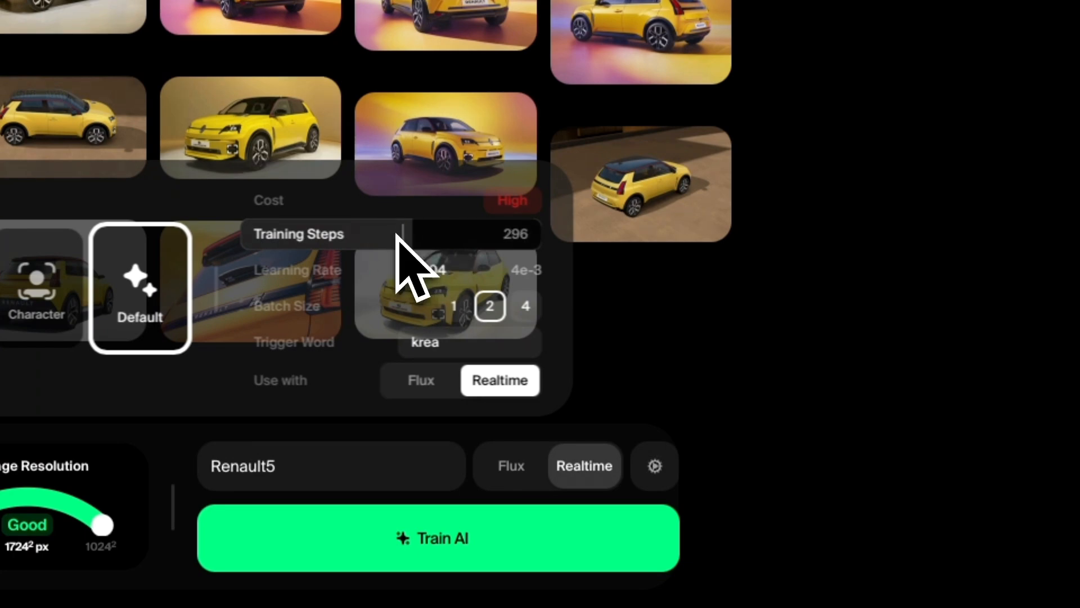
mouse_move(518, 526)
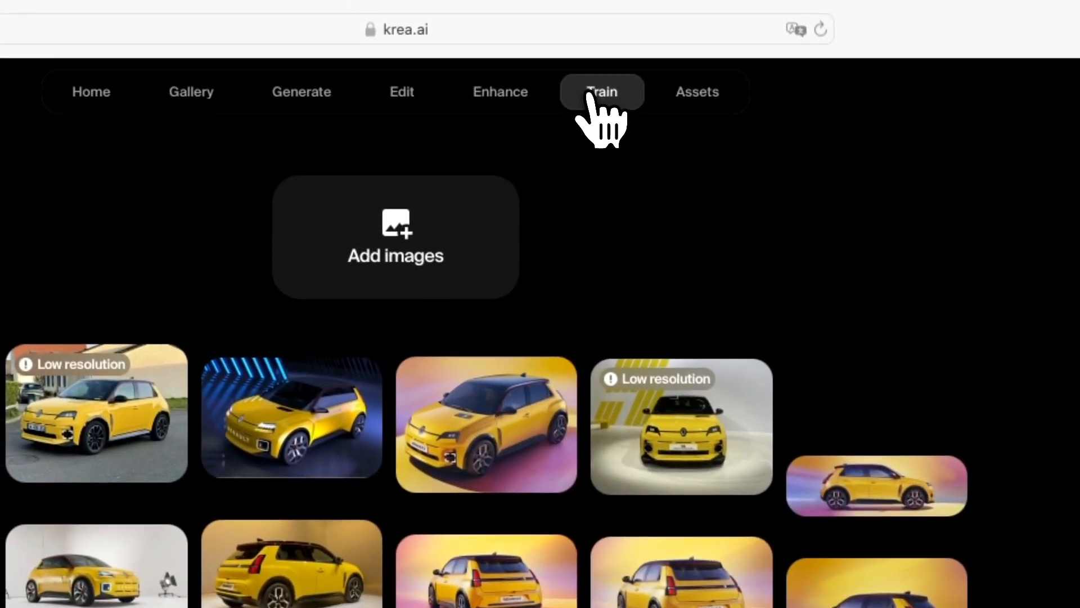
- Return to the trained styles, use the Realtime version of Renault5 in the Realtime generator, and clear the headset prompt
left_click(528, 96)
left_click(596, 99)
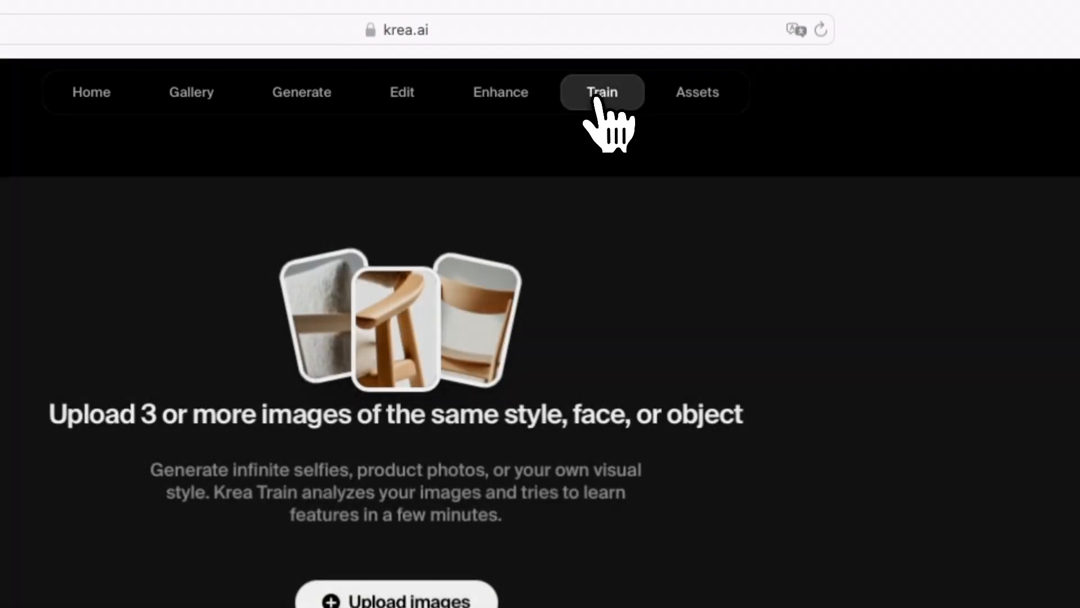
scroll(307, 537, "down", 5)
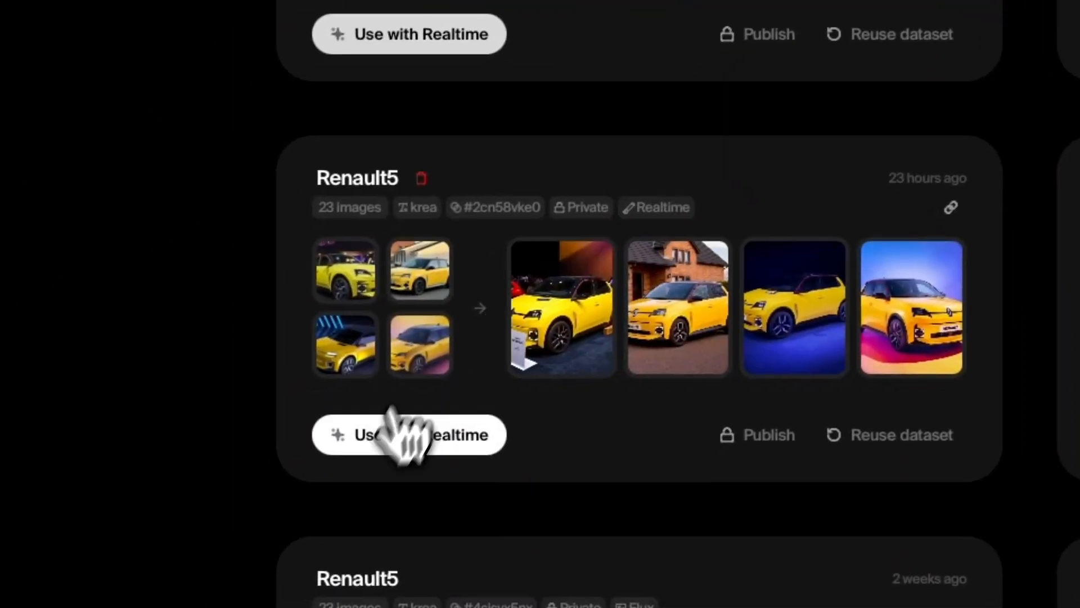
left_click(388, 440)
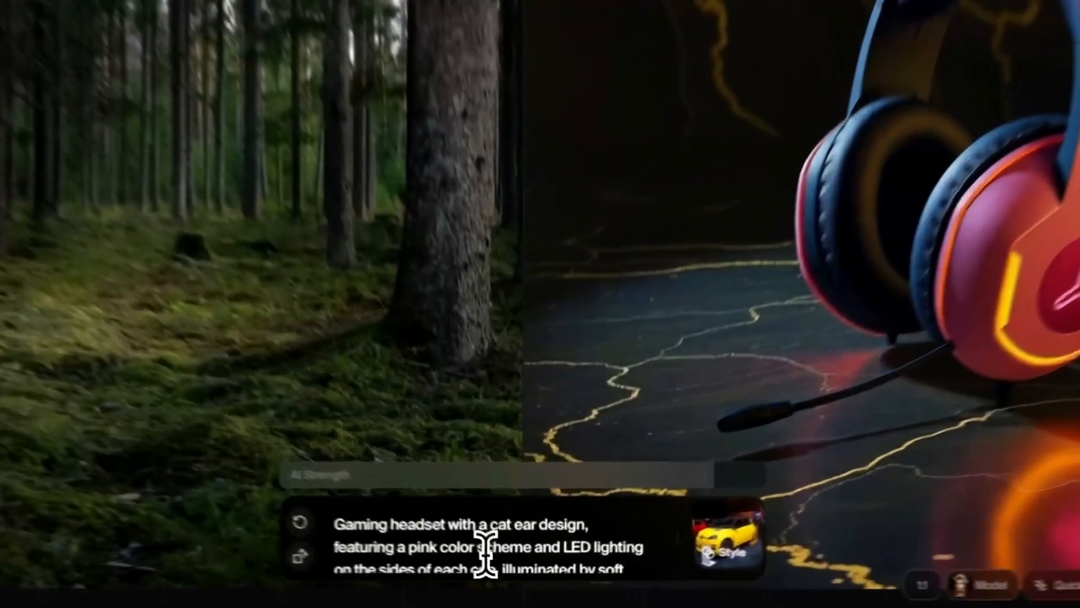
triple_click(516, 573)
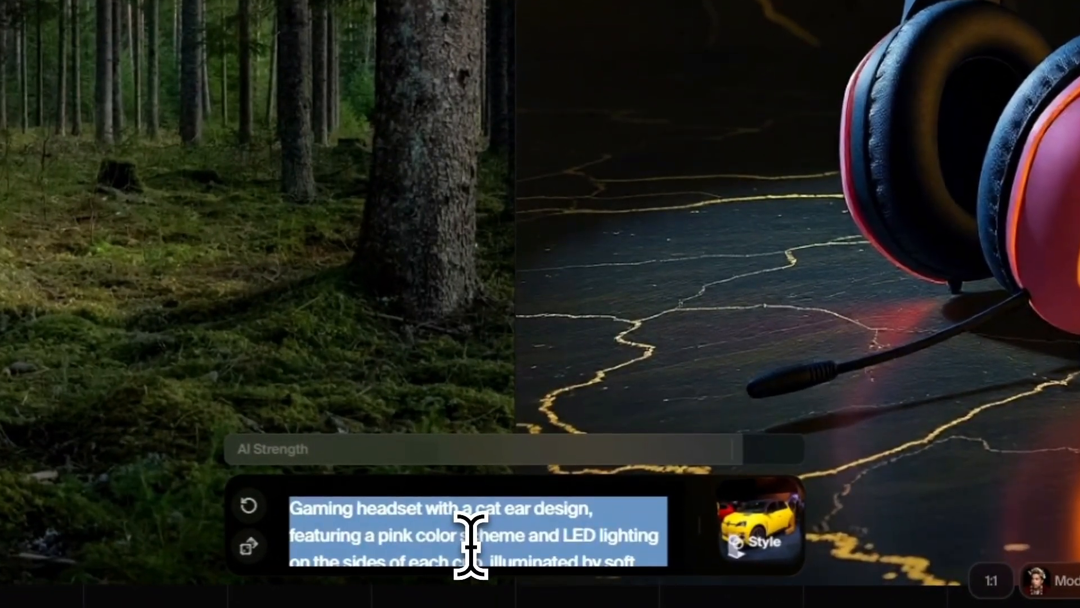
key("BackSpace")
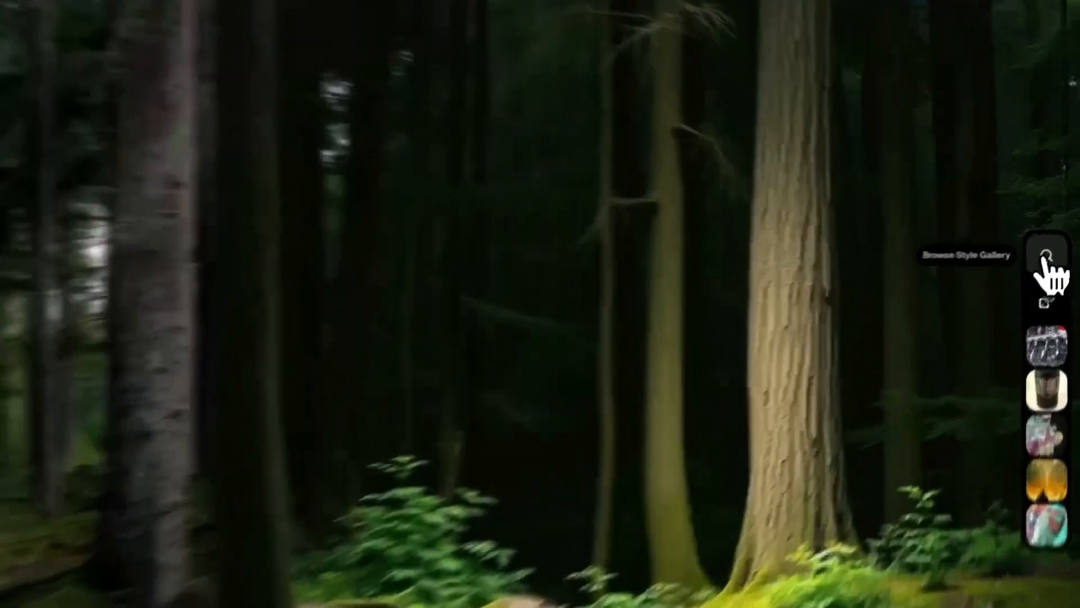
- Browse the Krea styles in the style gallery and apply the yellow Renault5 style from My styles
left_click(1060, 247)
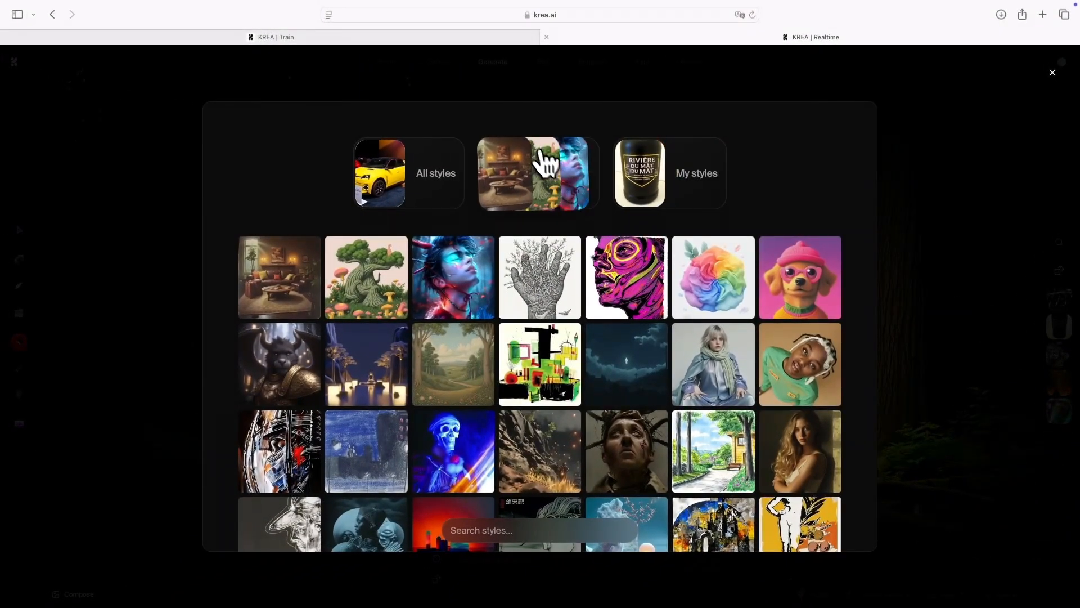
scroll(549, 301, "down", 12)
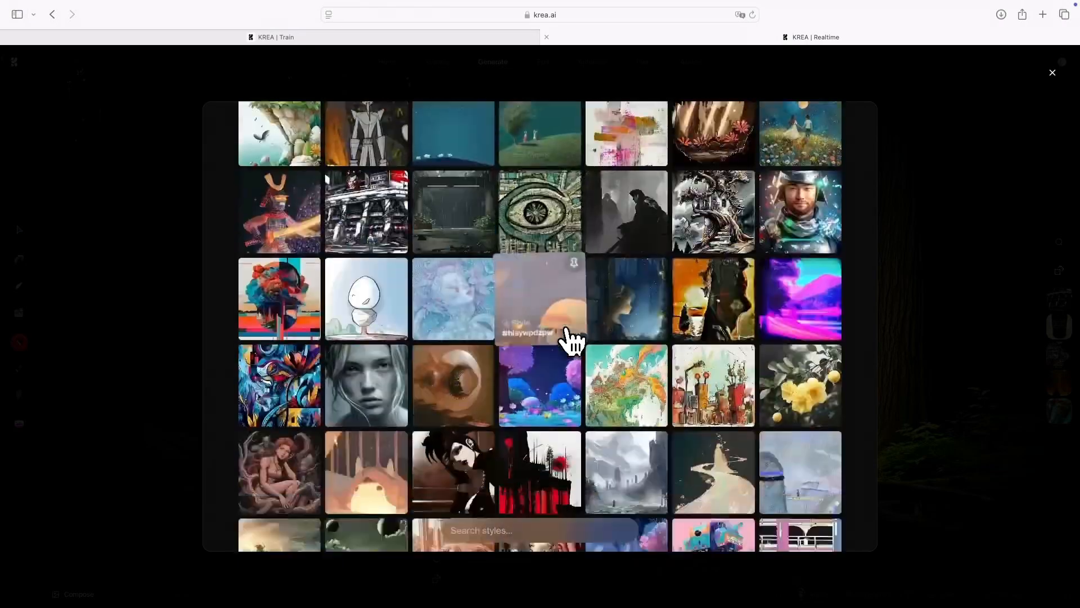
scroll(571, 338, "down", 10)
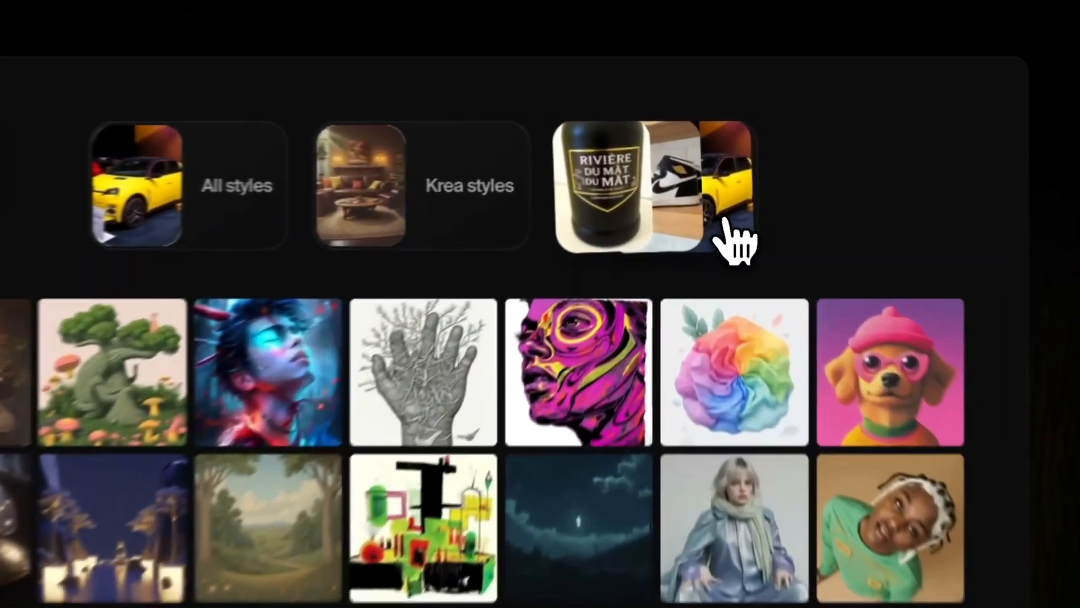
left_click(710, 194)
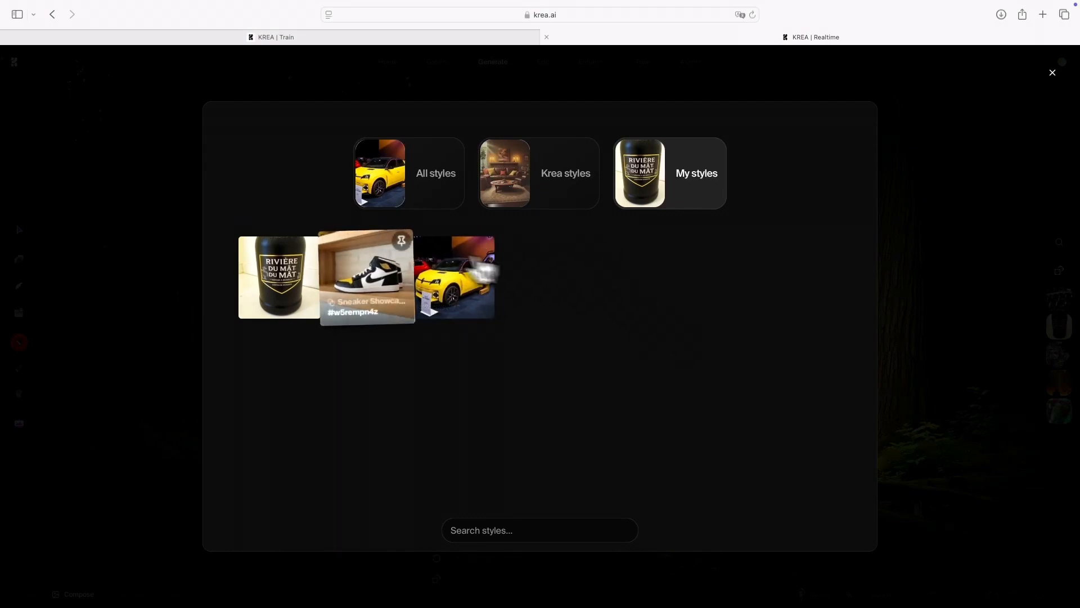
left_click(449, 269)
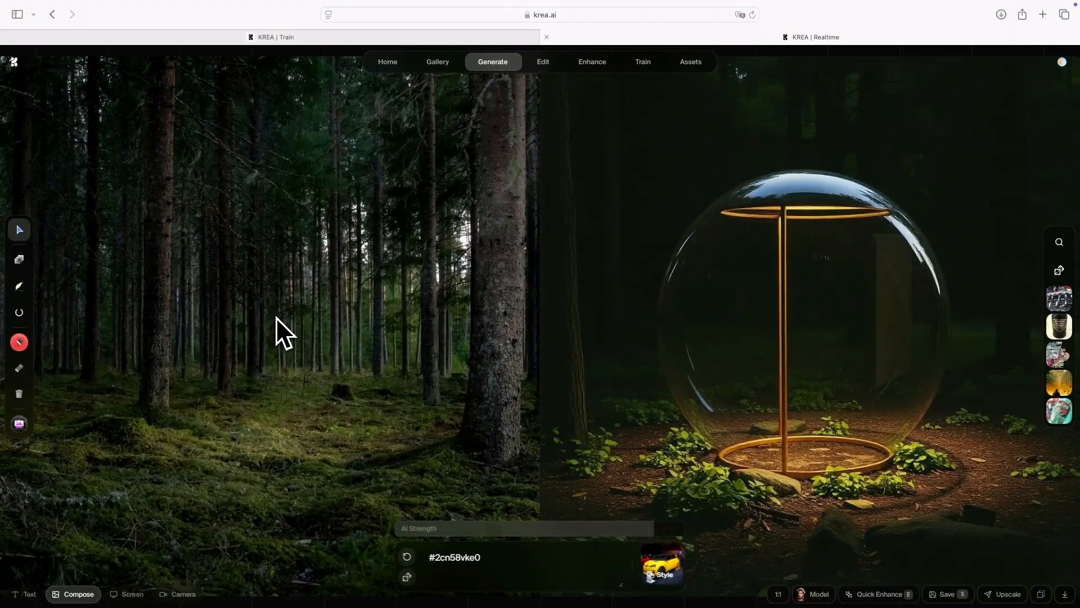
- Paste the yellow Renault R5 photo onto the forest canvas, enlarge it to nearly the canvas width, and position it centrally
key("super+v")
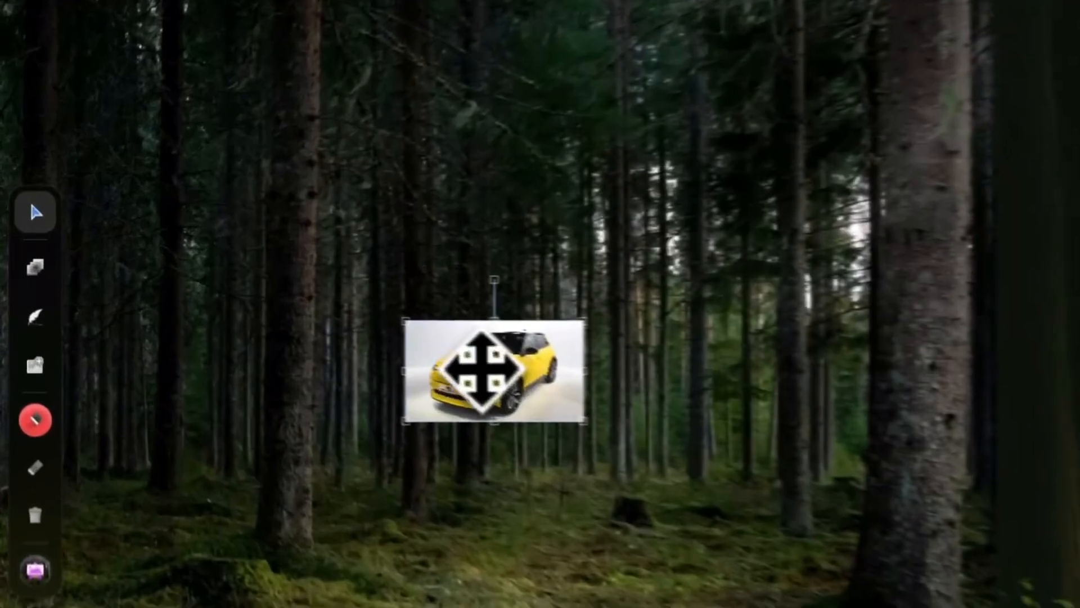
left_click_drag(259, 317, 149, 177)
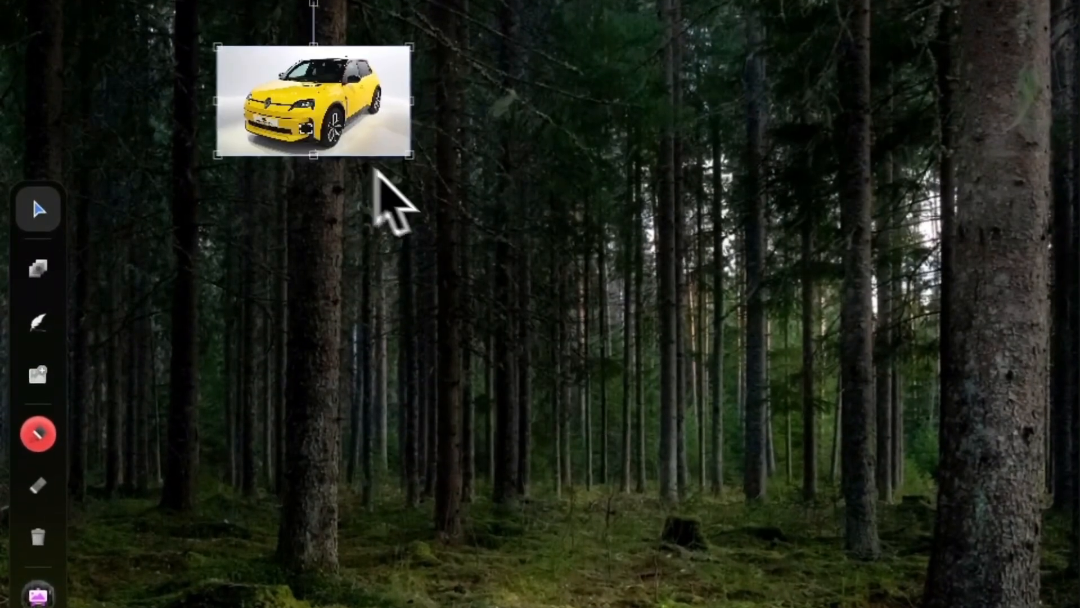
left_click_drag(410, 154, 1049, 446)
left_click_drag(755, 379, 573, 474)
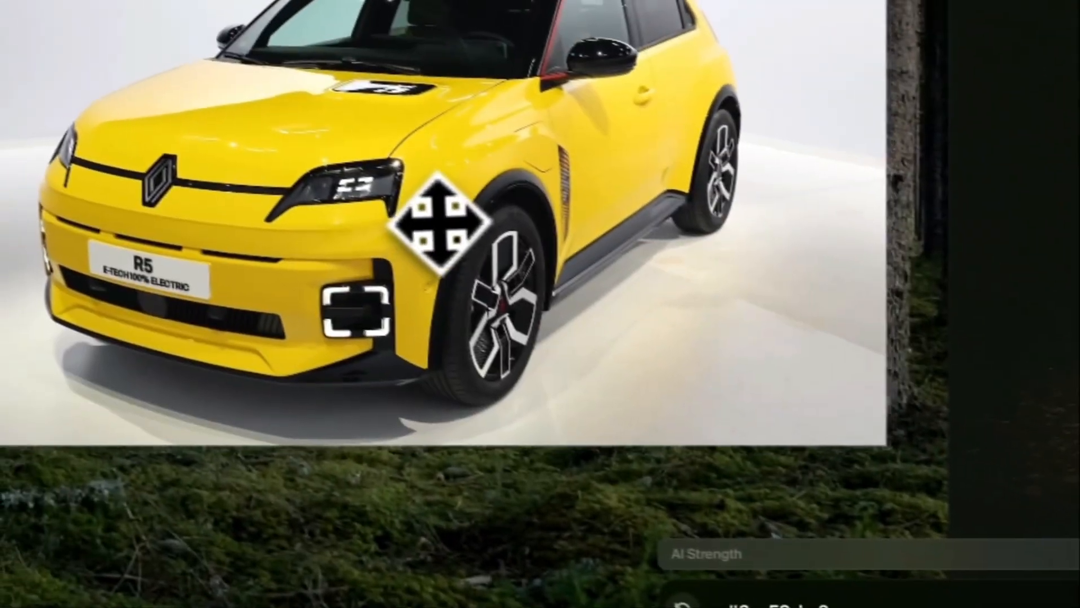
left_click_drag(440, 223, 469, 230)
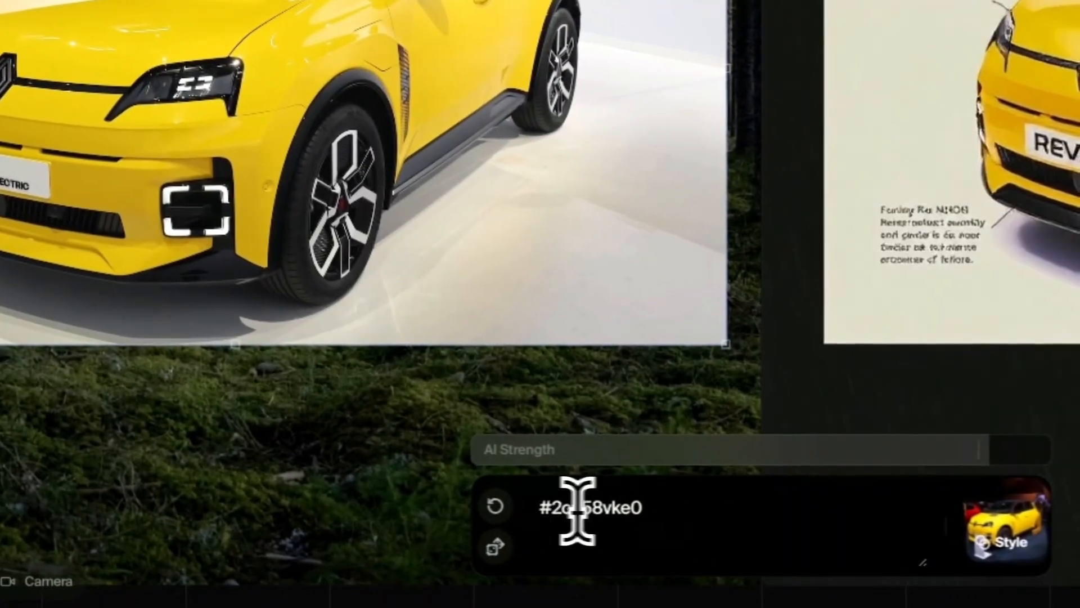
- Add "yellow R5 showroom for one car, white walls, neon blue and yellow lights, reflective dark floor" before the style code and nudge the photo up slightly
left_click(539, 512)
type("Yellow R5 showroom for one car, white walls, neon blue and yellow lights, reflective dark floor")
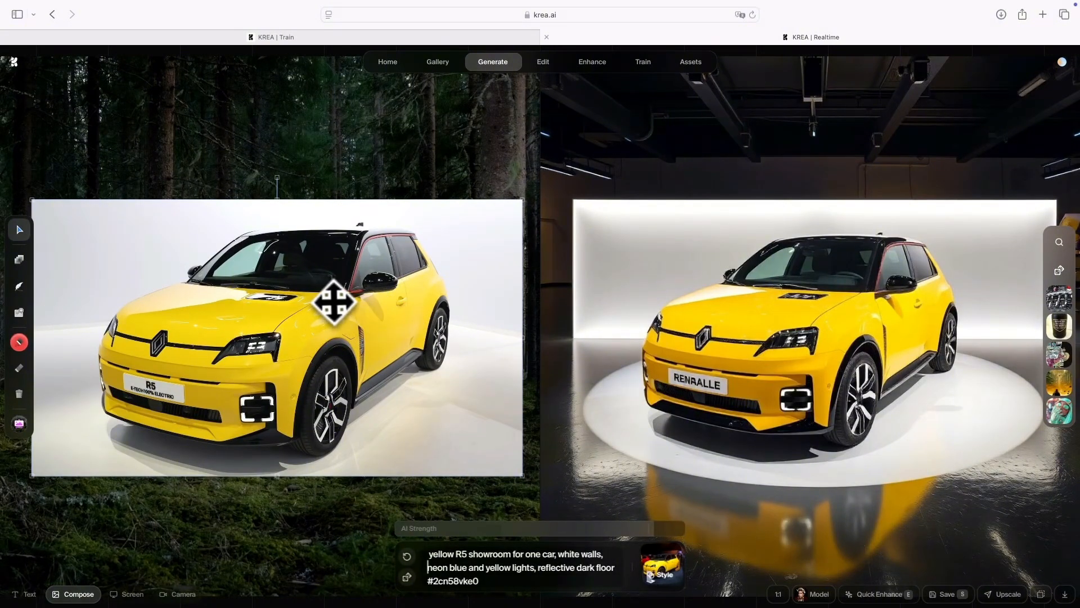
left_click_drag(334, 302, 331, 297)
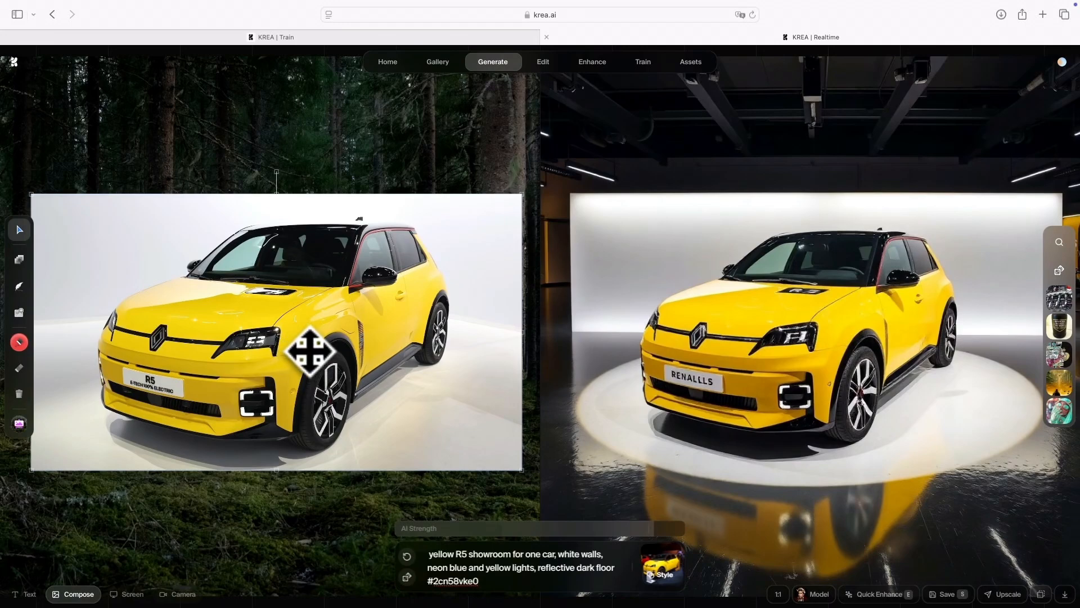
- Convert the yellow car photo into a 3D object and delete the original flat photo from the canvas
right_click(305, 315)
left_click(345, 325)
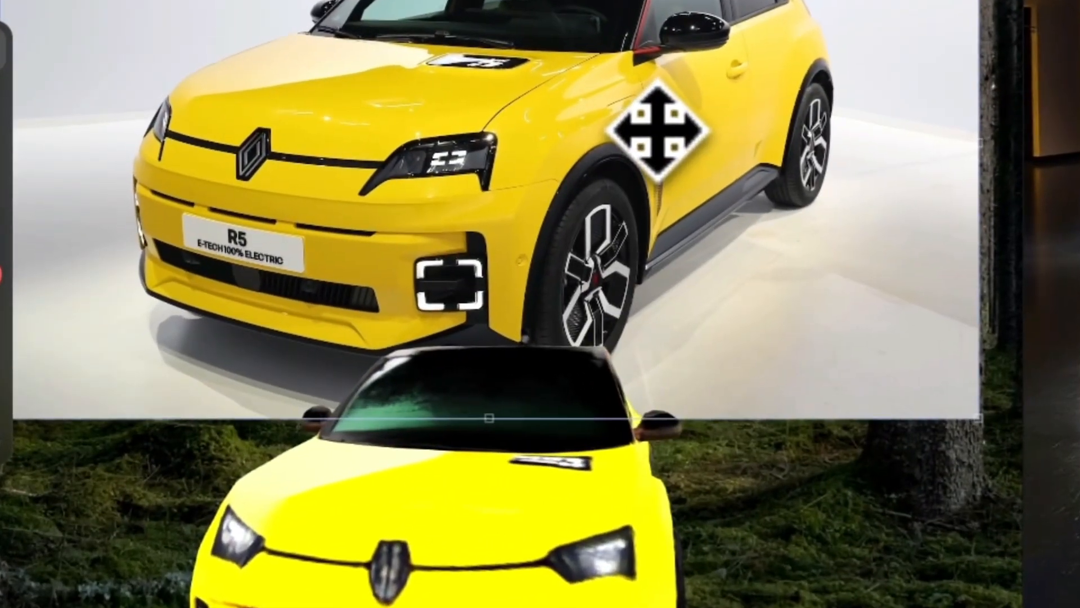
key("Delete")
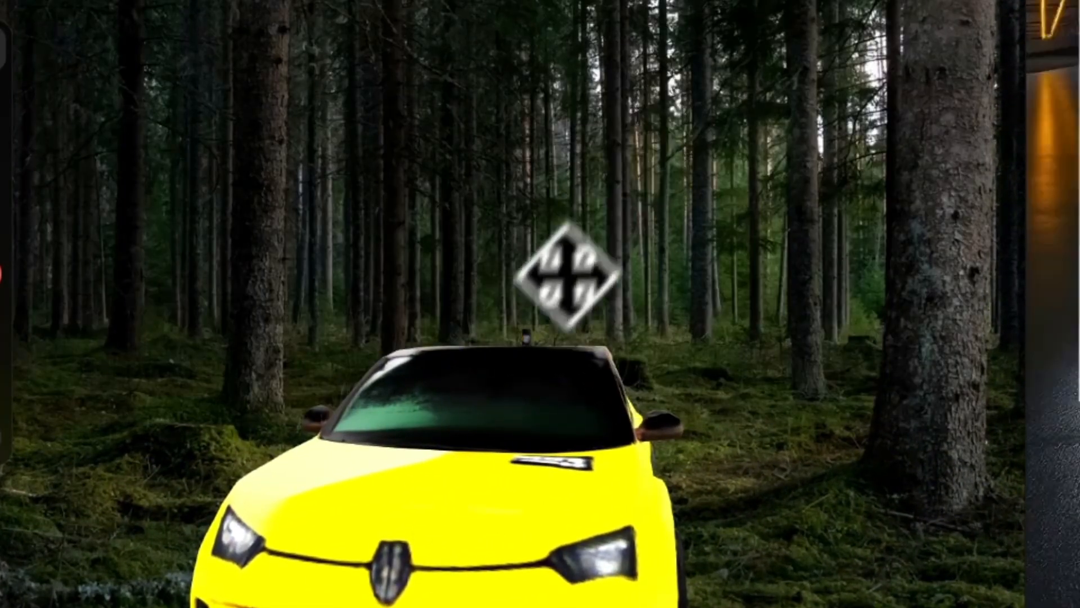
- Rotate the 3D car to a left-facing view, turn it to face right, and bring it back to a left-facing three-quarter view
left_click_drag(501, 471, 410, 482)
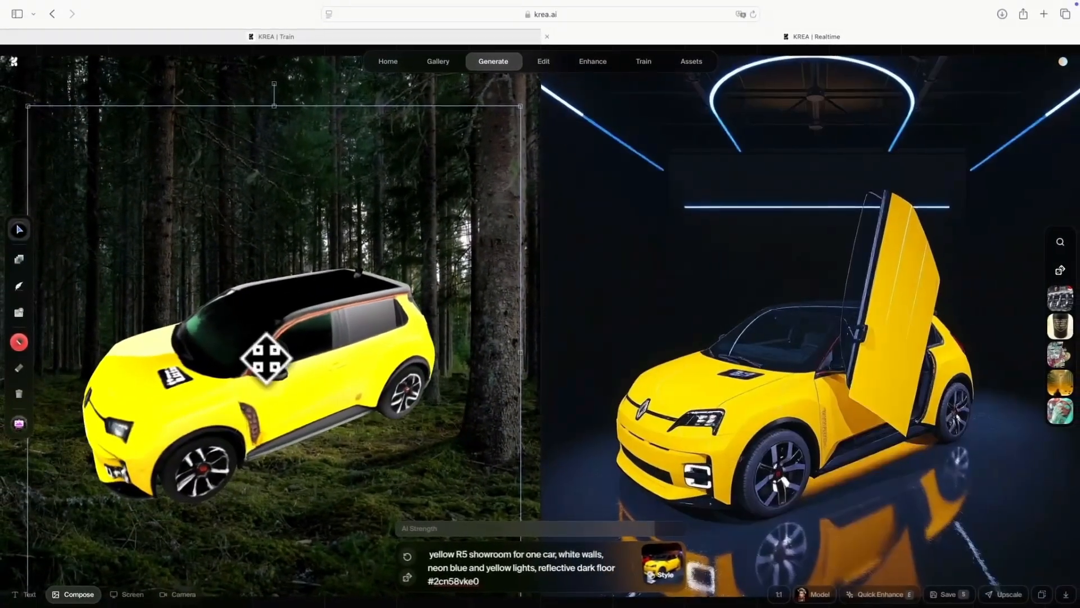
left_click_drag(266, 359, 361, 341)
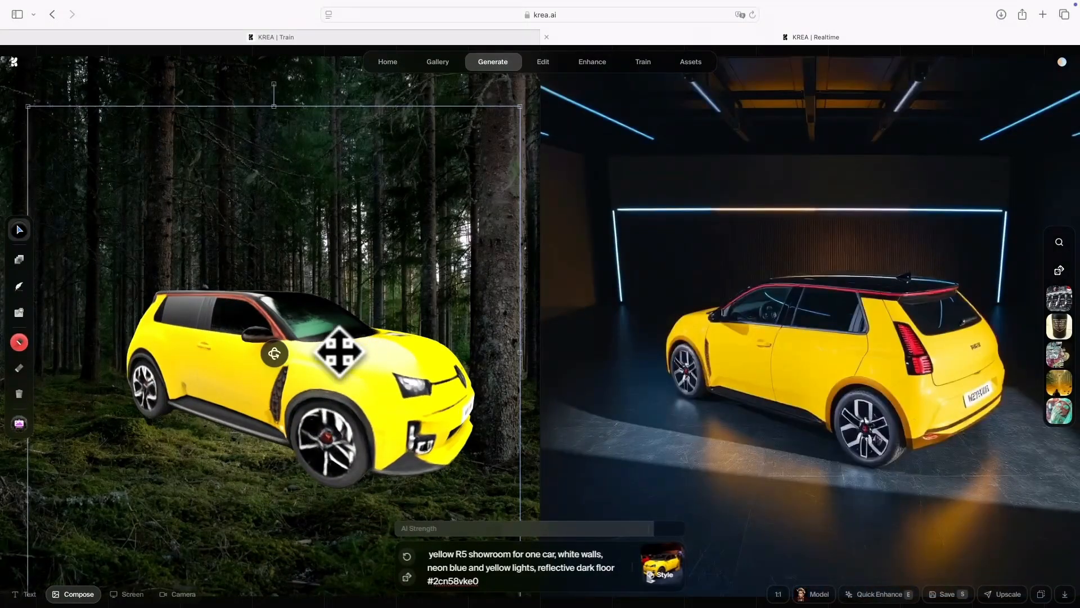
left_click_drag(274, 353, 187, 372)
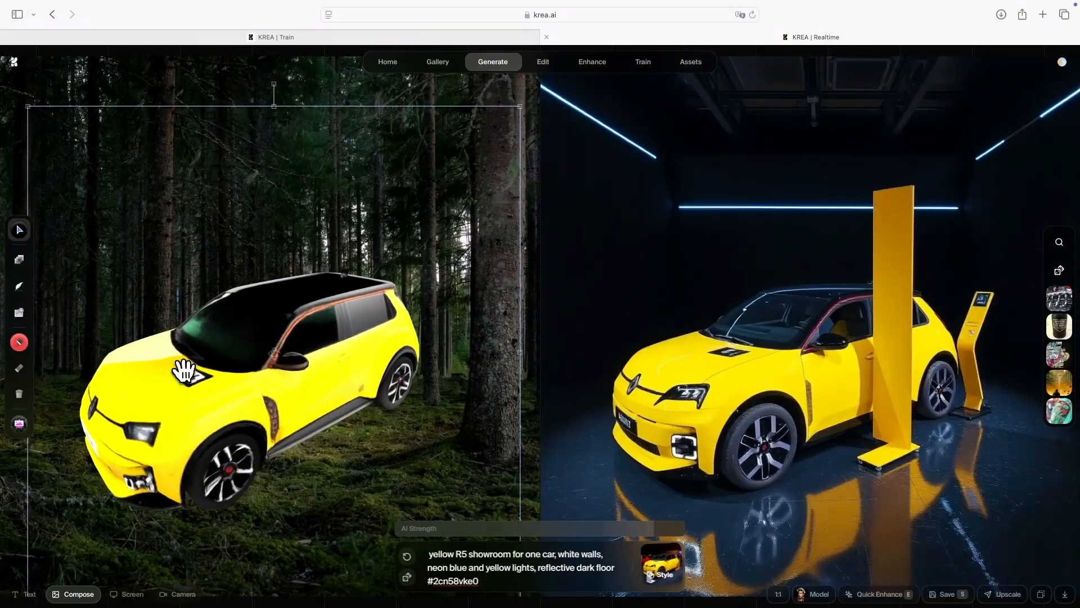
- Nudge and rotate the 3D car so more of its front shows, and lower the AI strength slightly
mouse_move(324, 382)
left_mouse_down()
mouse_move(339, 378)
mouse_move(329, 378)
left_mouse_up()
left_click_drag(282, 350, 478, 353)
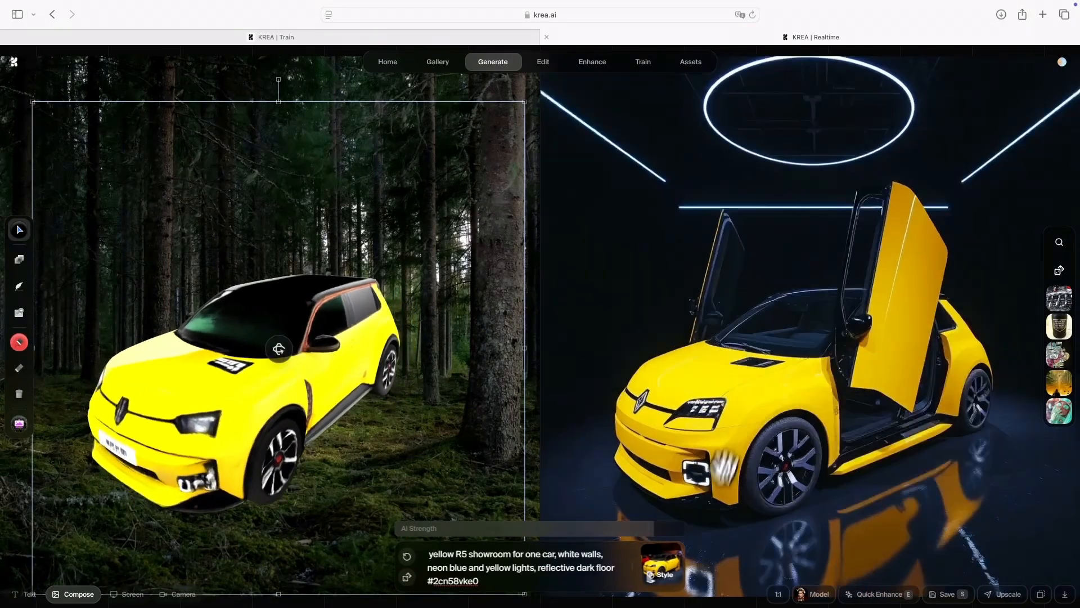
left_click_drag(643, 529, 686, 532)
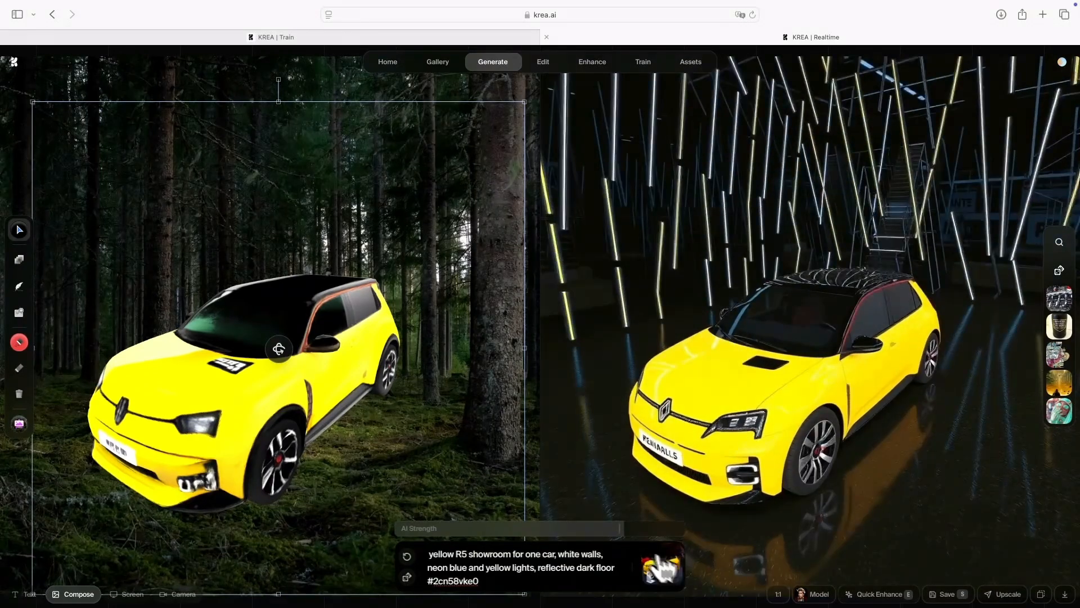
- Turn the 3D car to a right-facing three-quarter view, shift it slightly left, and set the AI strength to 76
left_click_drag(280, 350, 327, 349)
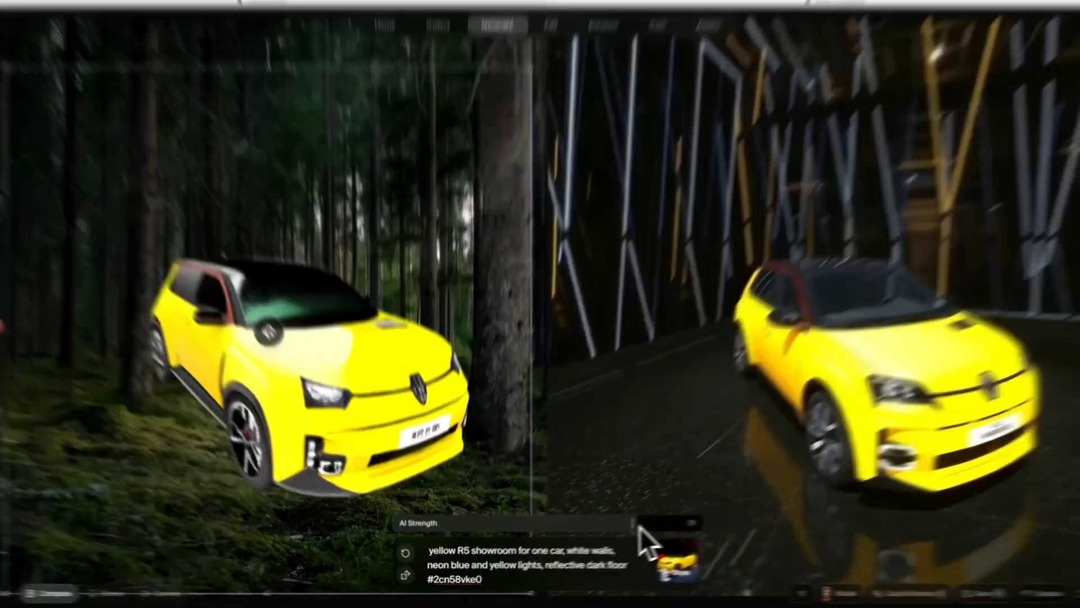
left_click_drag(639, 527, 612, 528)
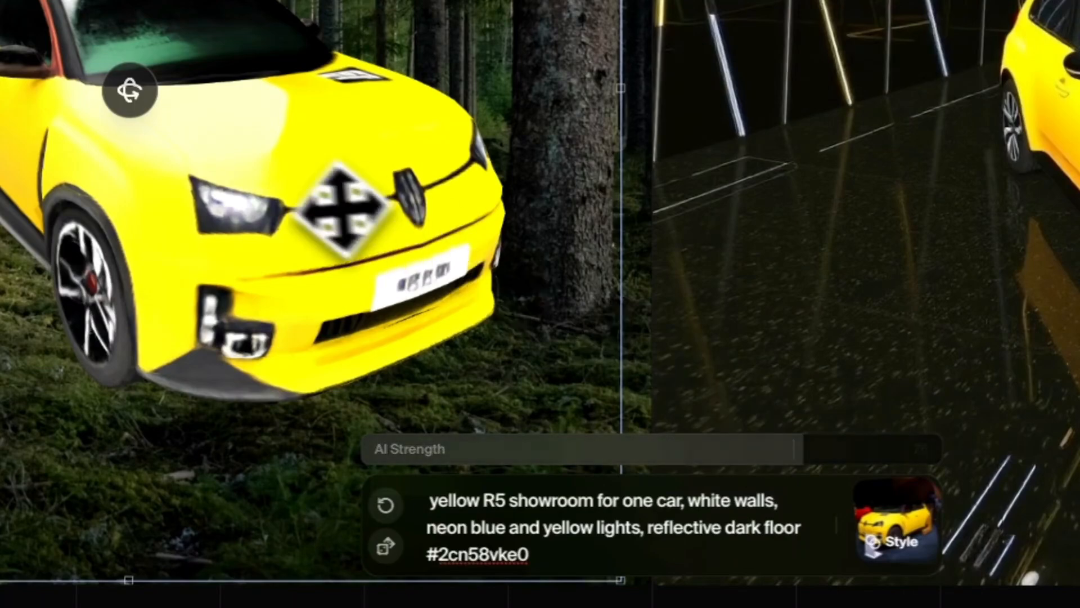
left_click_drag(342, 212, 267, 209)
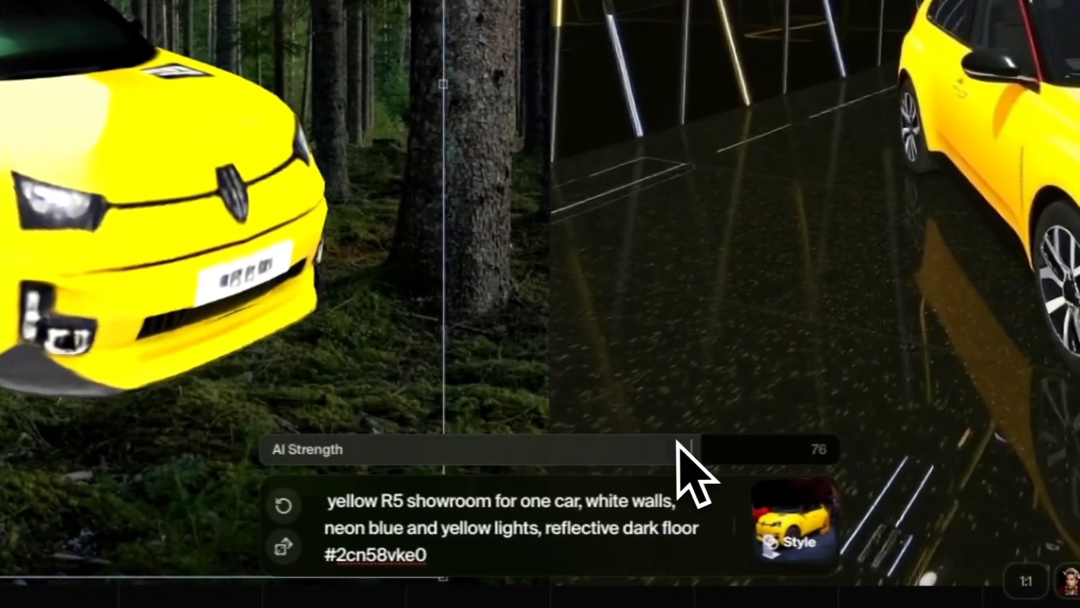
- Replace the forest canvas background with the blue night skyline from the City photos and raise the AI strength slightly
mouse_move(818, 519)
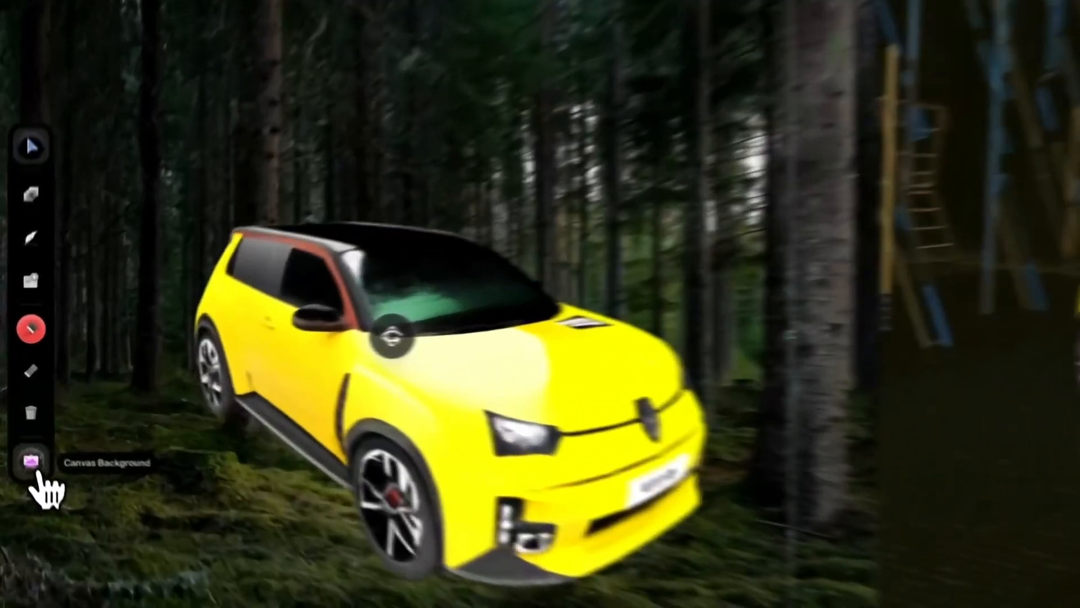
left_click(20, 424)
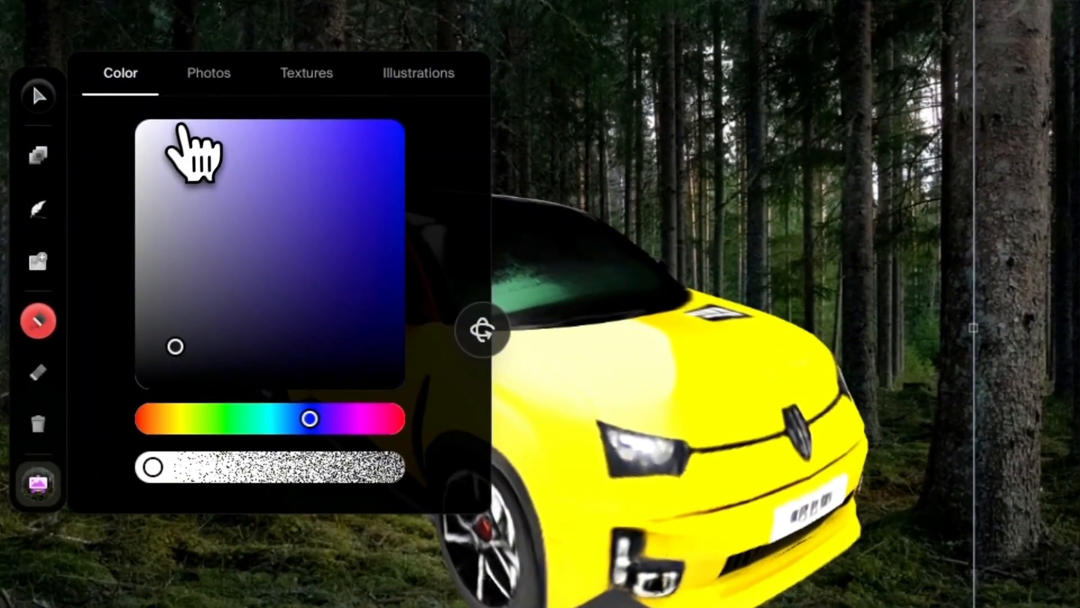
left_click(209, 74)
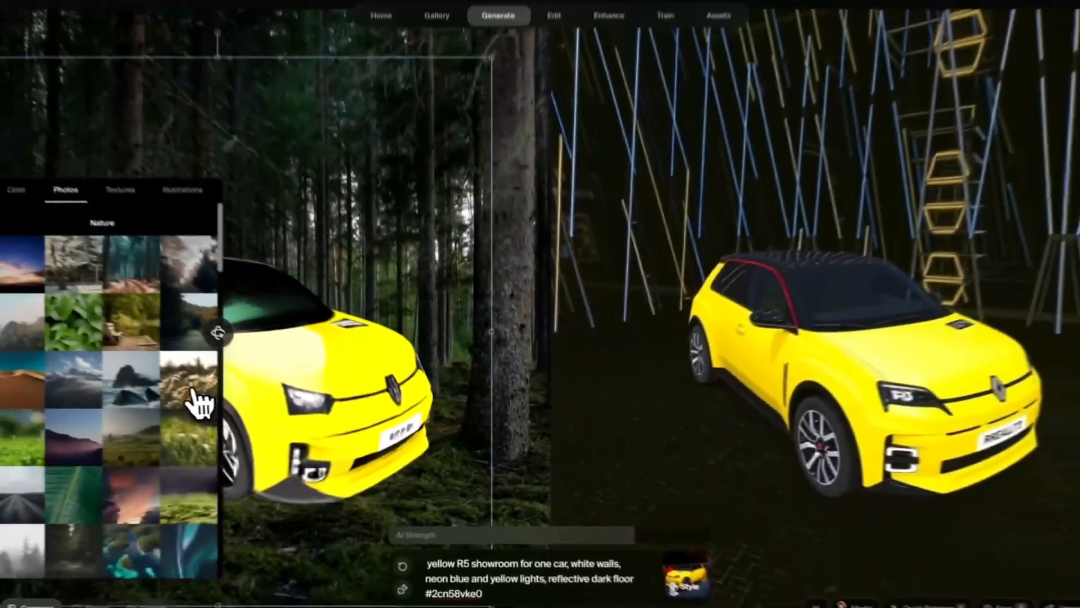
scroll(432, 575, "down", 5)
scroll(216, 410, "down", 10)
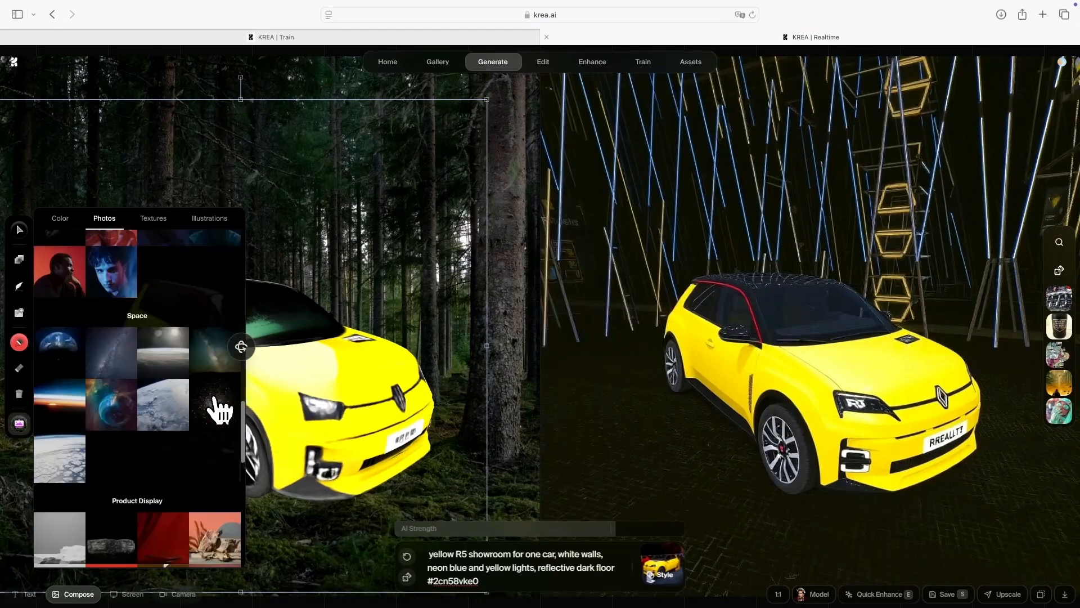
scroll(218, 410, "down", 8)
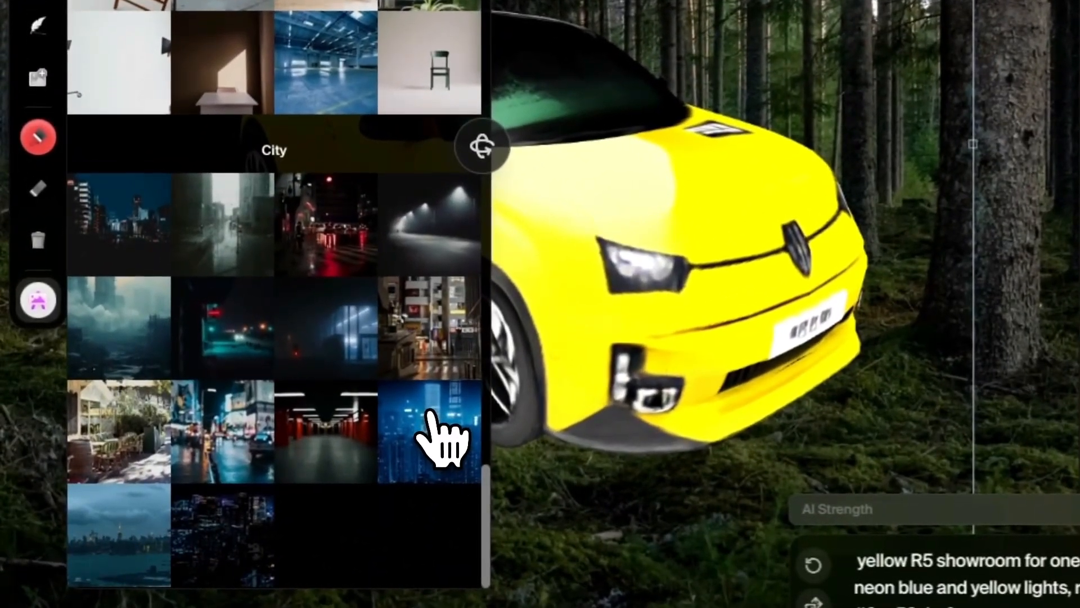
left_click(404, 423)
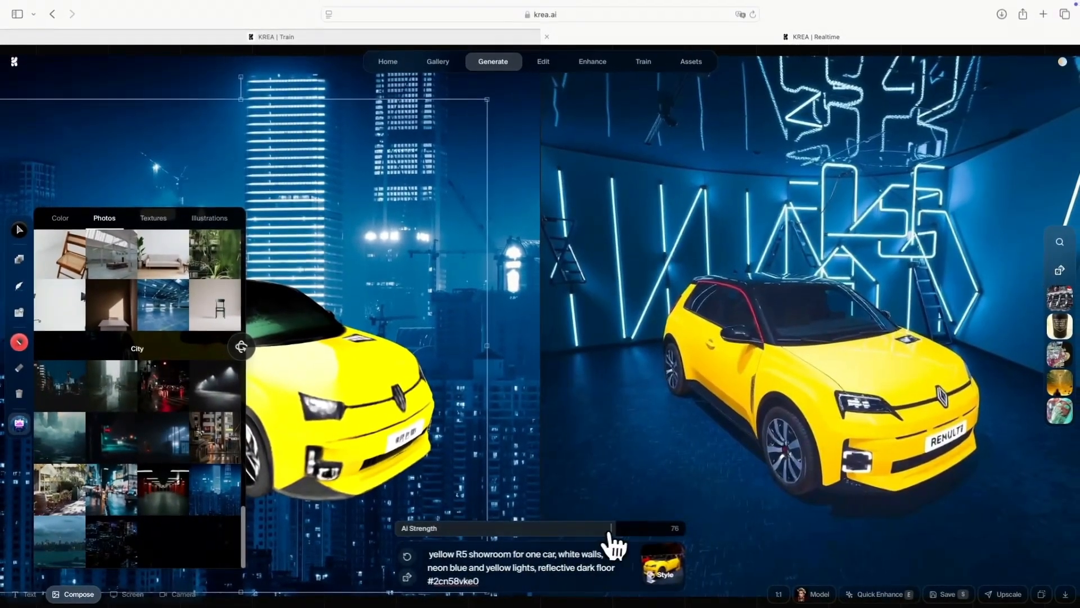
left_click_drag(611, 534, 626, 533)
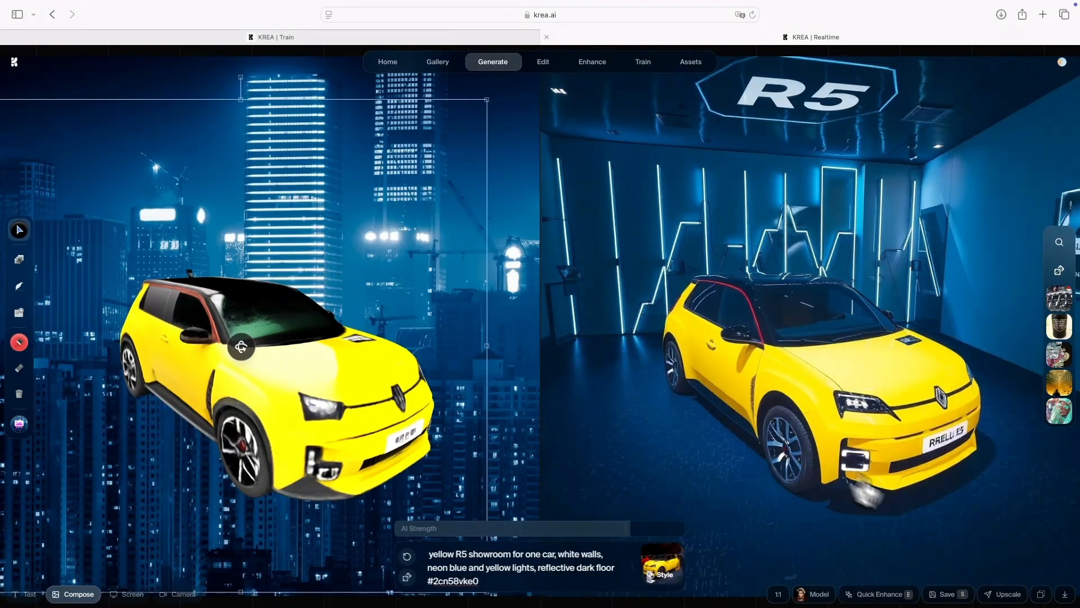
- Quick-enhance the R5 showroom render, and rotate the 3D car to a left-facing three-quarter view
left_click(873, 595)
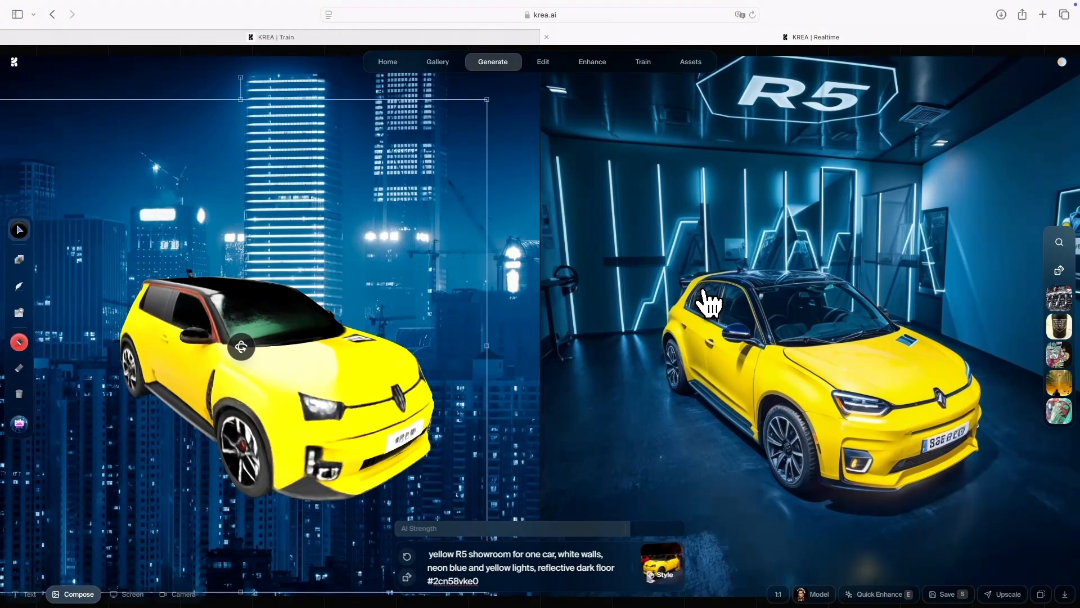
left_click_drag(241, 347, 182, 349)
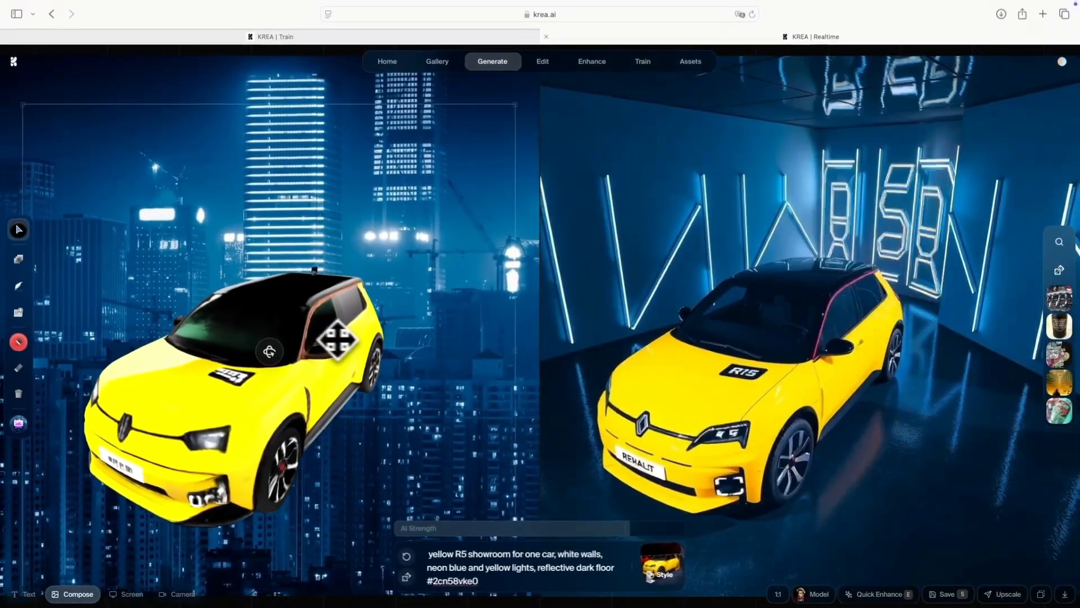
left_click_drag(337, 339, 360, 338)
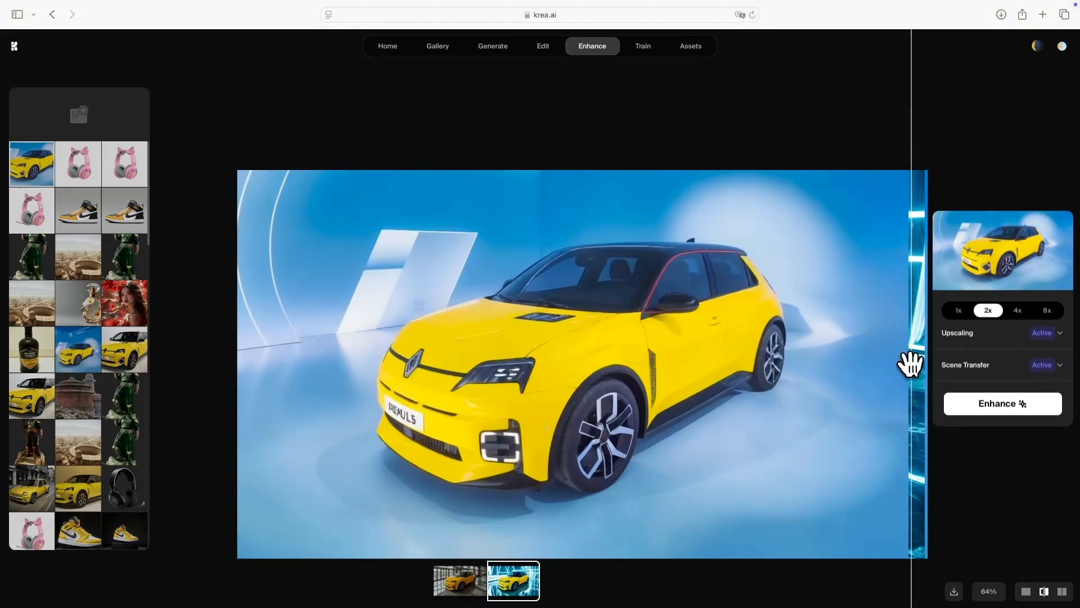
- Reveal the full neon-studio version of the R5 in the enhancer and examine its Upscaling and Scene Transfer settings
left_click_drag(911, 363, 235, 394)
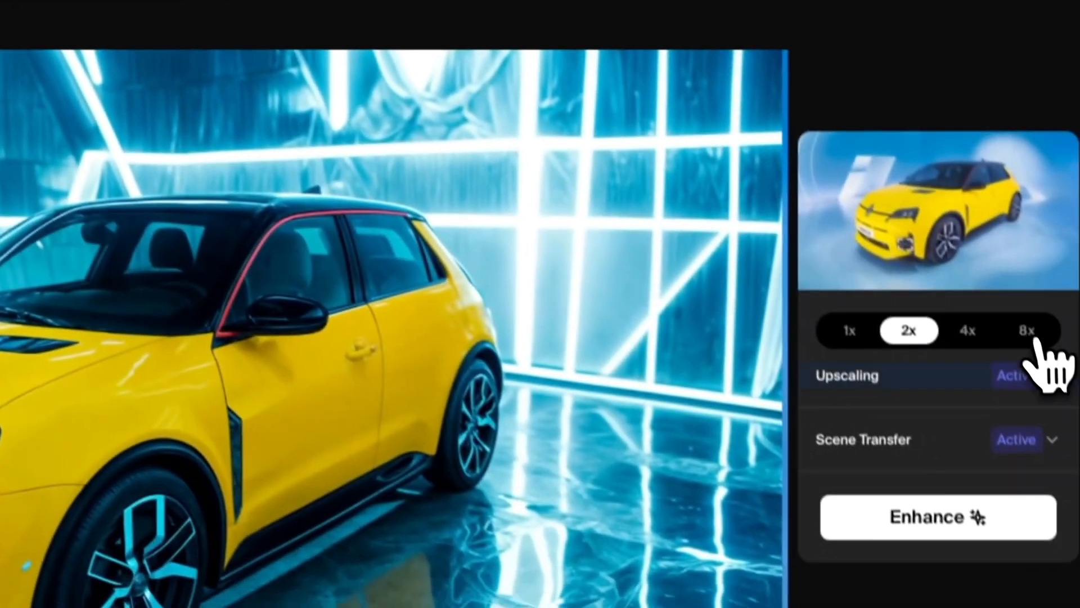
left_click(1045, 371)
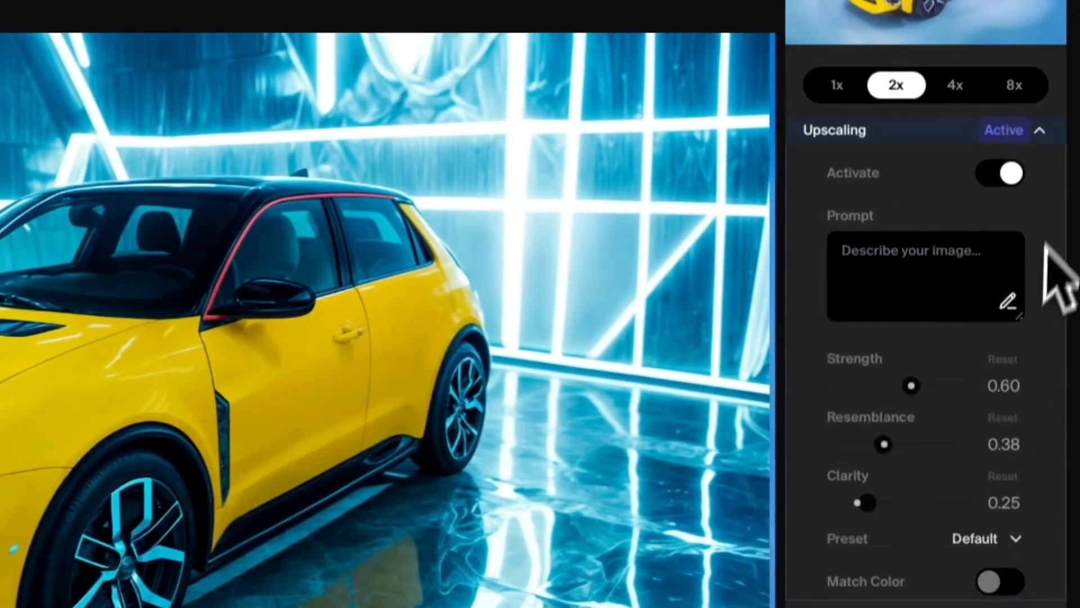
left_click(1040, 131)
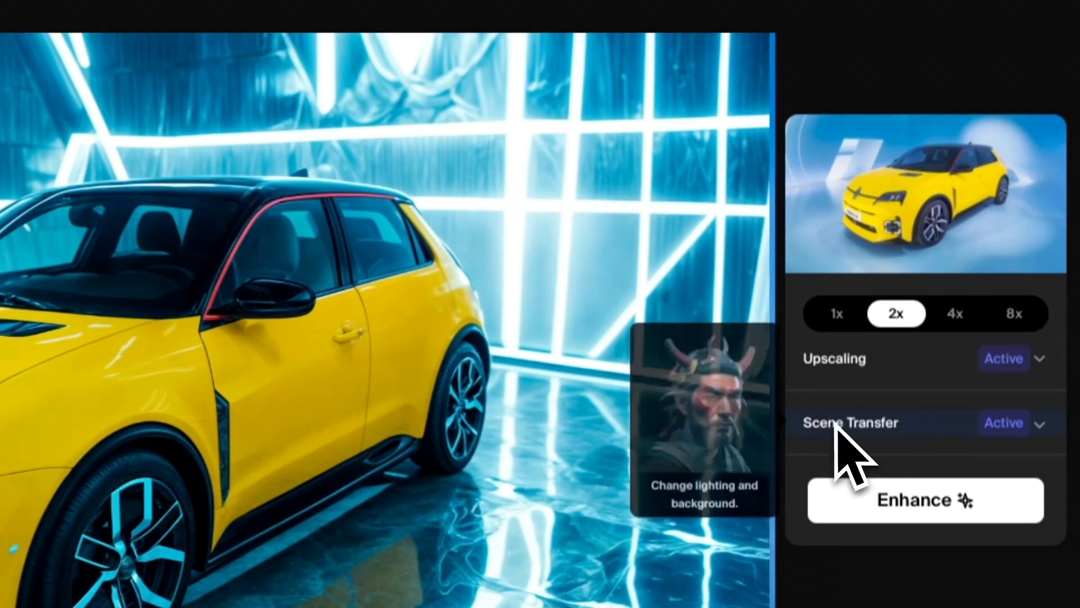
left_click(1039, 423)
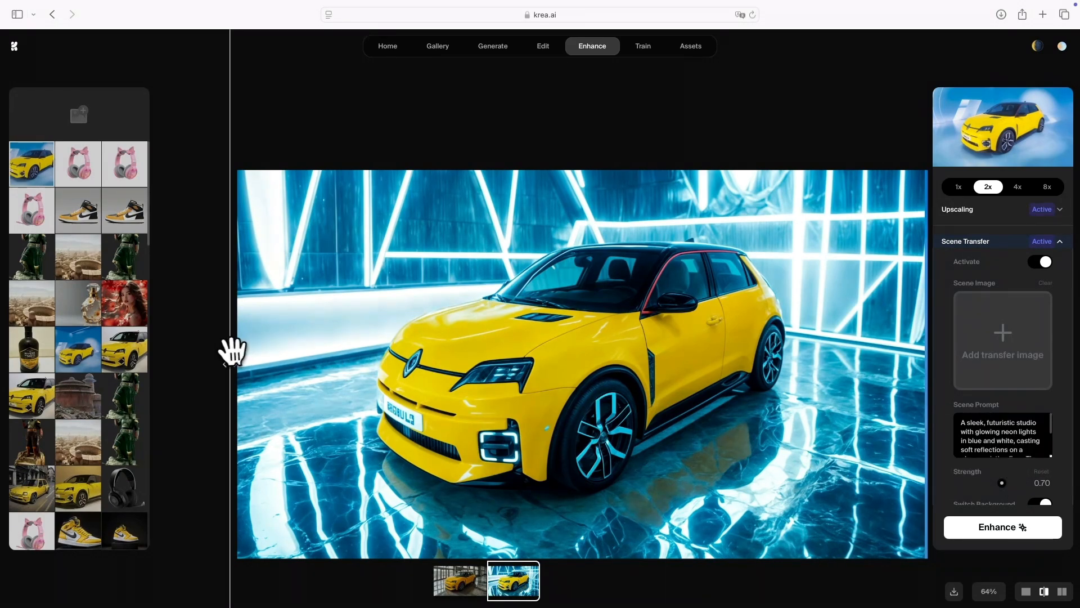
left_click_drag(231, 352, 216, 304)
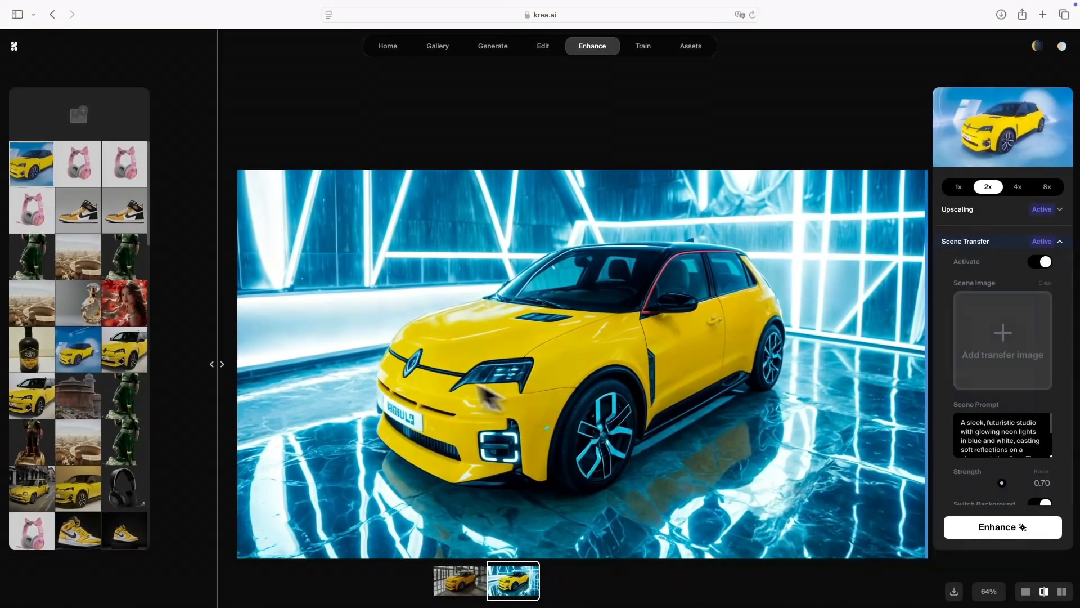
left_click_drag(222, 362, 223, 340)
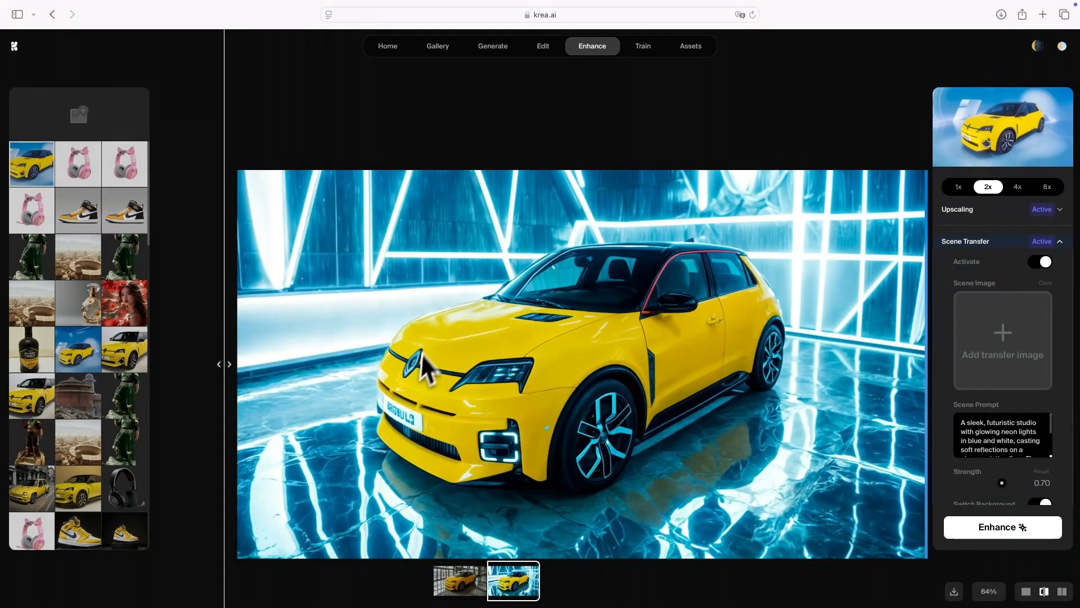
- Show the industrial hangar version of the R5 and compare it with the original image across its full width
left_click(459, 582)
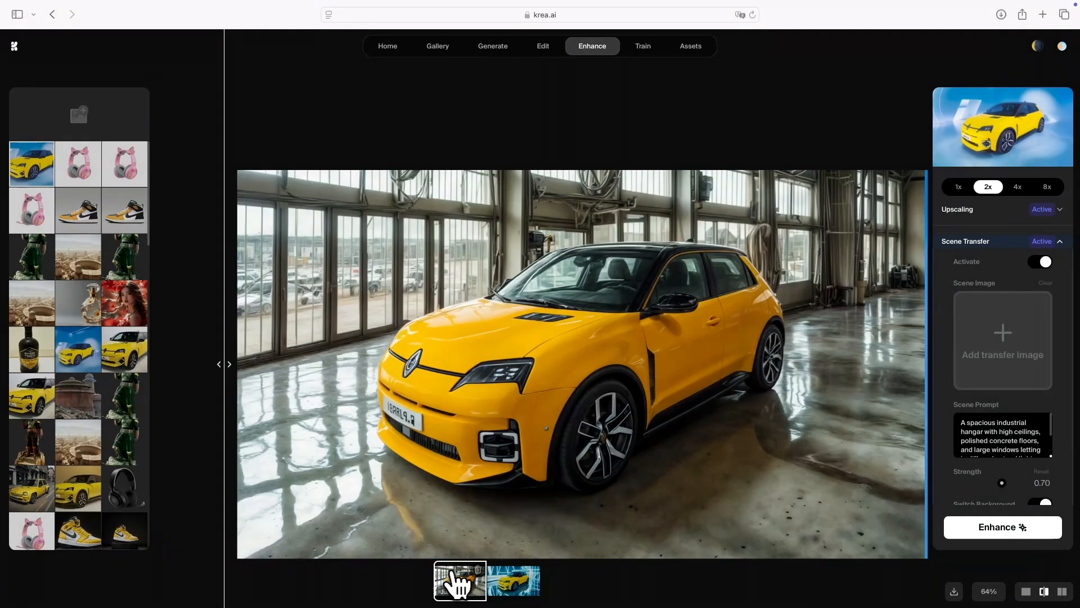
mouse_move(227, 315)
left_mouse_down()
mouse_move(906, 336)
mouse_move(245, 315)
mouse_move(860, 338)
mouse_move(539, 364)
mouse_move(258, 302)
mouse_move(236, 306)
left_mouse_up()
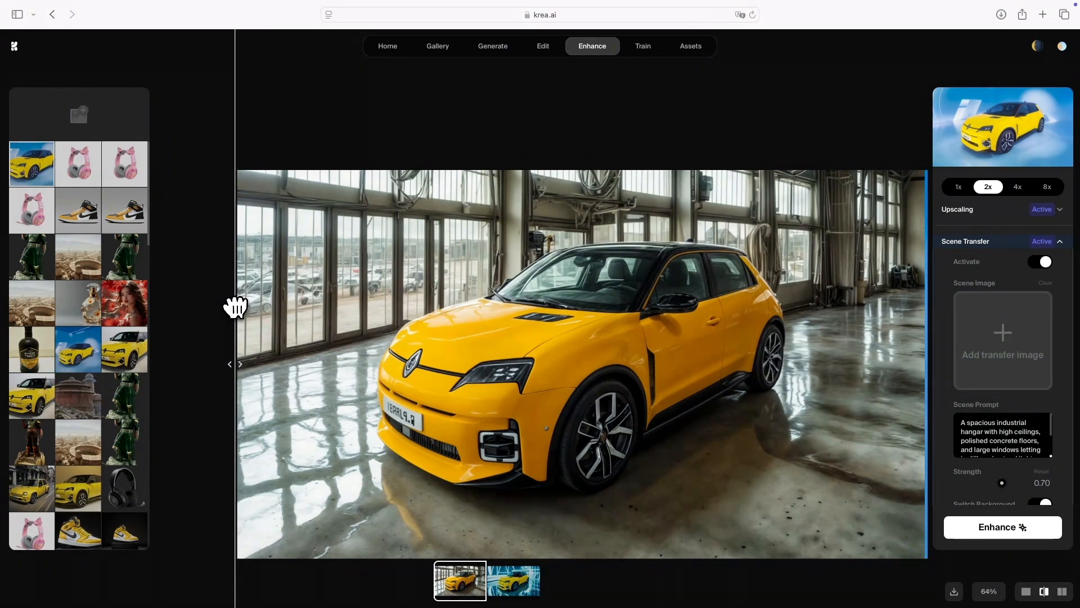
left_click_drag(236, 337, 927, 357)
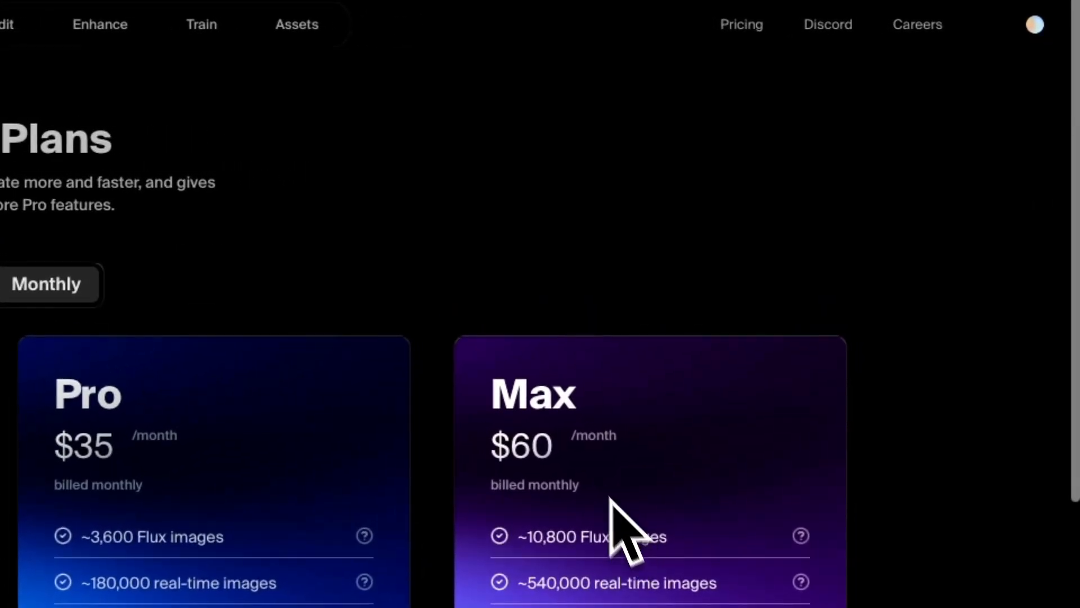
- Open the account management page and examine the compute usage breakdown for the current billing period
left_click(1034, 25)
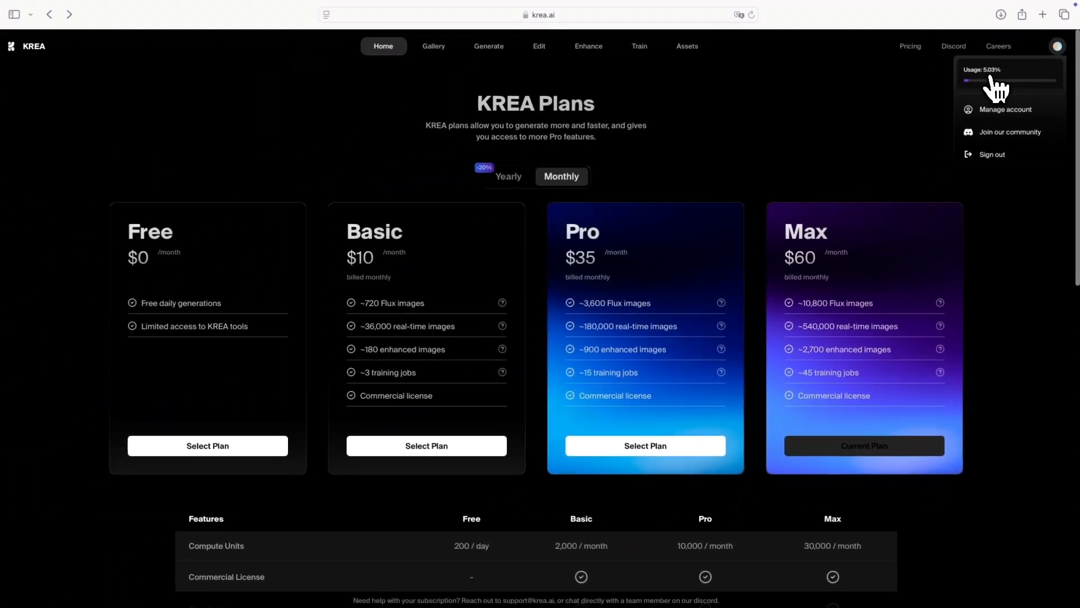
left_click(964, 101)
mouse_move(435, 269)
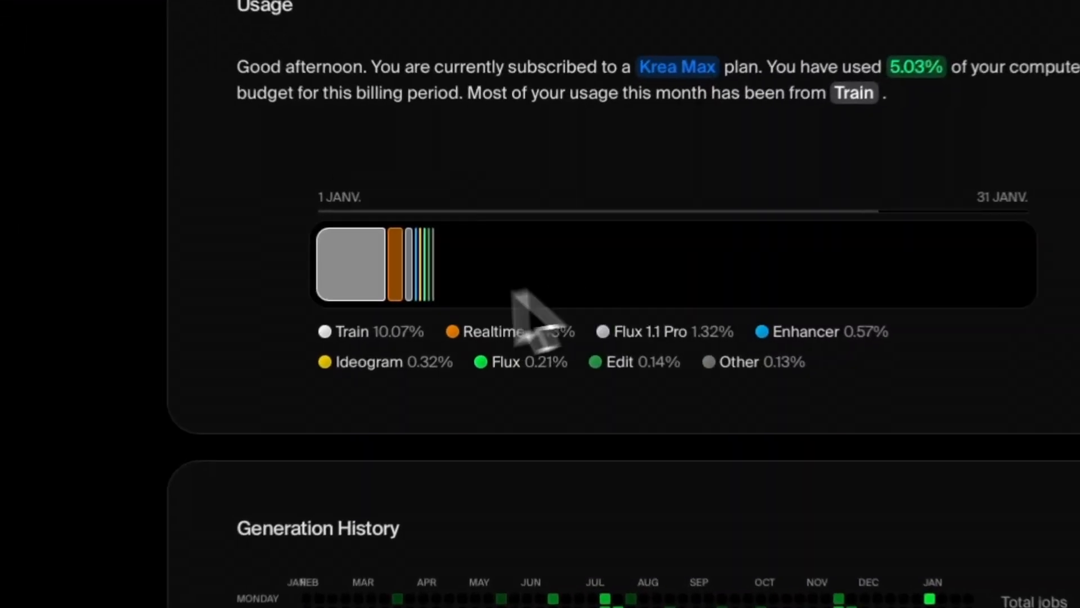
mouse_move(438, 263)
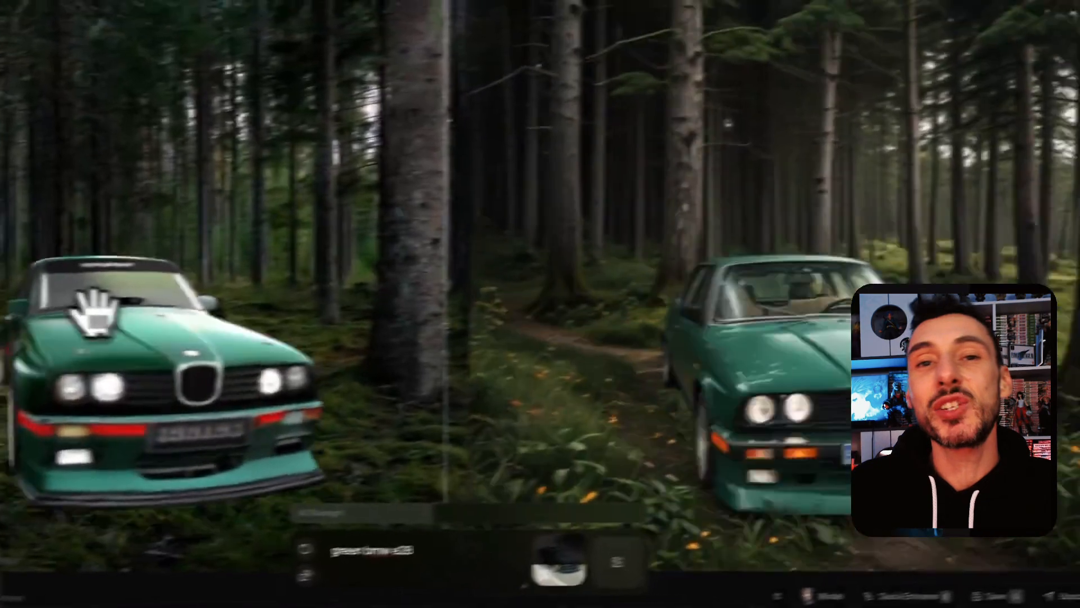
- Rotate the 3D green BMW on the forest canvas to a left-facing side view
left_click_drag(95, 312, 321, 311)
left_click_drag(426, 371, 568, 373)
- Add jet.jpg from the image viewer to the forest canvas and convert it into a 3D object
key("super+Tab")
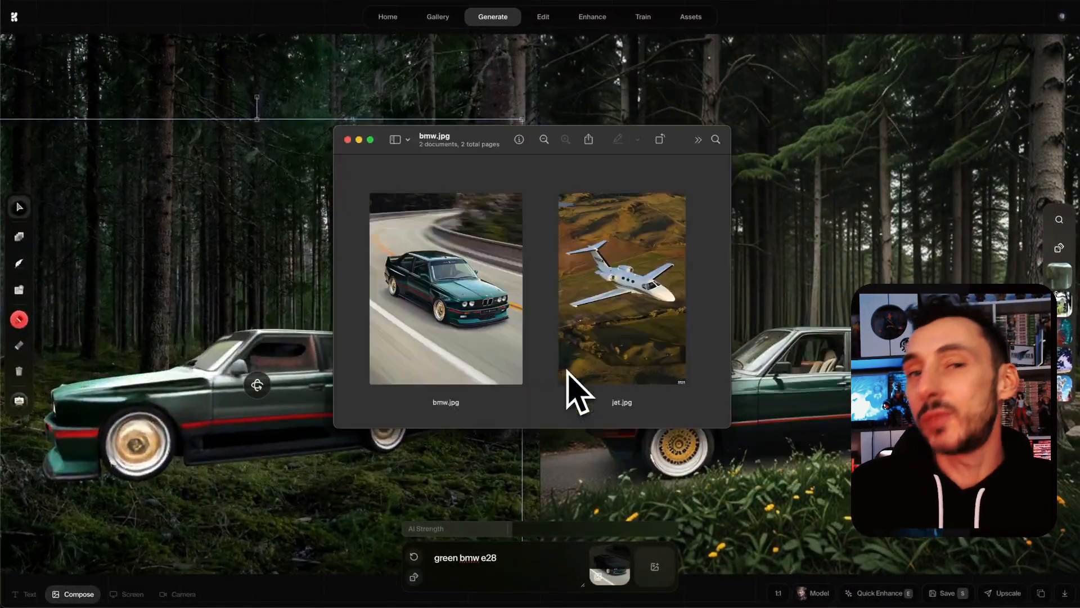
left_click_drag(610, 307, 289, 212)
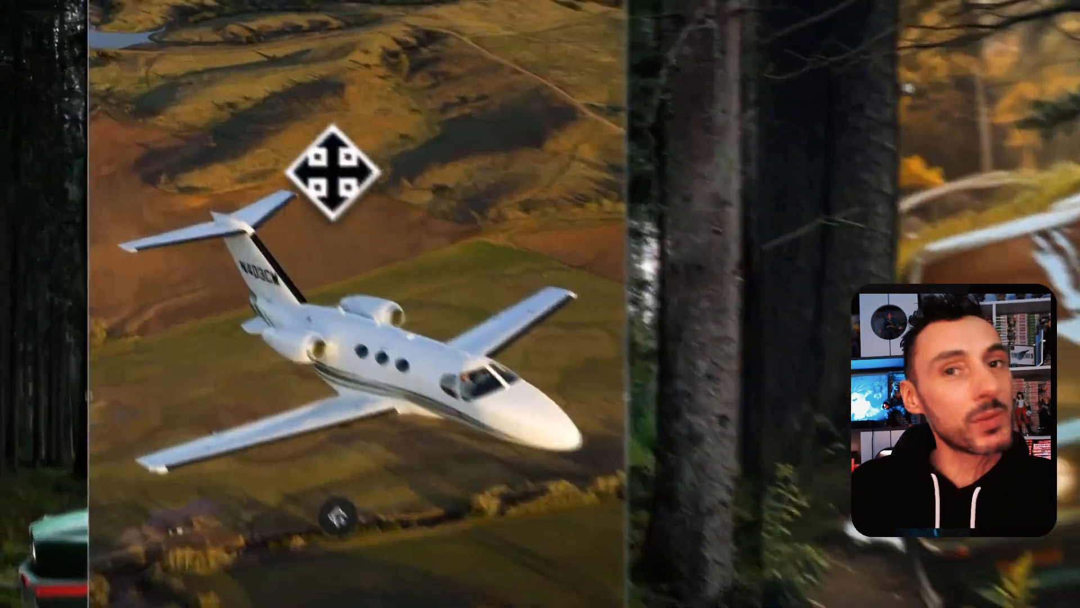
right_click(242, 141)
left_click(430, 209)
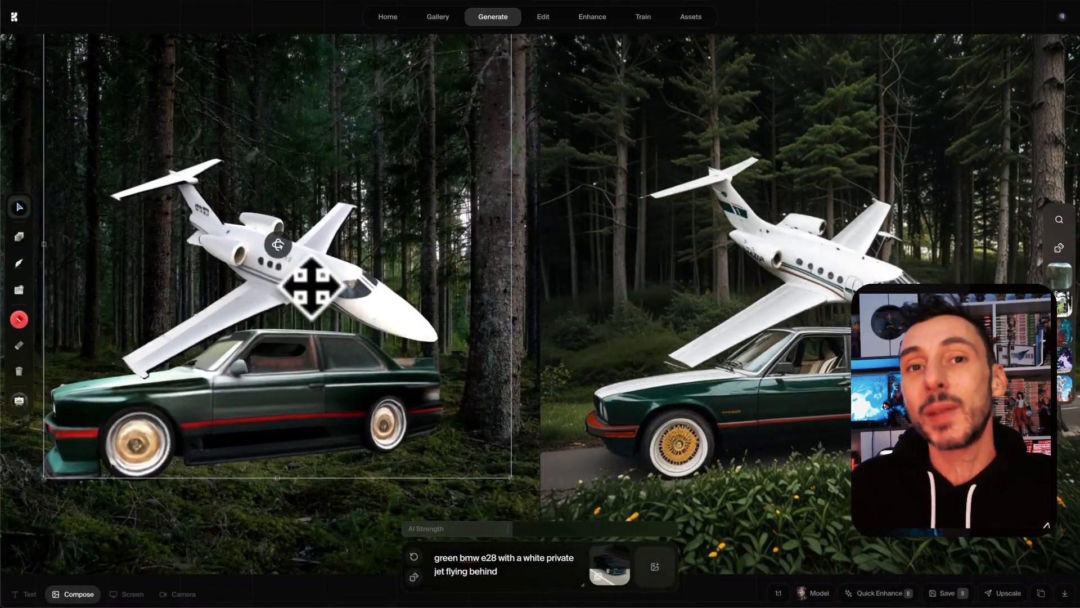
- Place the 3D jet above the BMW, adjust its flight angle, and turn the car to a right-facing three-quarter view
left_click_drag(308, 287, 277, 195)
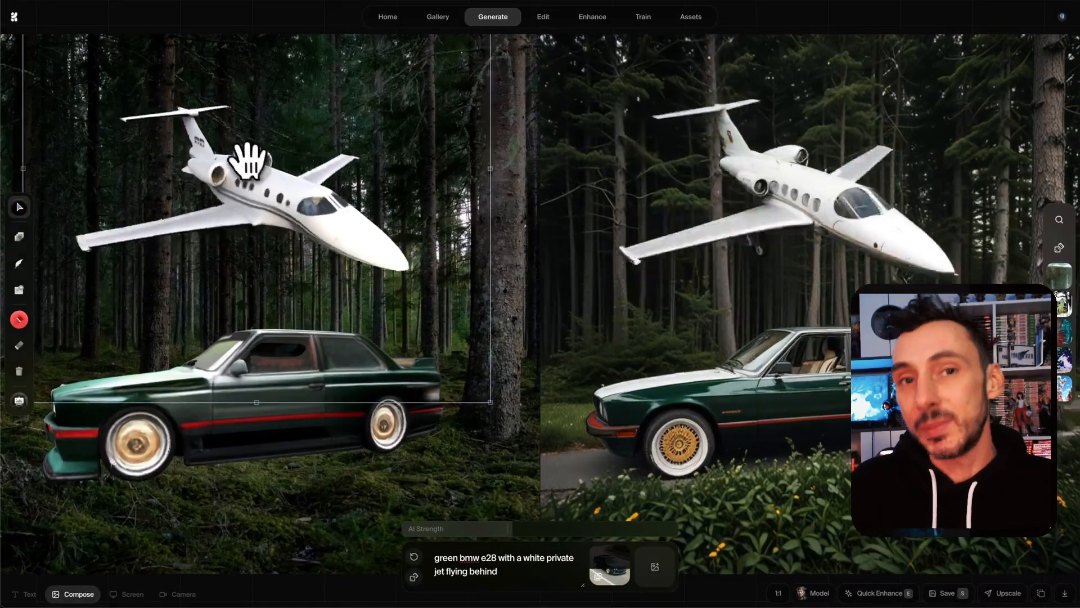
left_click_drag(233, 412, 367, 400)
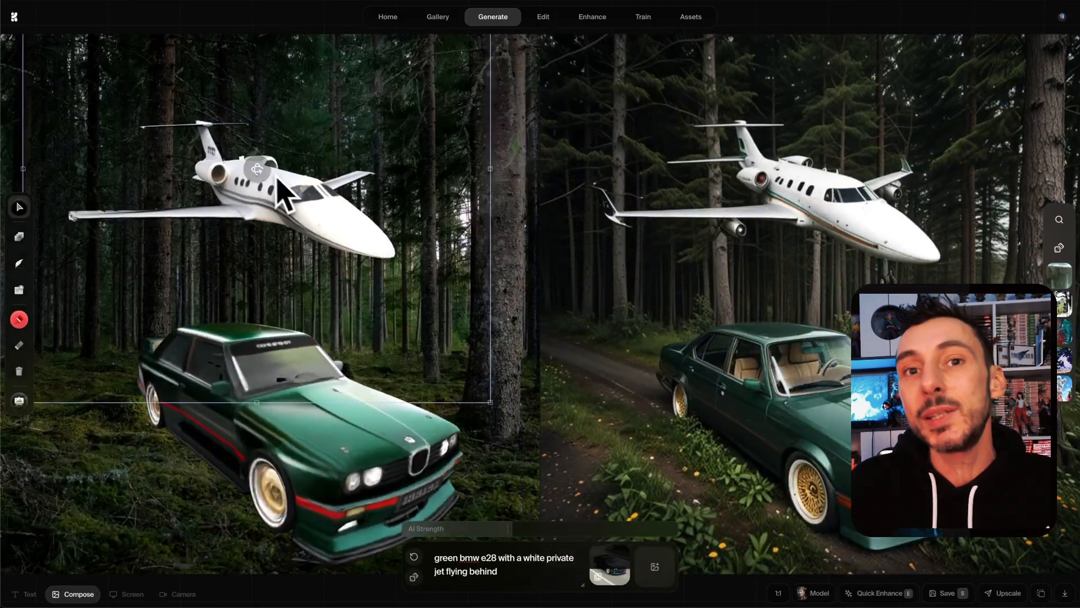
left_click_drag(278, 179, 228, 170)
left_click_drag(279, 138, 286, 157)
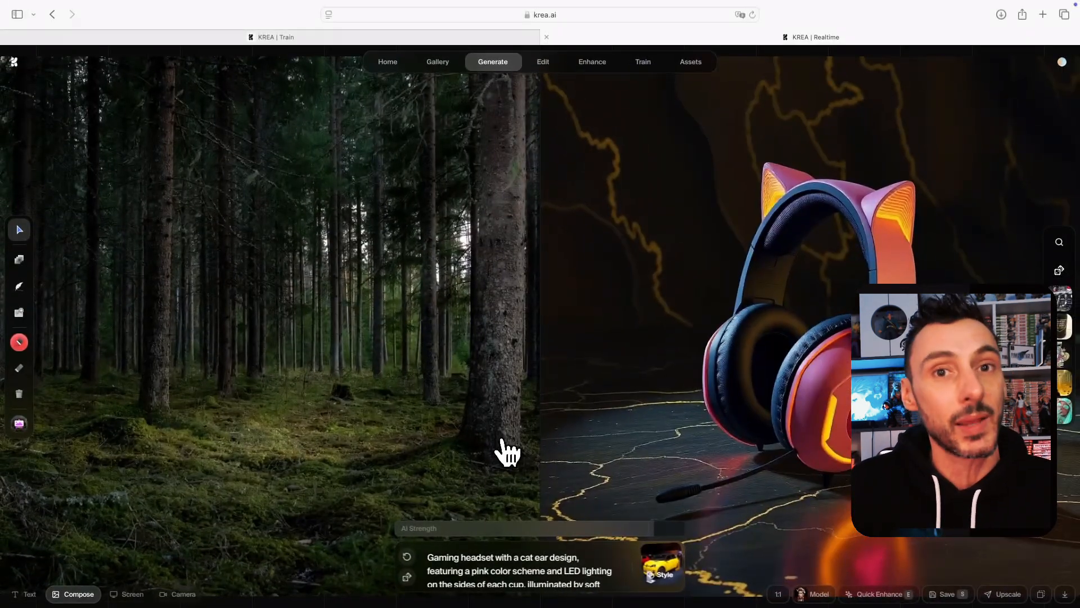
- Clear the gaming headset prompt from the realtime forest scene
triple_click(514, 576)
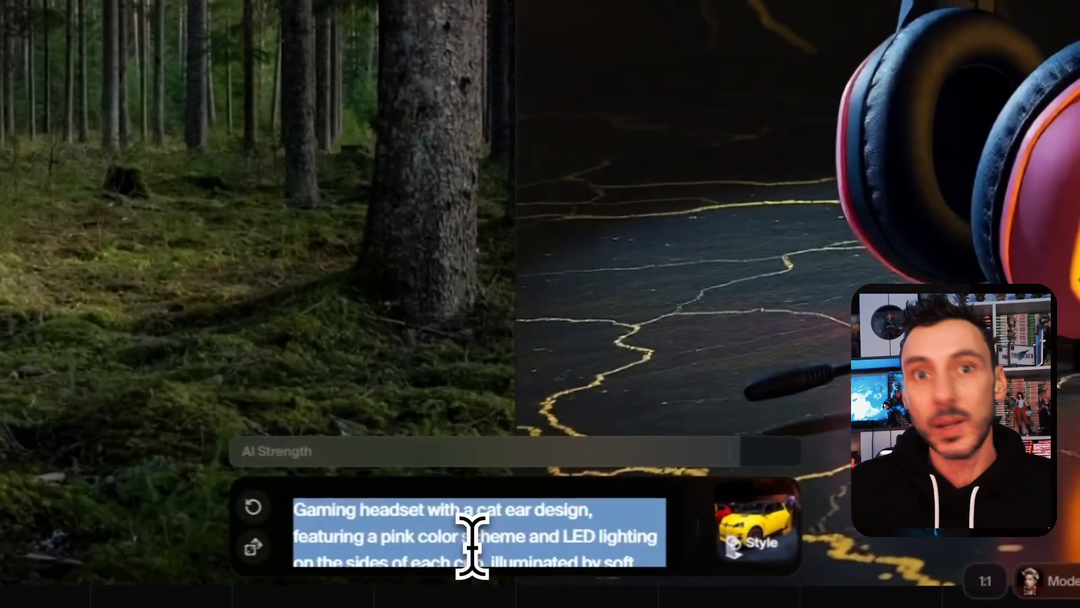
key("BackSpace")
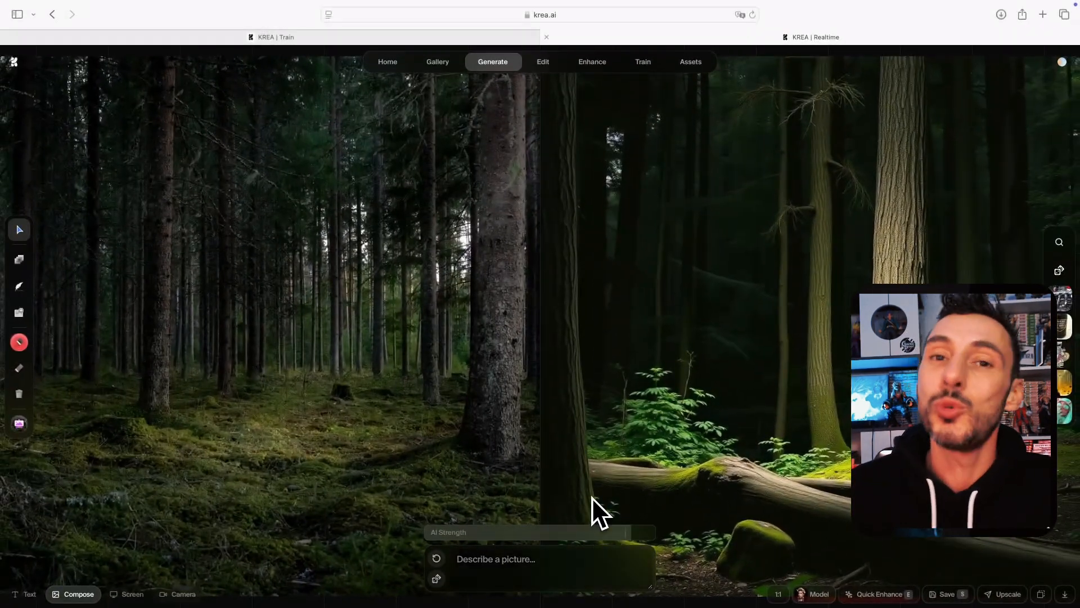
- Browse the style library and apply the custom yellow R5 style from My styles to the realtime scene
left_click(1059, 245)
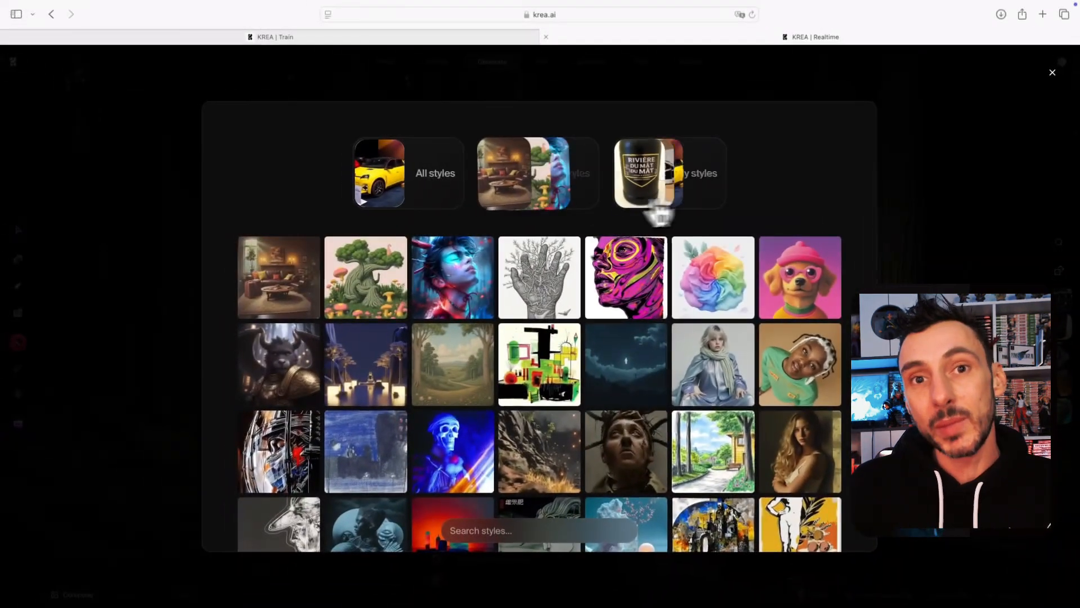
scroll(567, 331, "down", 20)
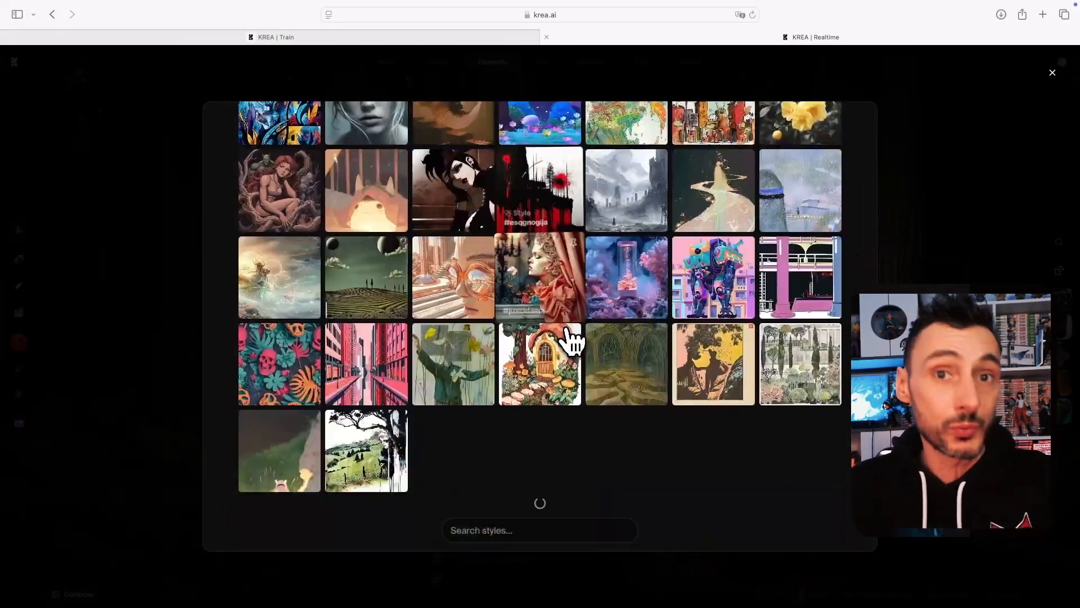
scroll(568, 333, "up", 20)
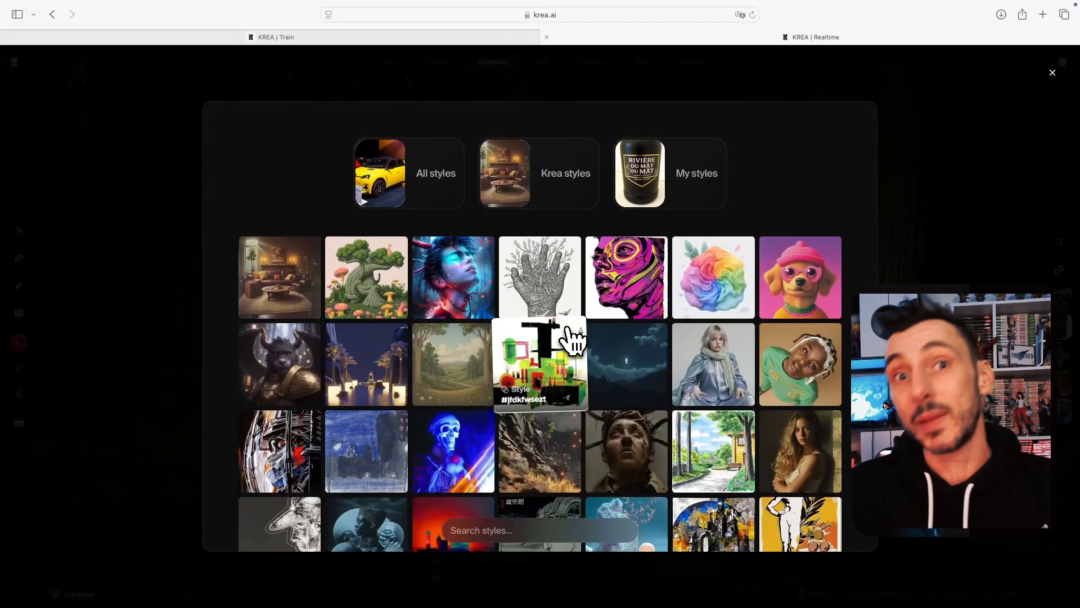
left_click(716, 200)
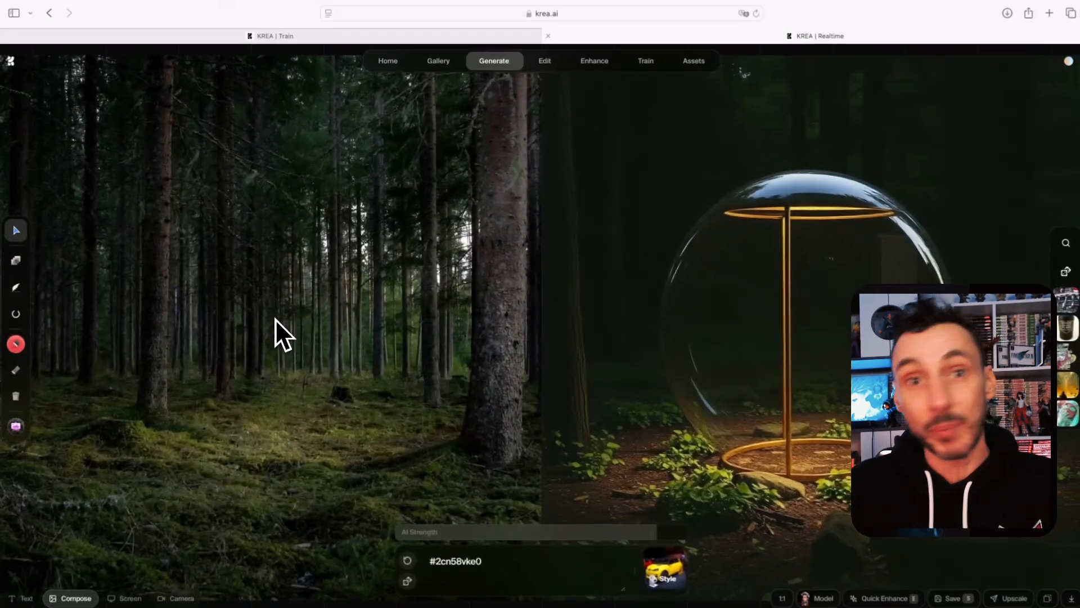
- Paste the yellow R5 photo onto the forest canvas and enlarge it to span nearly the full canvas width
key("super+v")
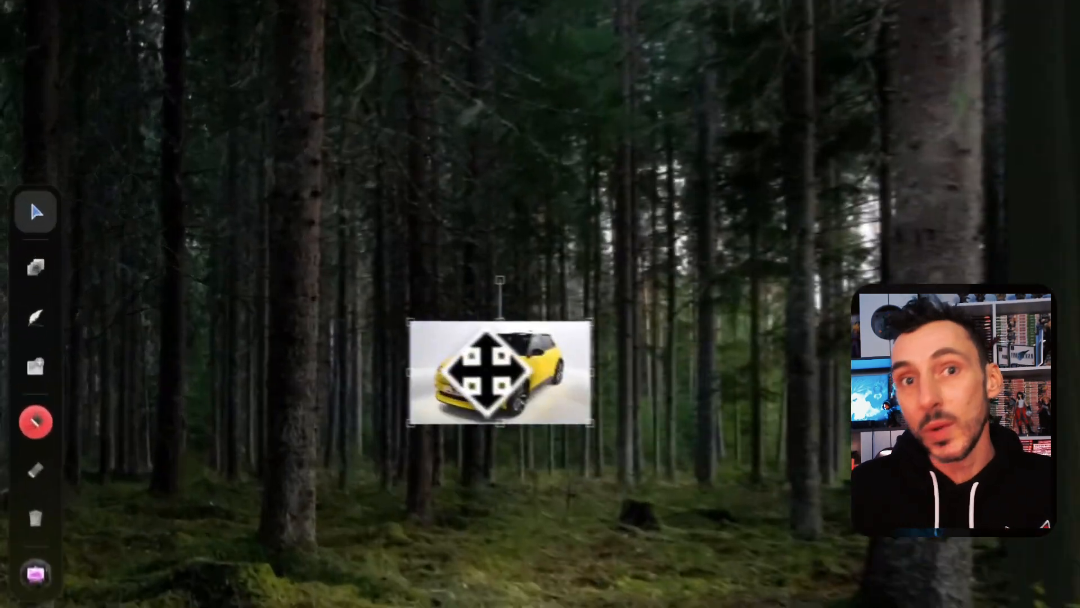
left_click_drag(263, 313, 156, 173)
left_click_drag(208, 204, 599, 425)
left_click_drag(563, 223, 404, 320)
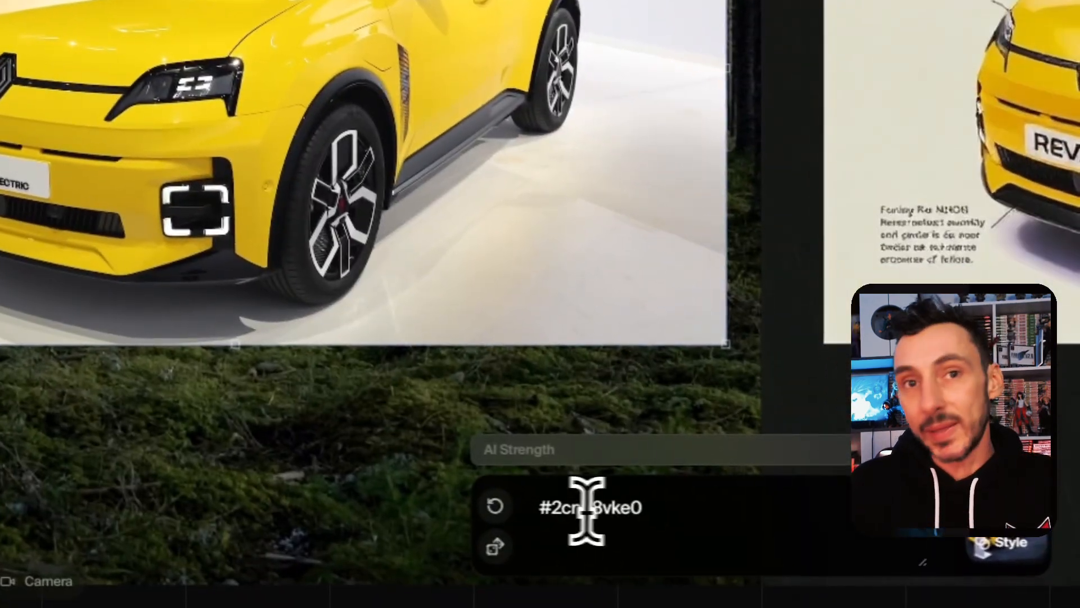
- Add the prompt "yellow R5 showroom for one car, white walls, neon blue and yellow lights, reflective dark floor" before the style tag
left_click(612, 579)
key("super+v")
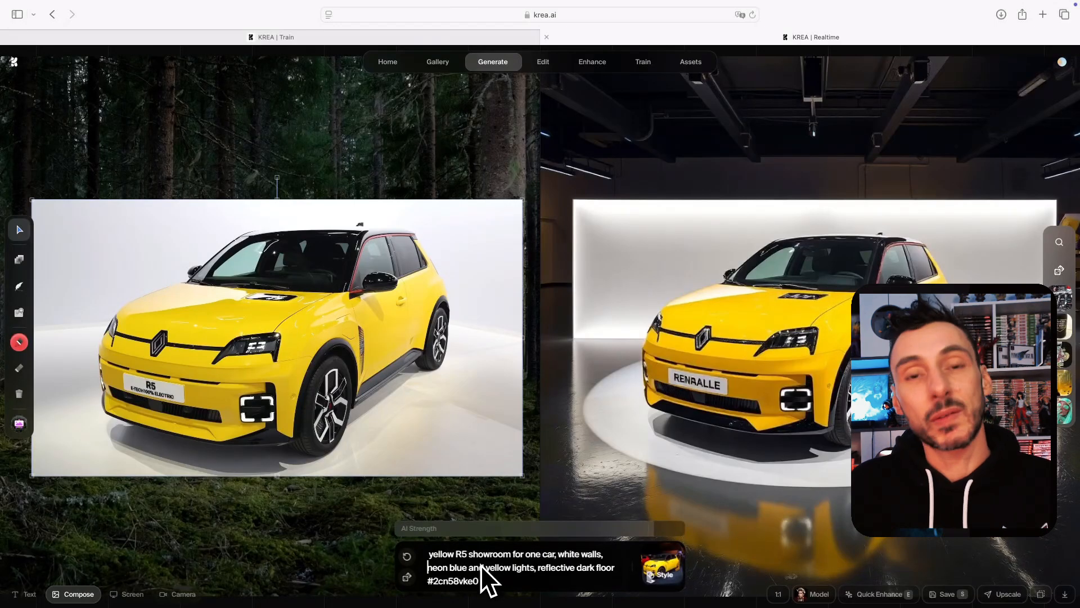
left_click_drag(331, 304, 330, 298)
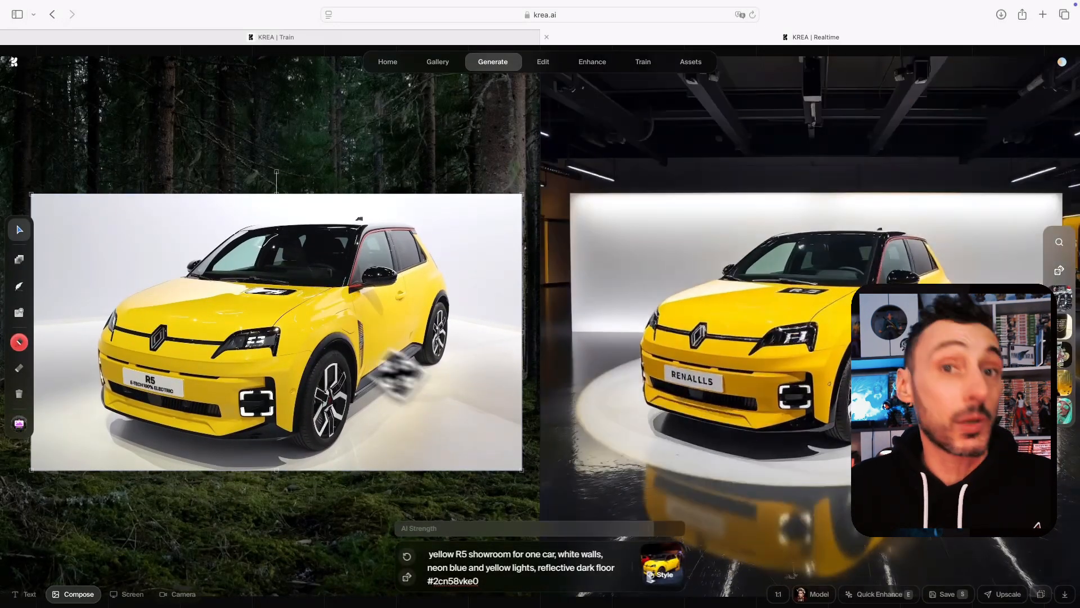
- Convert the R5 photo into a 3D object and rotate it to a left-facing three-quarter view
right_click(312, 335)
left_click(344, 338)
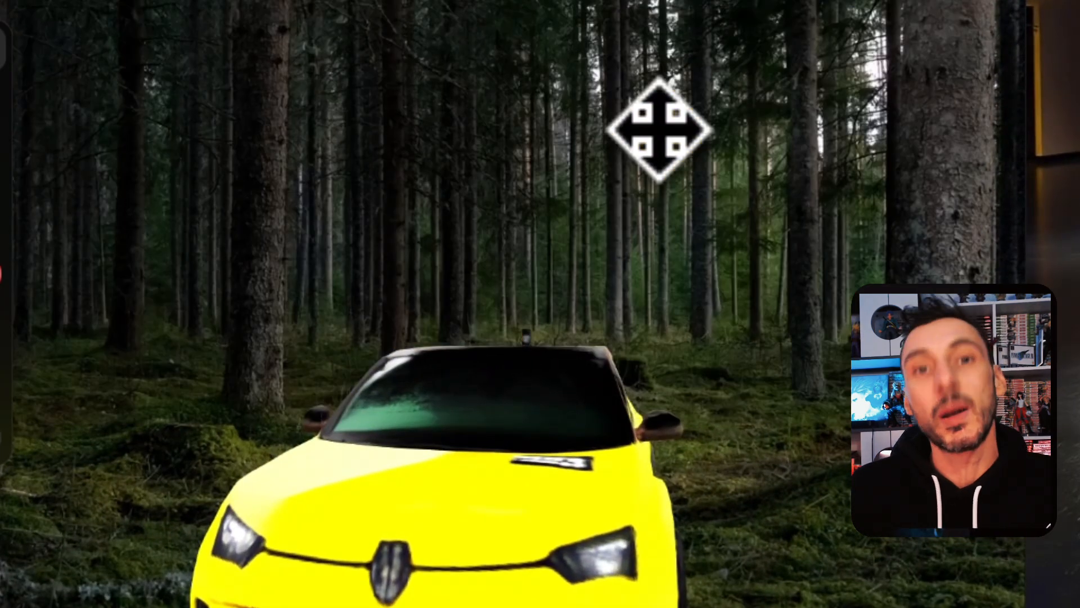
left_click_drag(500, 475, 487, 373)
left_click_drag(658, 338, 611, 303)
left_click_drag(498, 297, 479, 305)
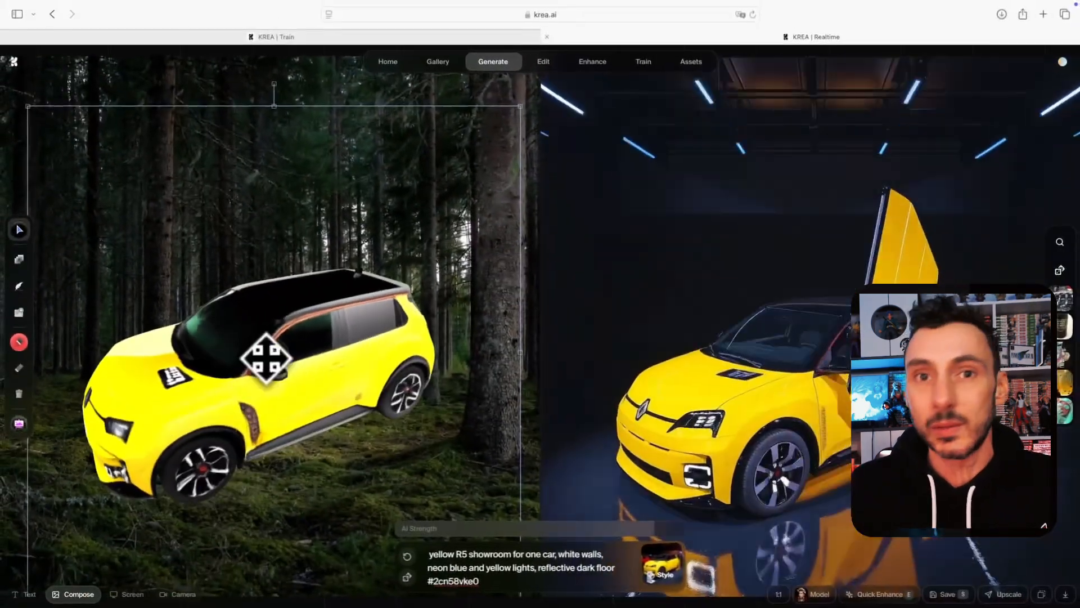
- Lower the AI Strength slightly and turn the 3D R5 to a right-facing three-quarter view
left_click_drag(266, 358, 361, 342)
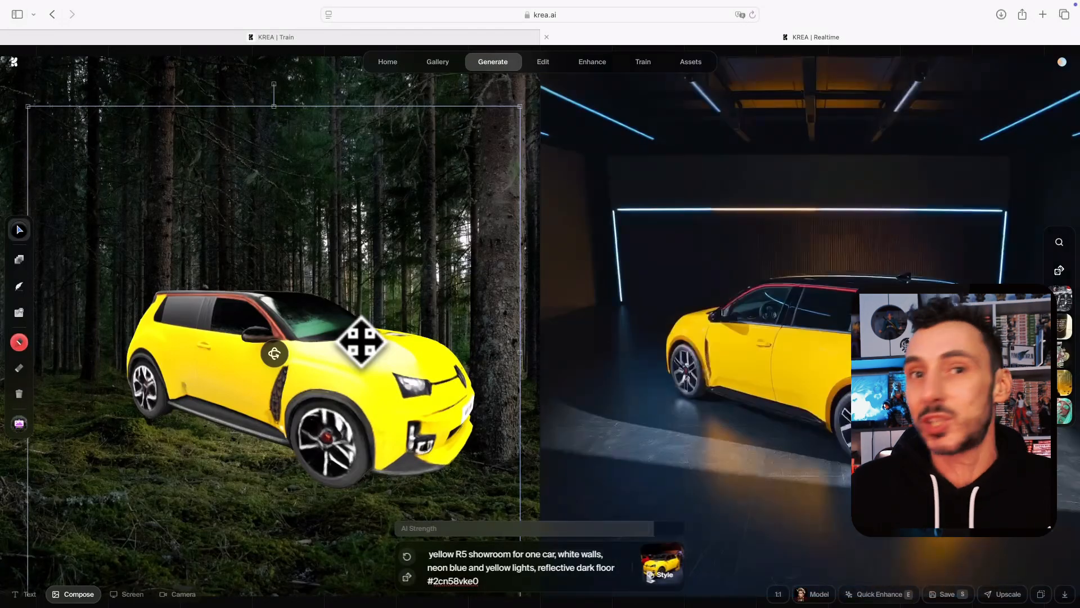
mouse_move(285, 353)
left_mouse_down()
mouse_move(246, 354)
mouse_move(151, 295)
mouse_move(185, 371)
mouse_move(282, 379)
mouse_move(289, 350)
left_mouse_up()
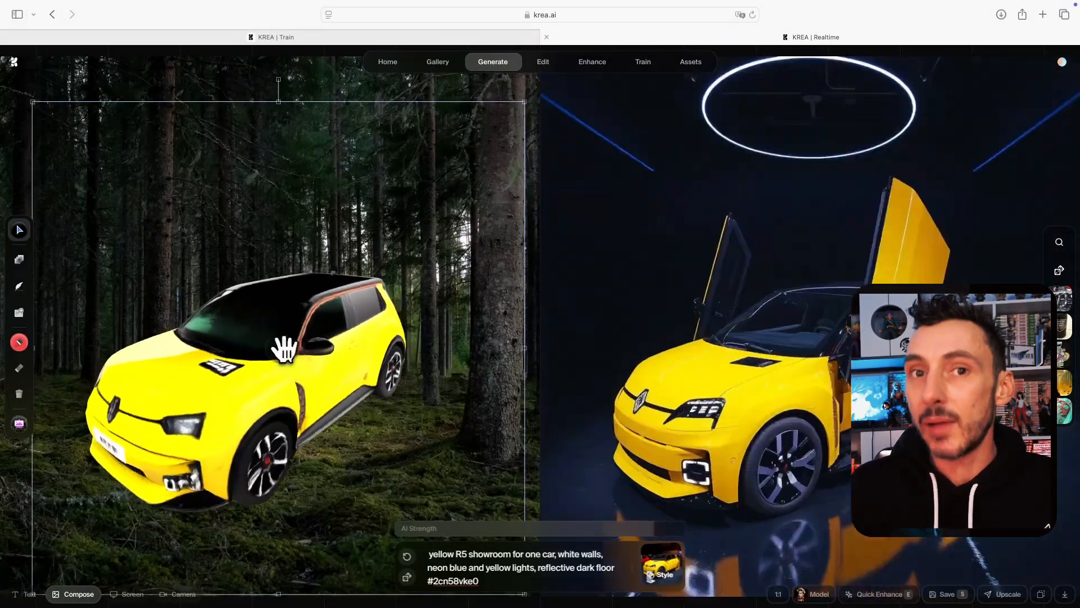
left_click_drag(652, 533, 684, 531)
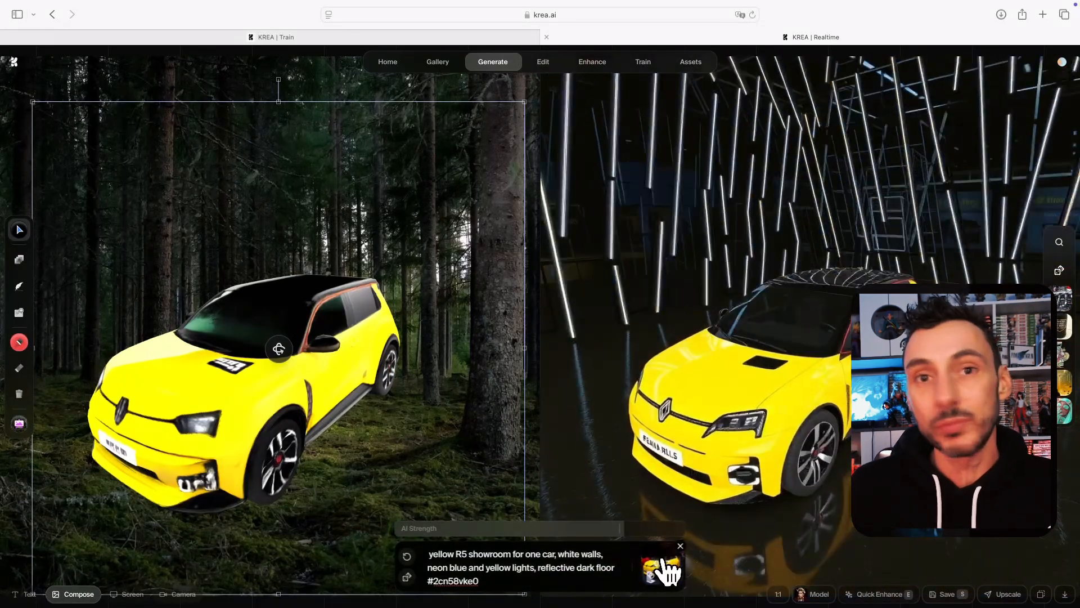
left_click_drag(280, 348, 326, 351)
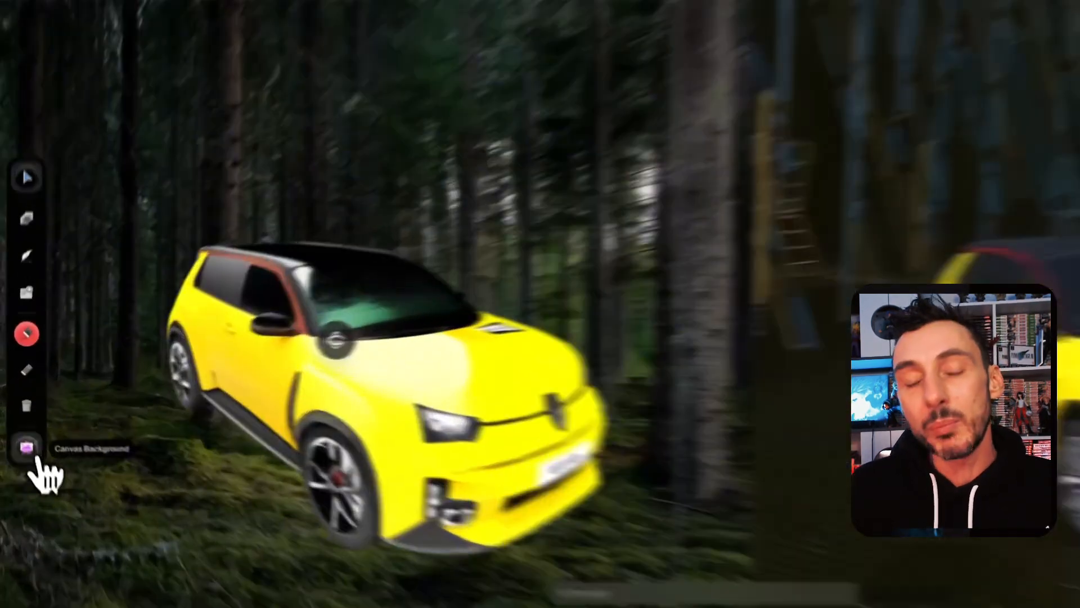
- Replace the forest canvas background with the blue night skyline photo from the City category
left_click(20, 424)
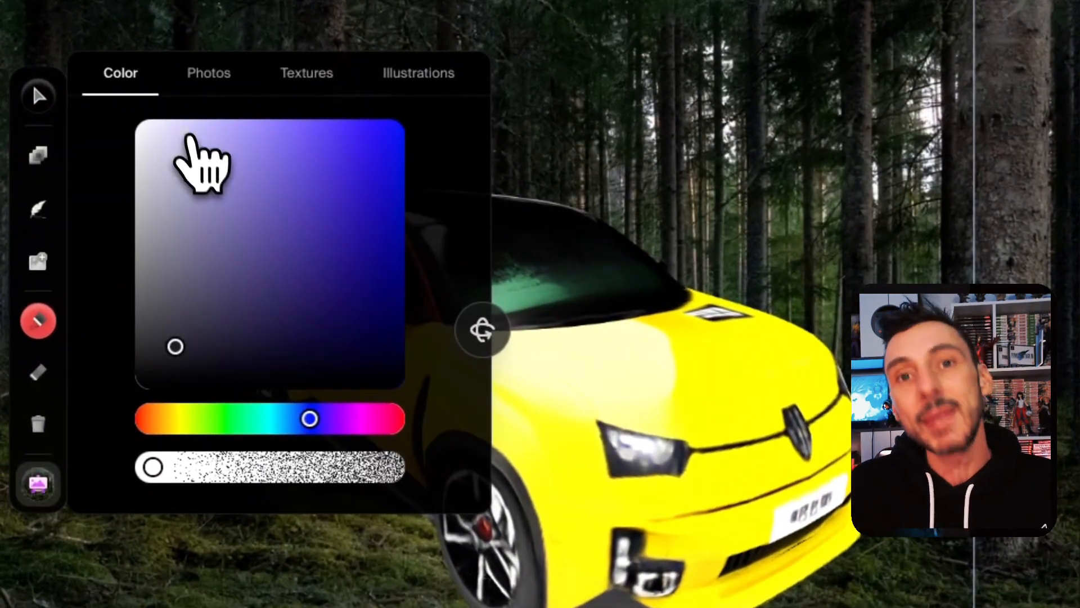
left_click(209, 73)
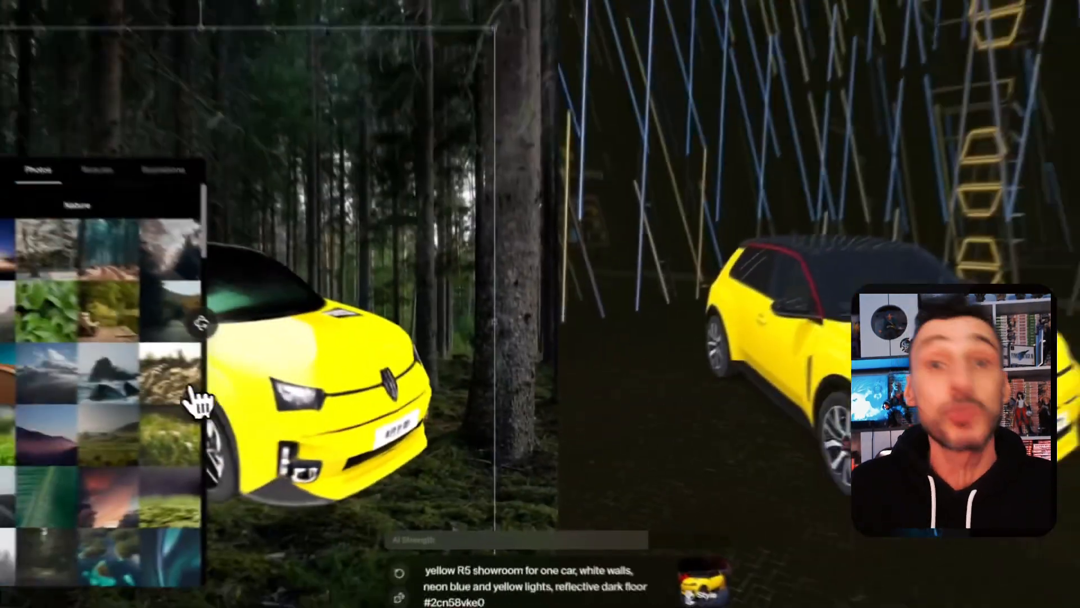
scroll(426, 431, "down", 5)
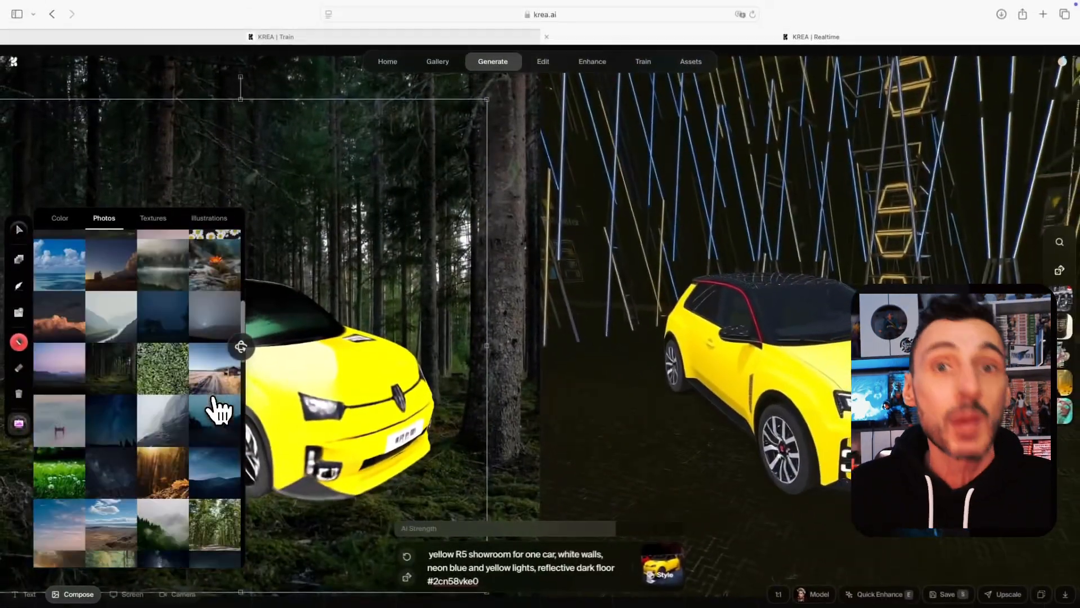
scroll(217, 409, "down", 10)
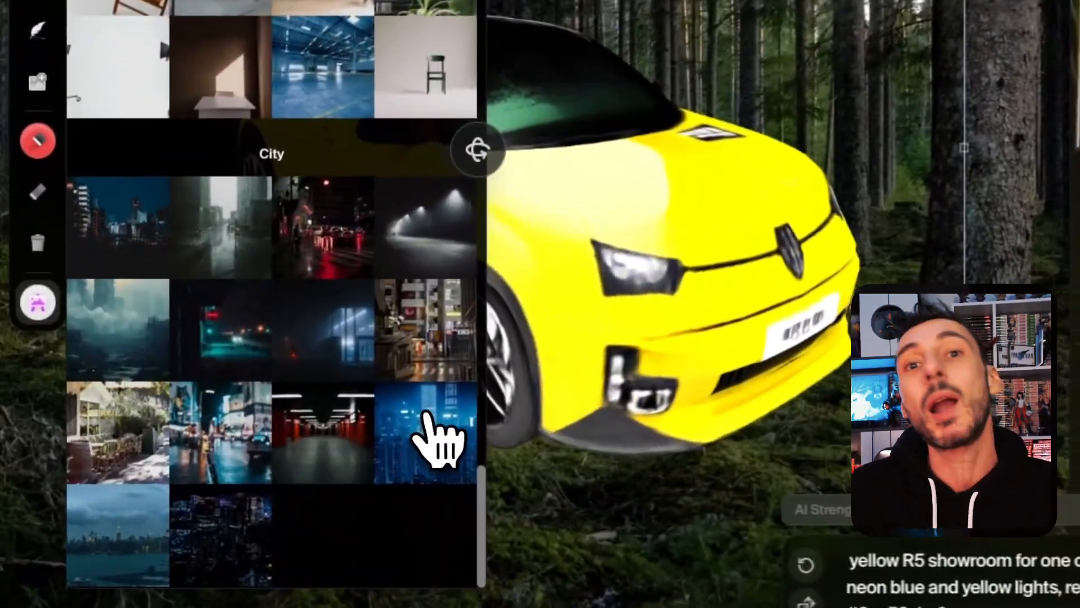
left_click(213, 479)
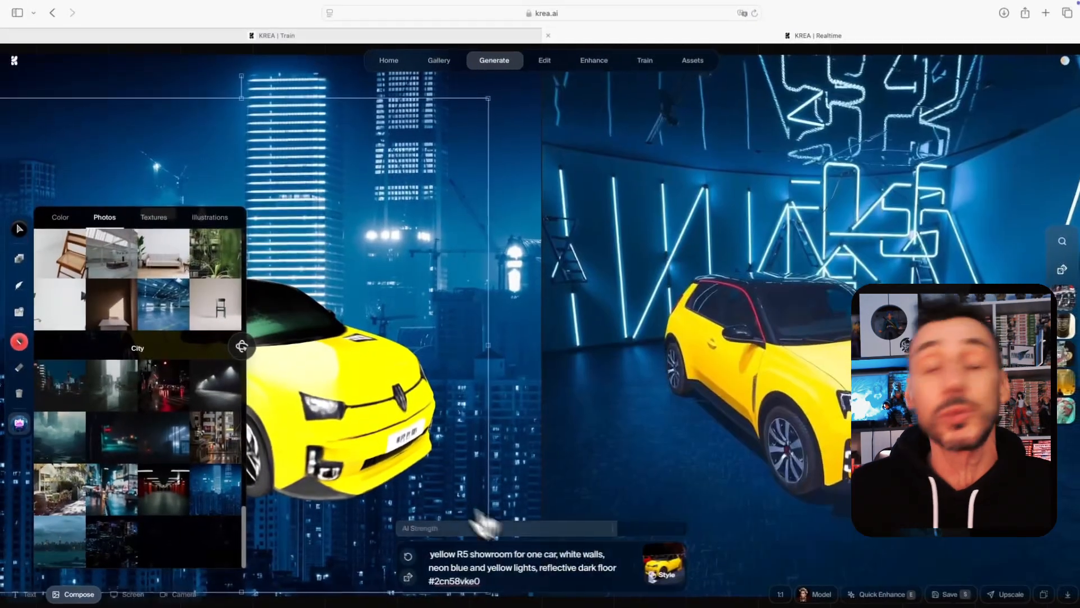
- Raise the AI Strength slightly and run Quick Enhance on the generated R5 showroom image
left_click(631, 530)
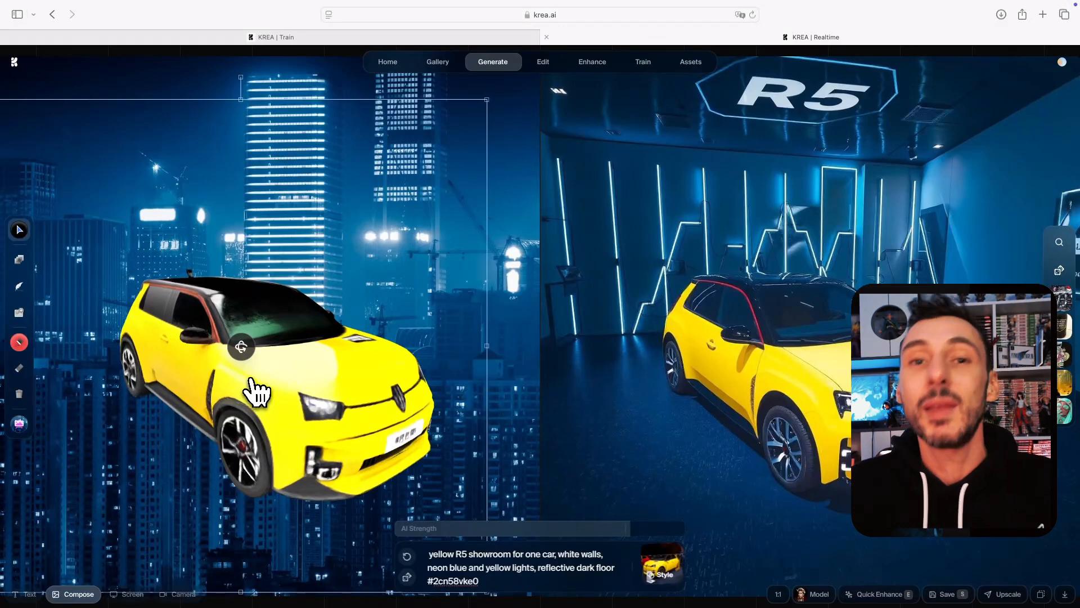
left_click(877, 595)
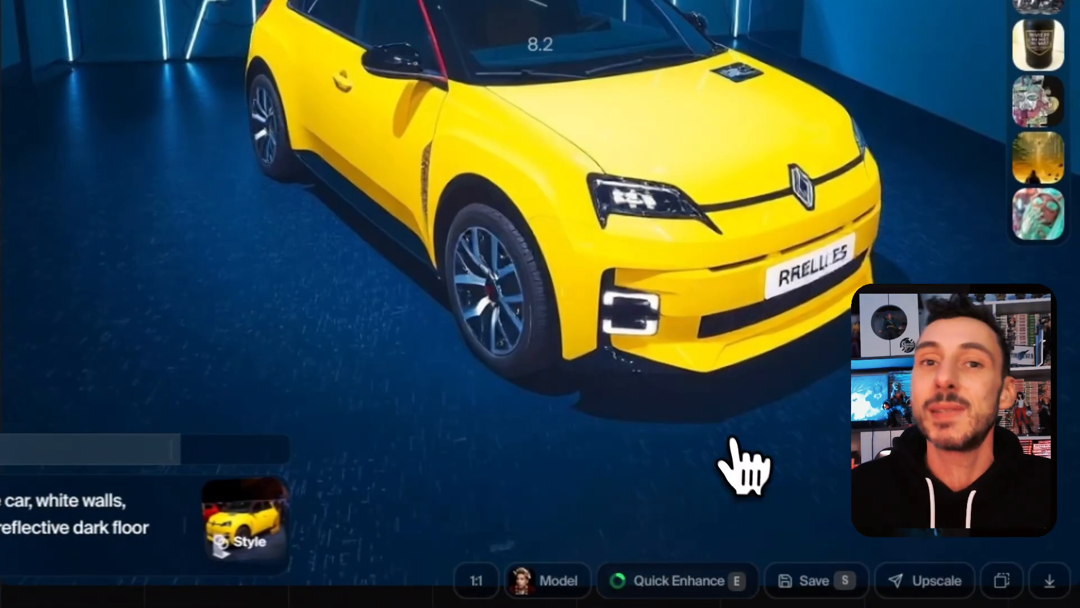